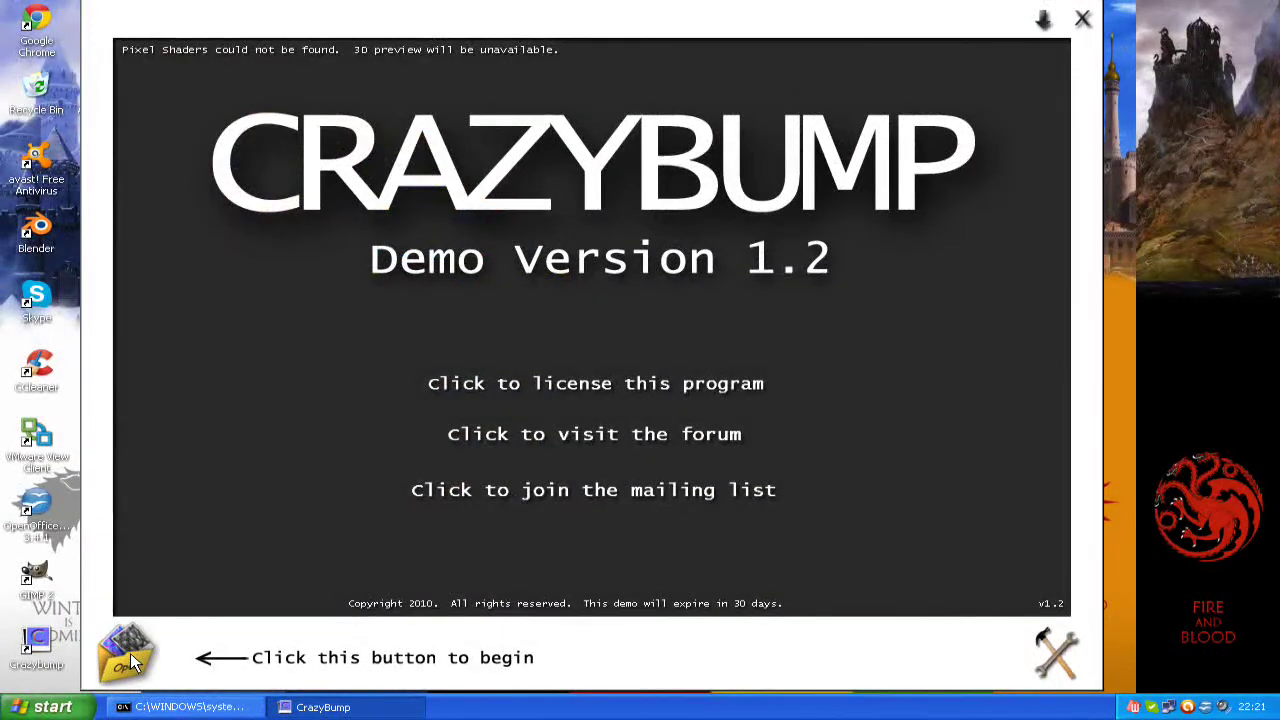
Step: Load Shield.png from My Documents into CrazyBump as a photograph
{"action": "left_click", "coordinate": [133, 661]}
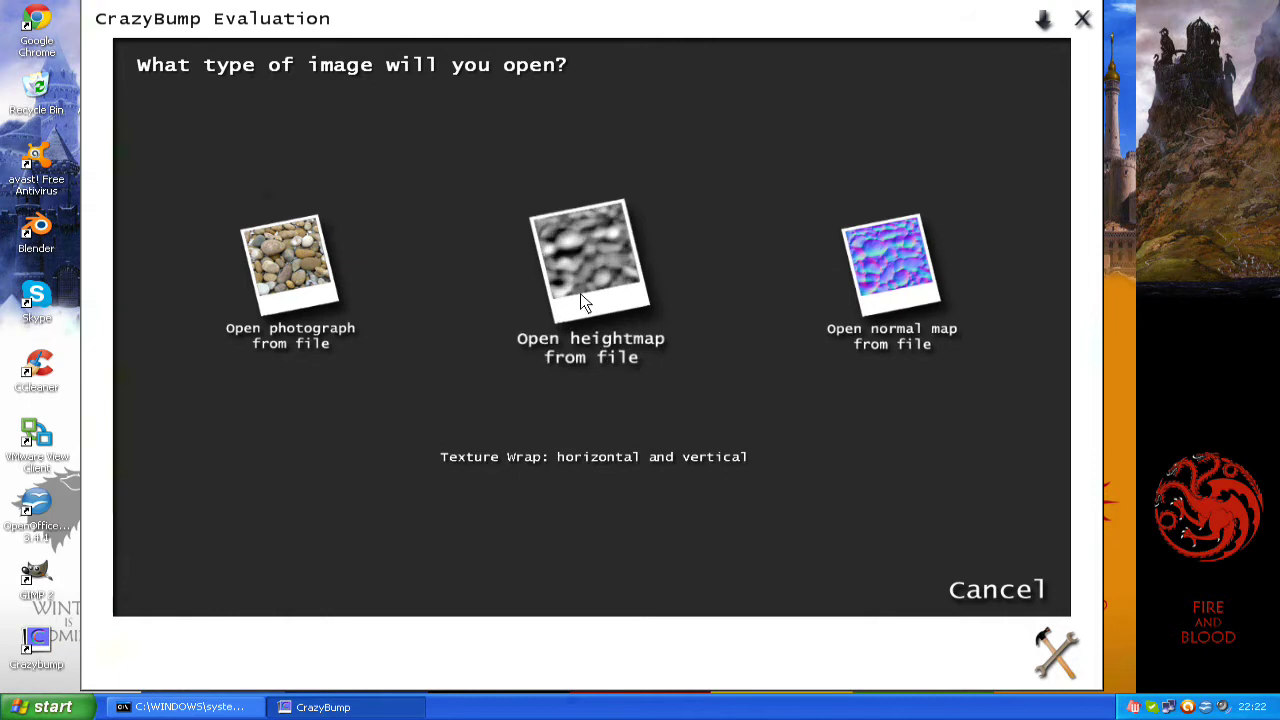
{"action": "left_click", "coordinate": [276, 306]}
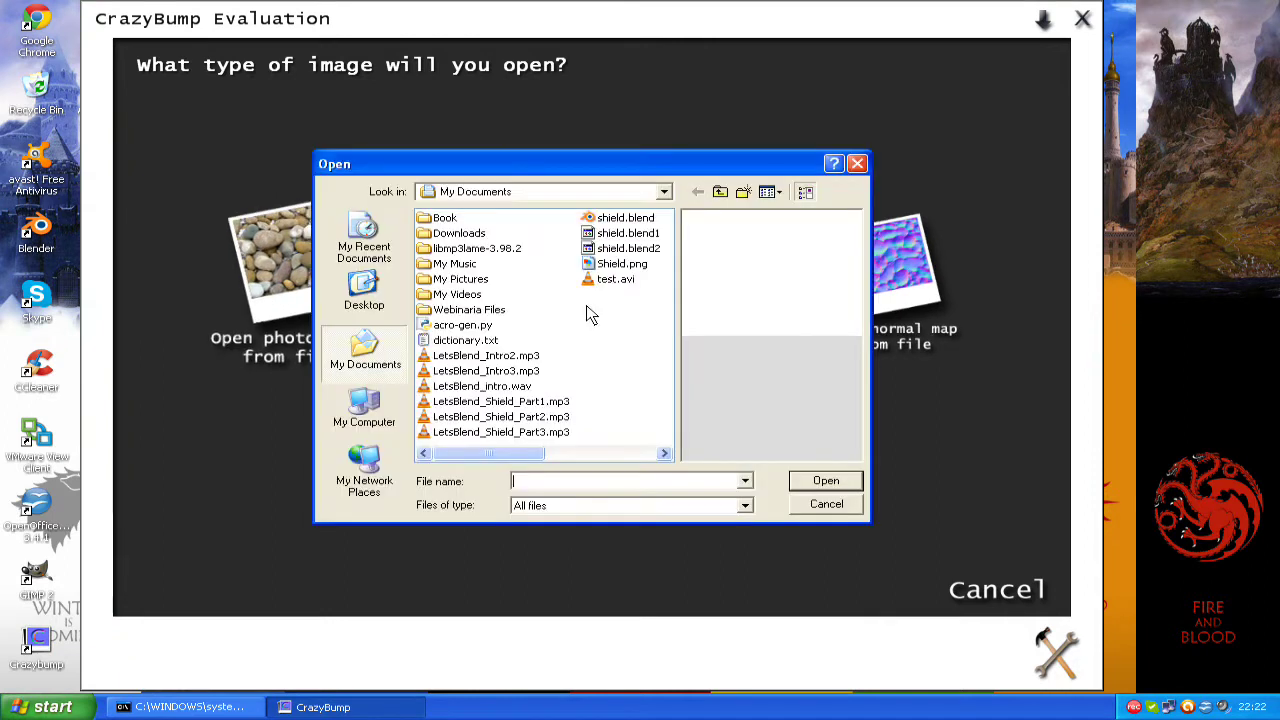
{"action": "left_click", "coordinate": [609, 263]}
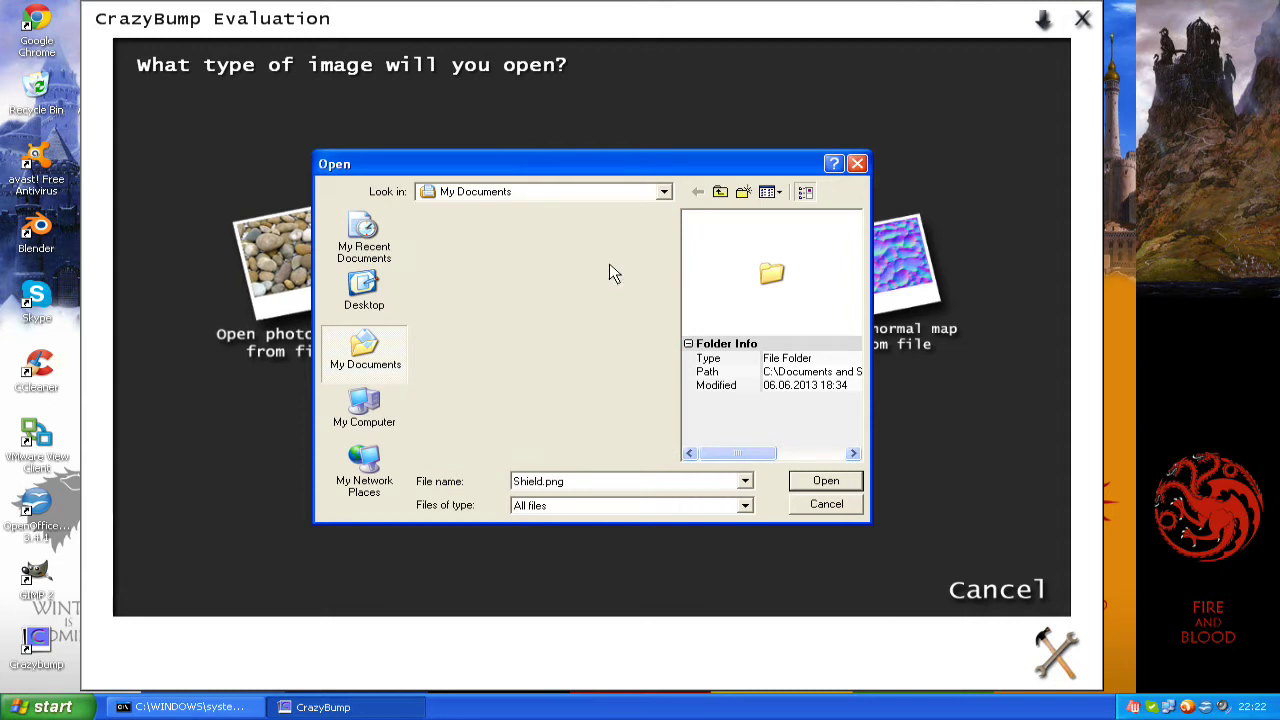
{"action": "double_click", "coordinate": [609, 263]}
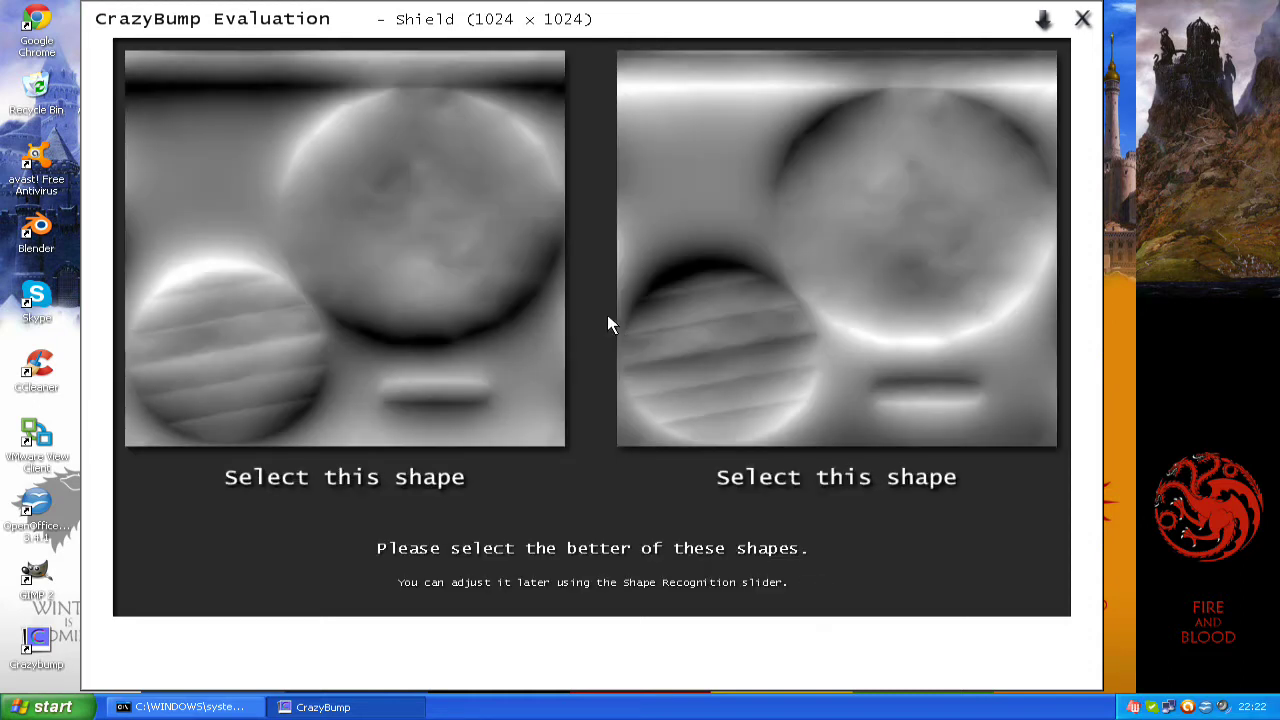
Step: Accept the left shape interpretation to generate the shield's normal map
{"action": "left_click", "coordinate": [425, 200]}
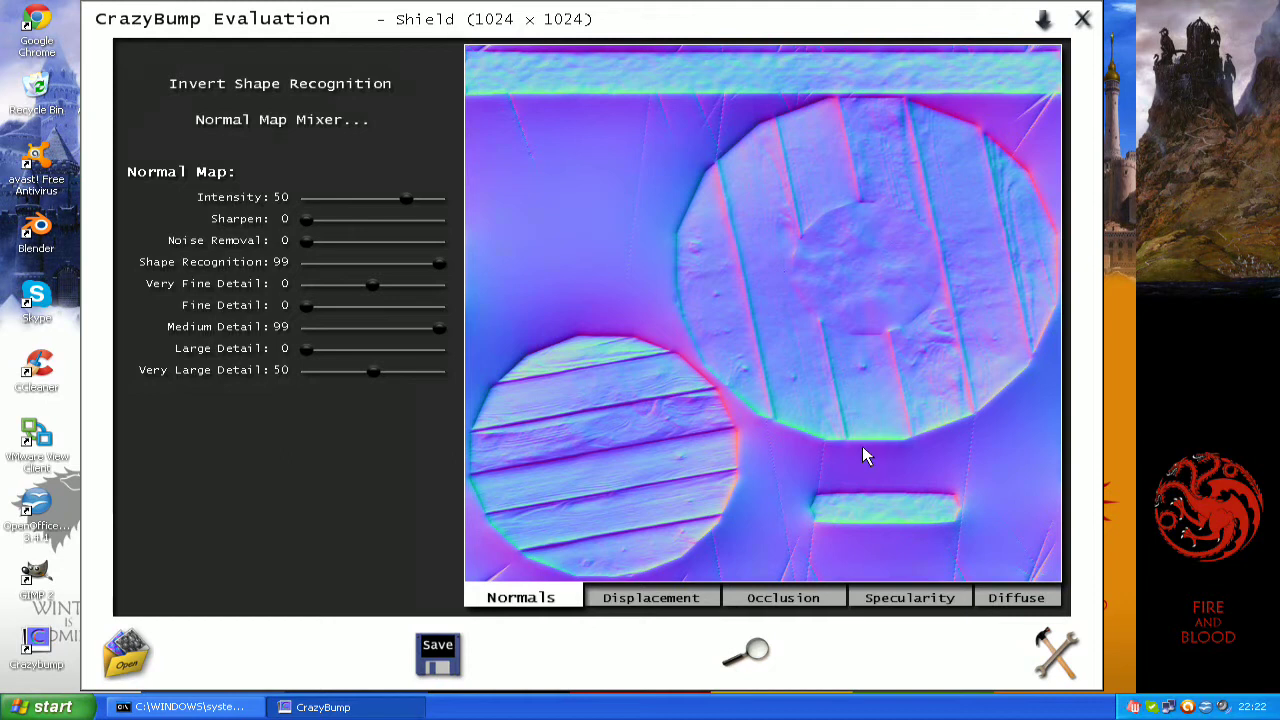
Step: Set the specularity map brightness from 50 to about 44, then go back to the normal map view
{"action": "left_click", "coordinate": [947, 600]}
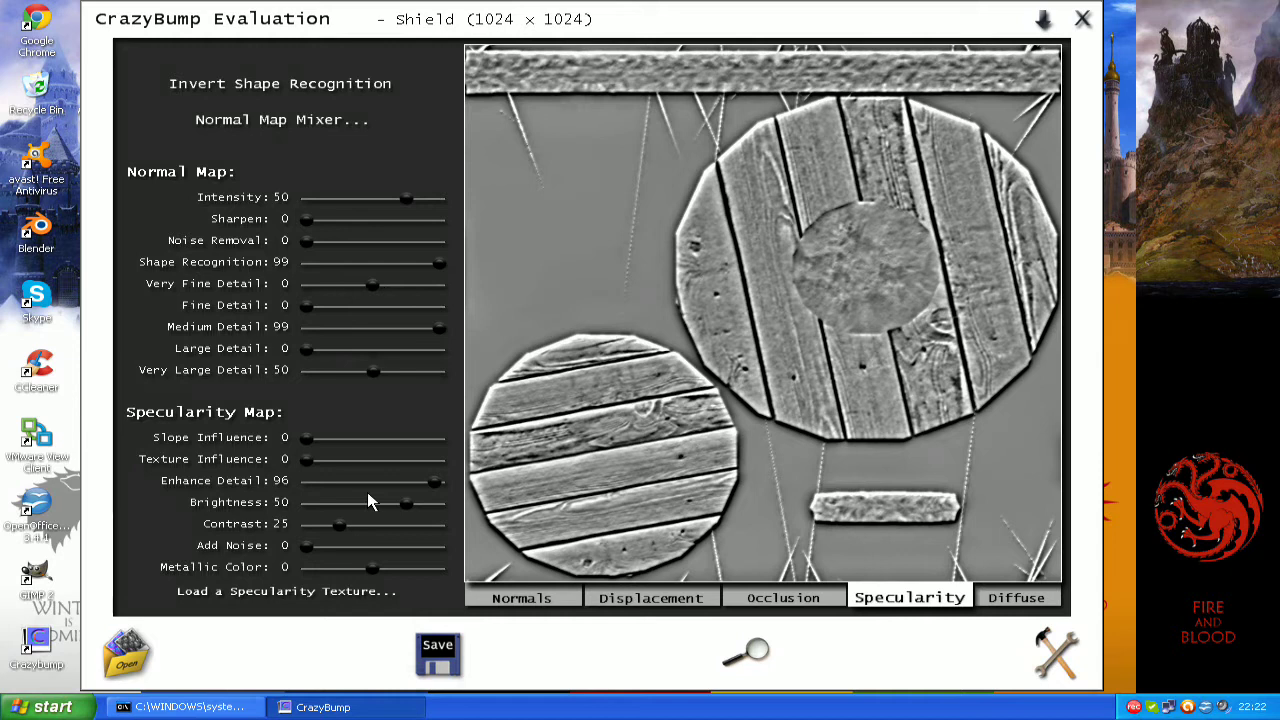
{"action": "left_click", "coordinate": [398, 503]}
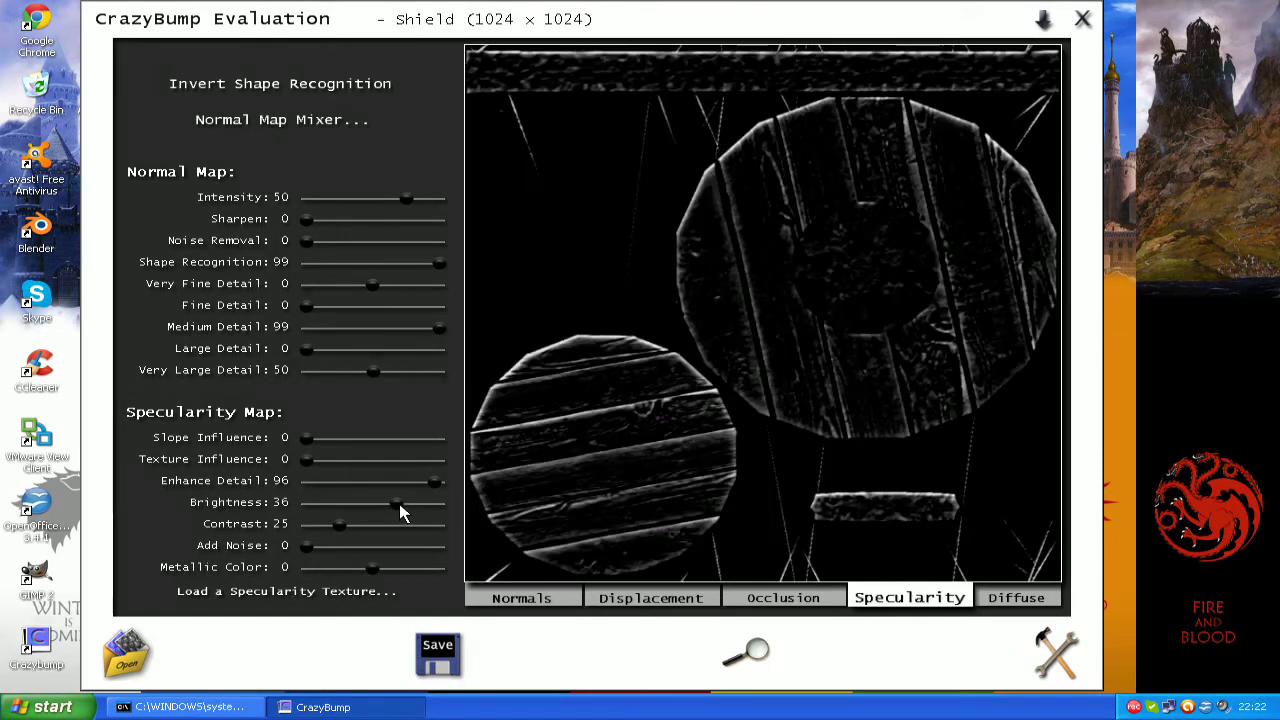
{"action": "left_click_drag", "start_coordinate": [400, 508], "coordinate": [405, 508]}
{"action": "left_click", "coordinate": [405, 508]}
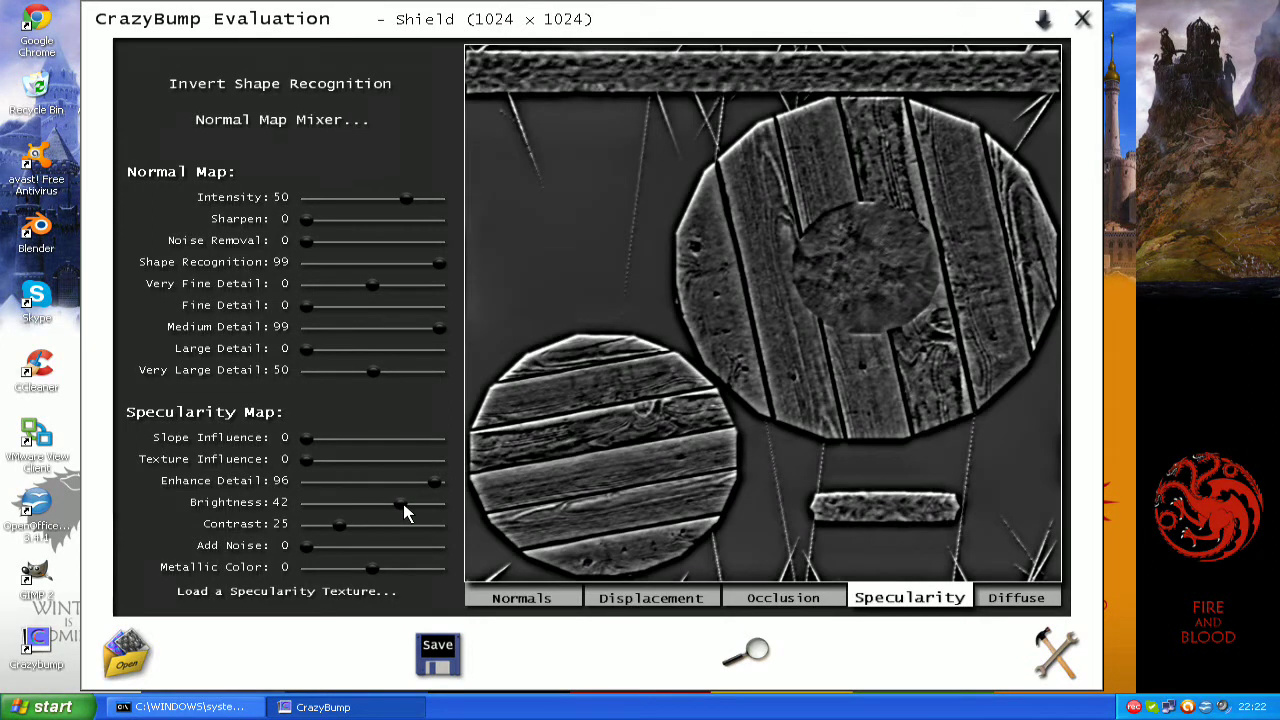
{"action": "left_click", "coordinate": [404, 508]}
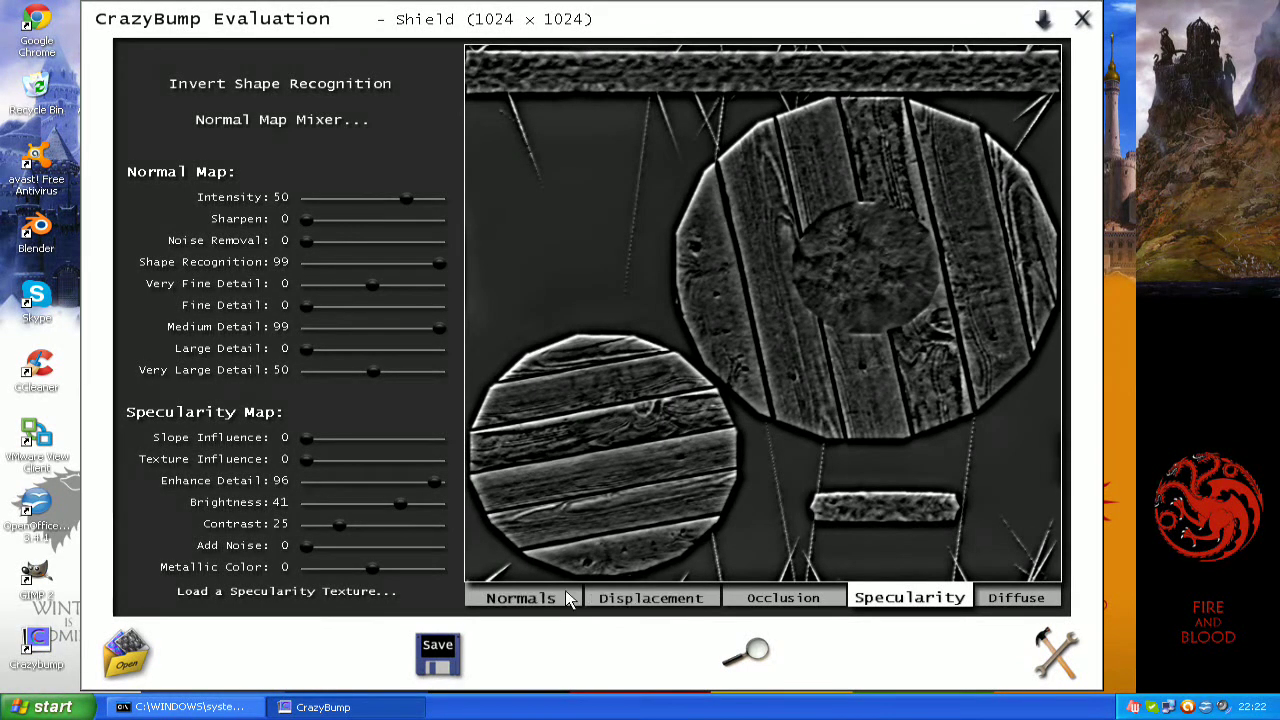
{"action": "left_click_drag", "start_coordinate": [404, 514], "coordinate": [409, 516]}
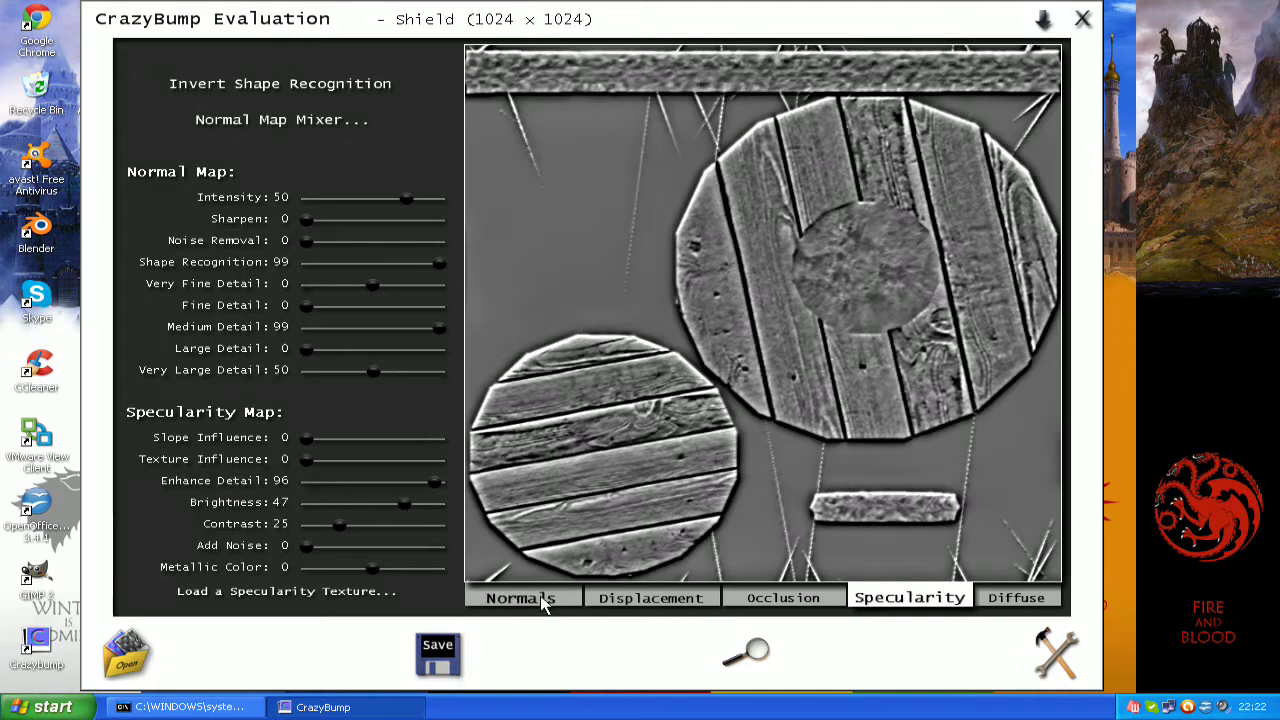
{"action": "left_click_drag", "start_coordinate": [407, 507], "coordinate": [406, 514]}
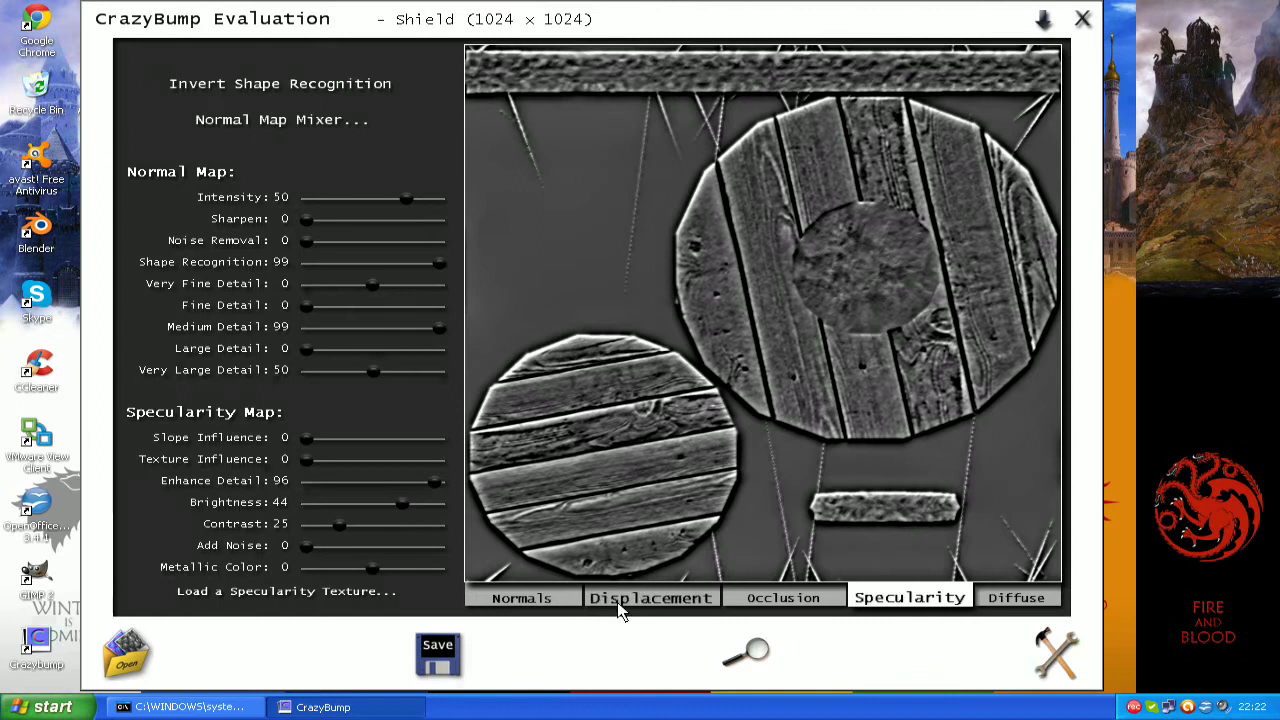
{"action": "left_click", "coordinate": [530, 600]}
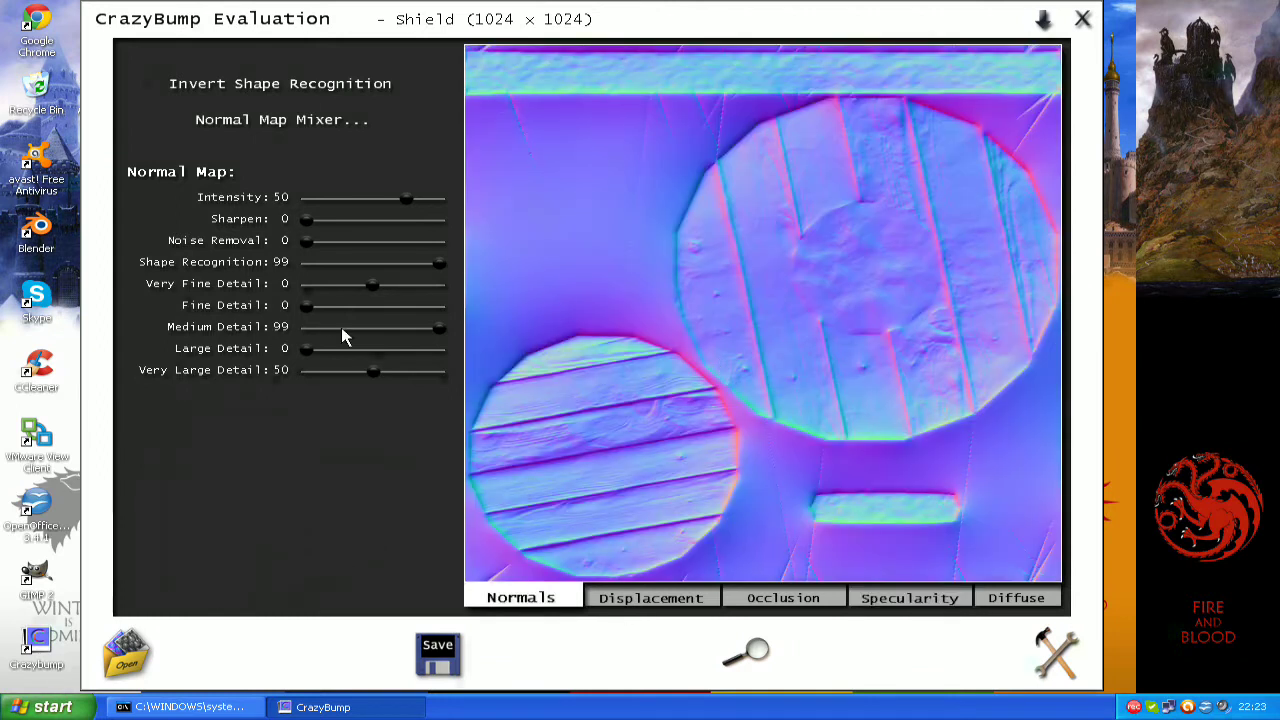
Step: Set normal map detail to Fine 63, Very Large 10, Large 16 and Medium 71
{"action": "left_click_drag", "start_coordinate": [311, 306], "coordinate": [378, 309]}
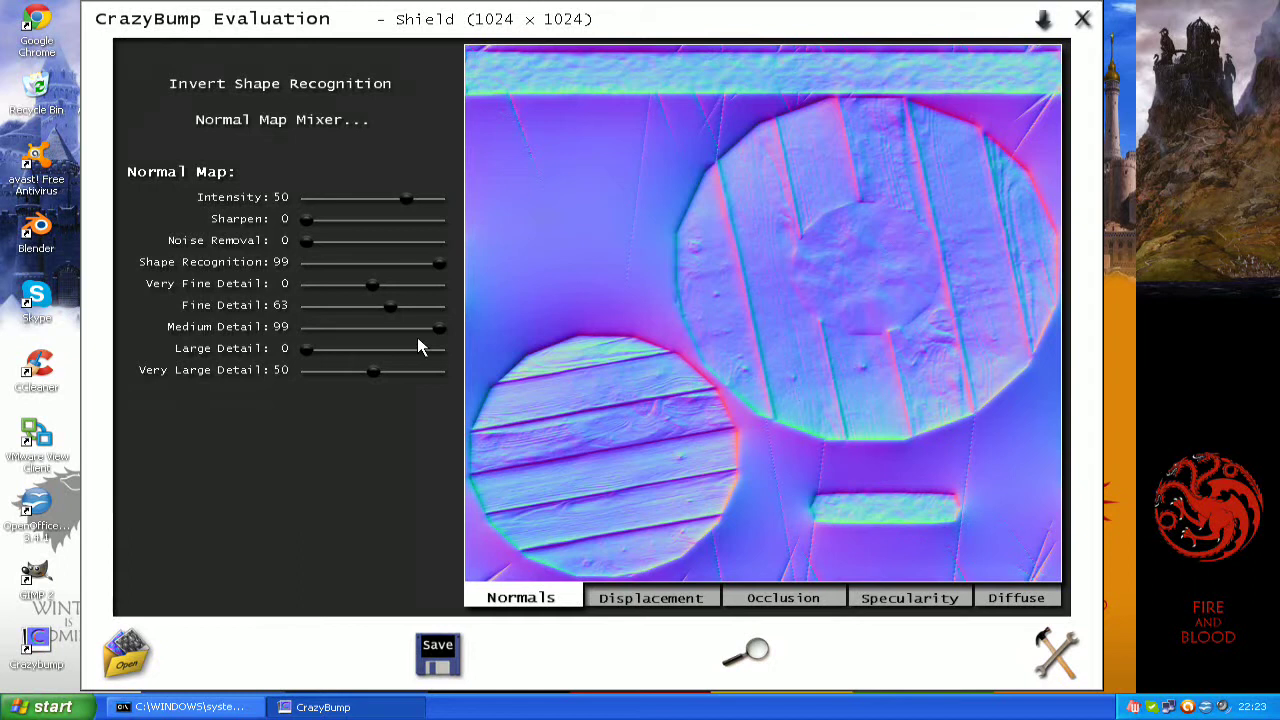
{"action": "left_click_drag", "start_coordinate": [369, 370], "coordinate": [316, 377]}
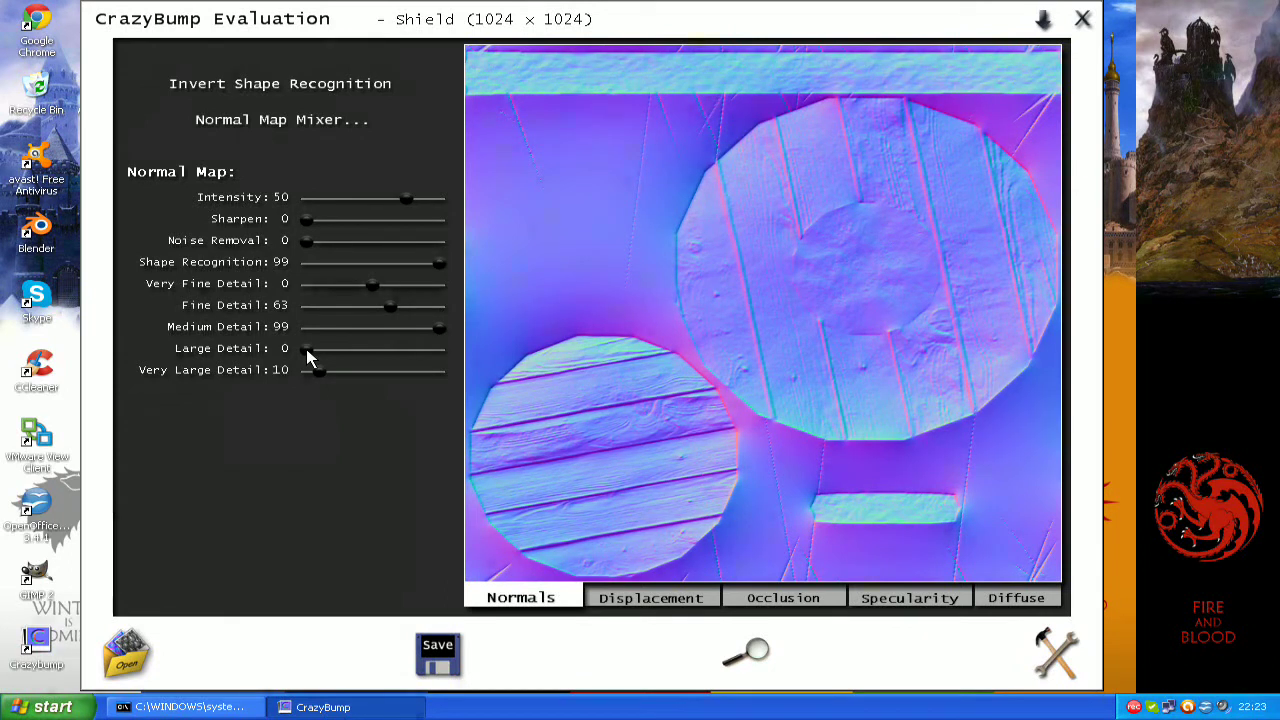
{"action": "left_click_drag", "start_coordinate": [306, 349], "coordinate": [330, 356]}
{"action": "left_click_drag", "start_coordinate": [438, 328], "coordinate": [400, 340]}
Step: Save the normal map to file as Shield_NRM in PNG format
{"action": "left_click", "coordinate": [436, 655]}
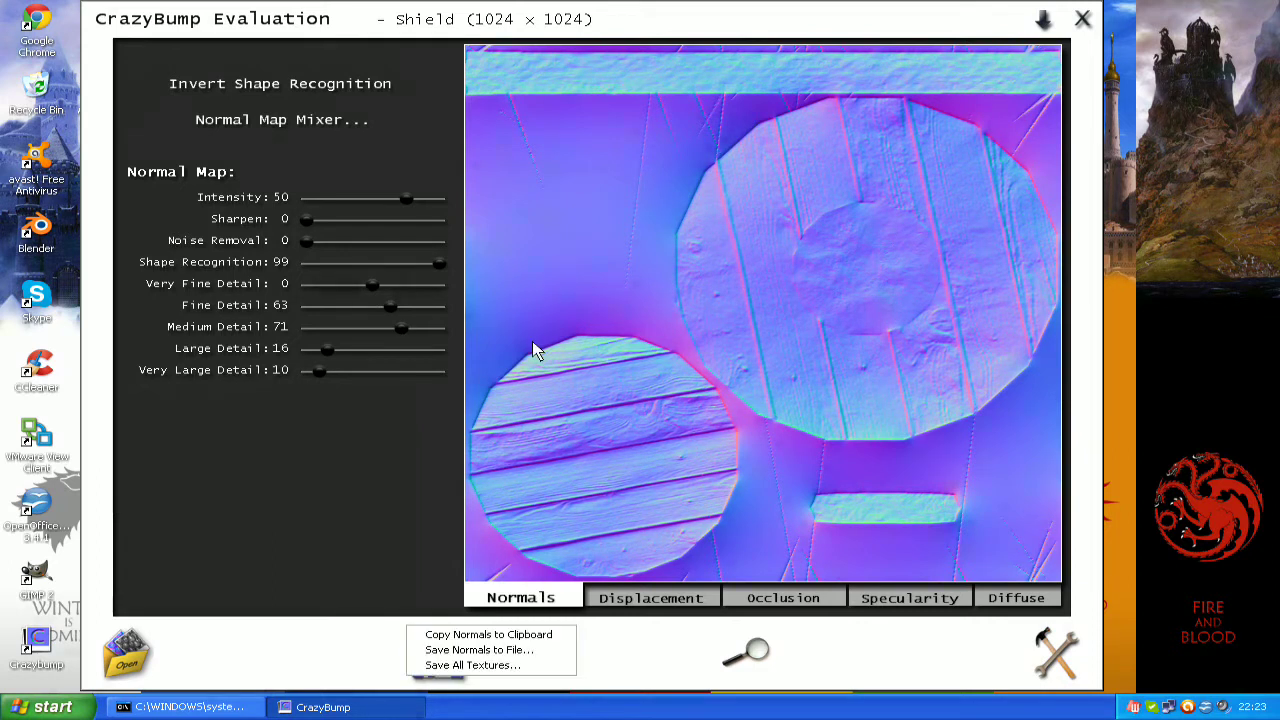
{"action": "left_click", "coordinate": [528, 650]}
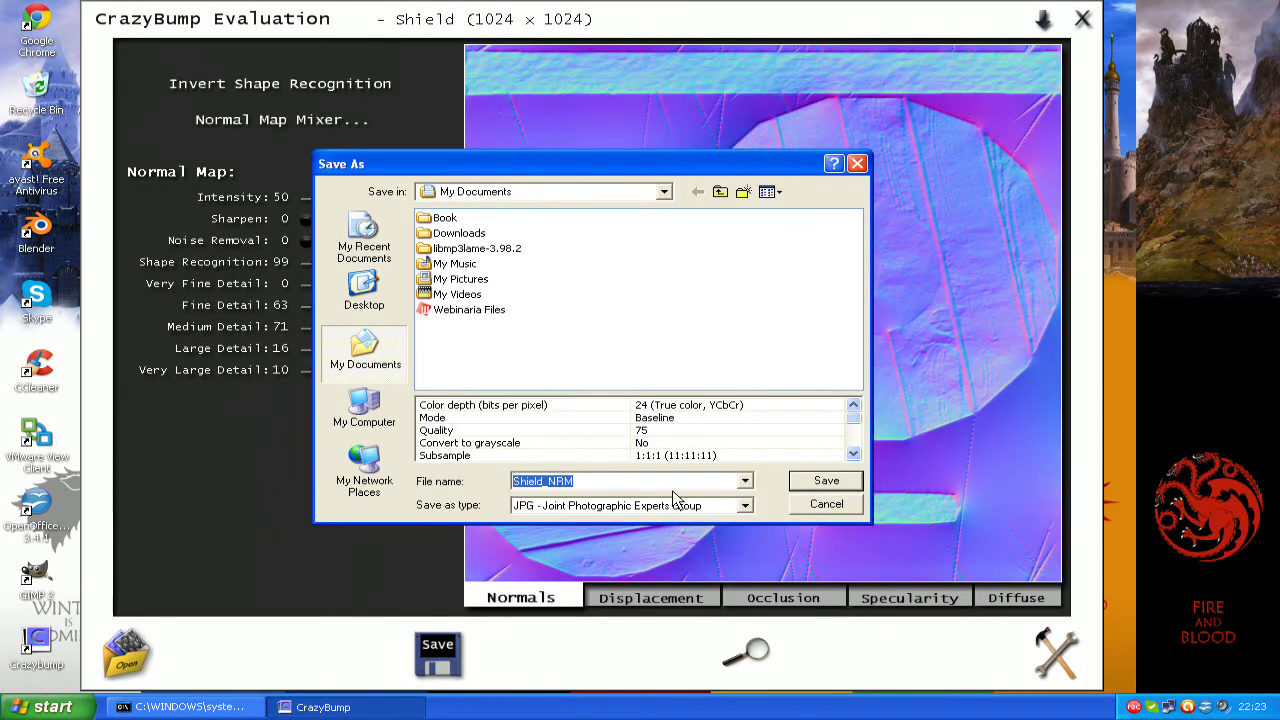
{"action": "left_click", "coordinate": [743, 507]}
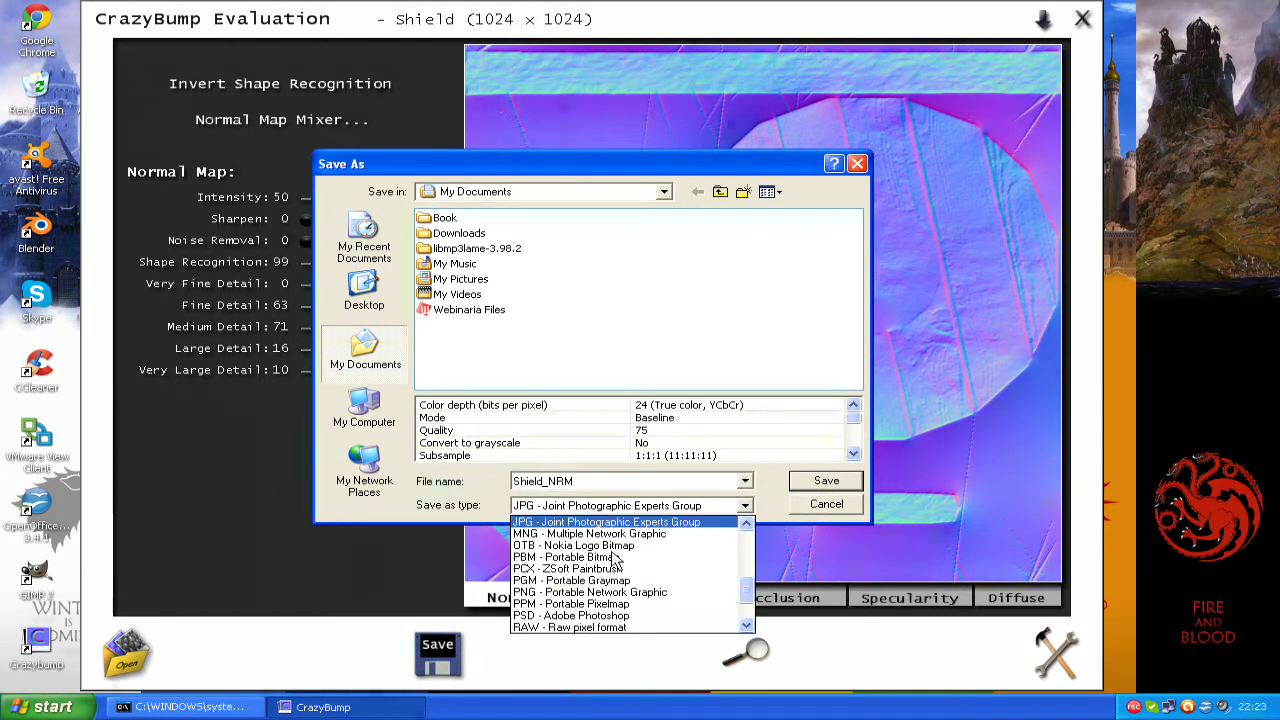
{"action": "left_click", "coordinate": [590, 592]}
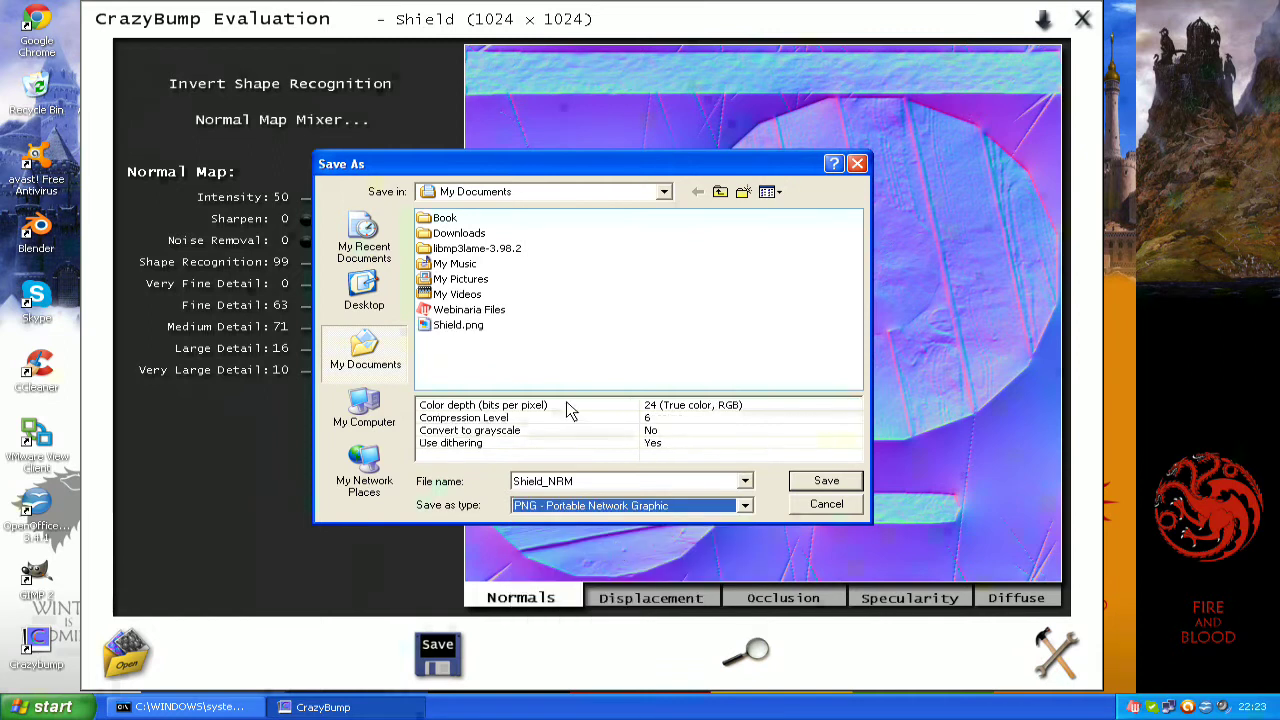
{"action": "left_click", "coordinate": [824, 481]}
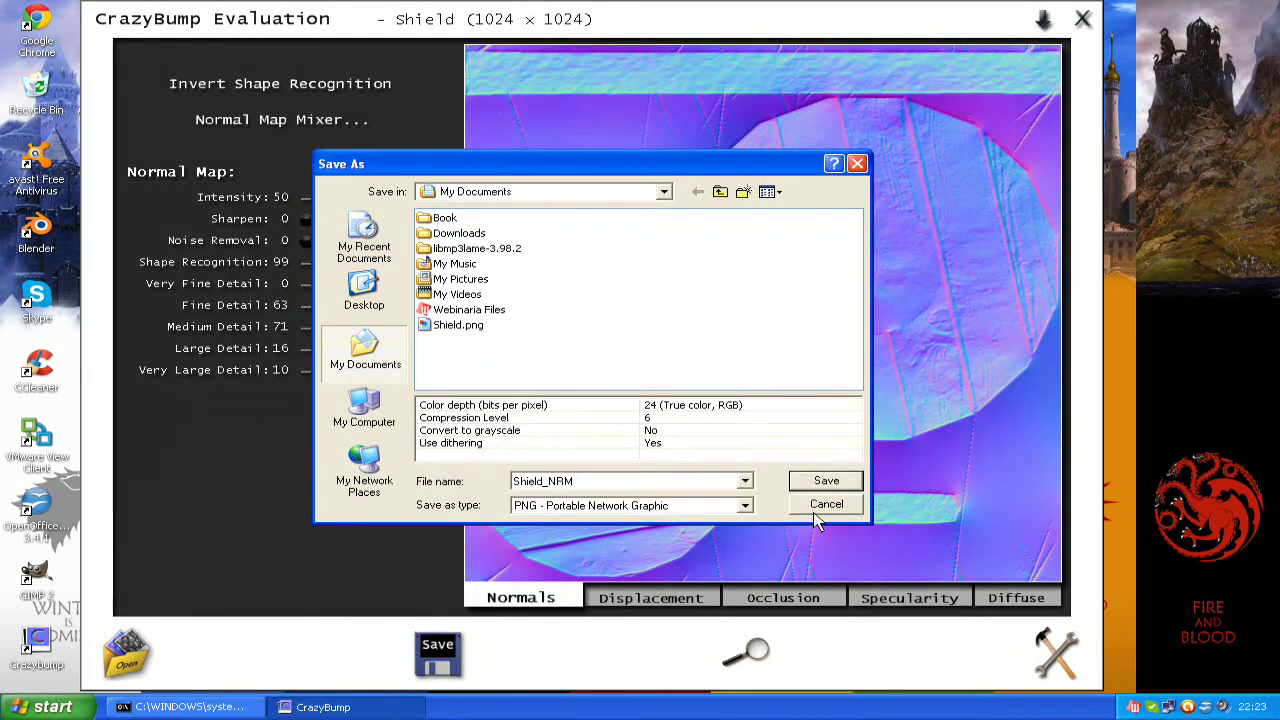
Step: Save the specularity map to file as Shield_SPEC PNG
{"action": "left_click", "coordinate": [895, 598]}
{"action": "left_click", "coordinate": [438, 655]}
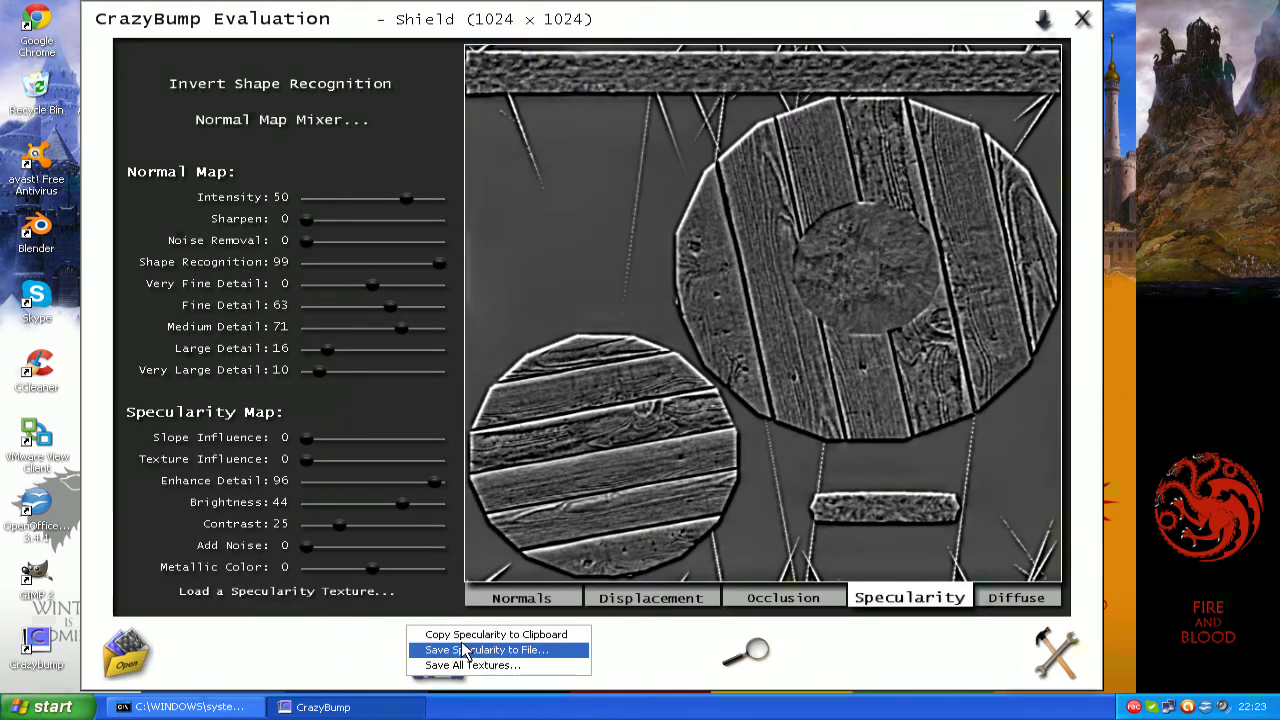
{"action": "left_click", "coordinate": [505, 650]}
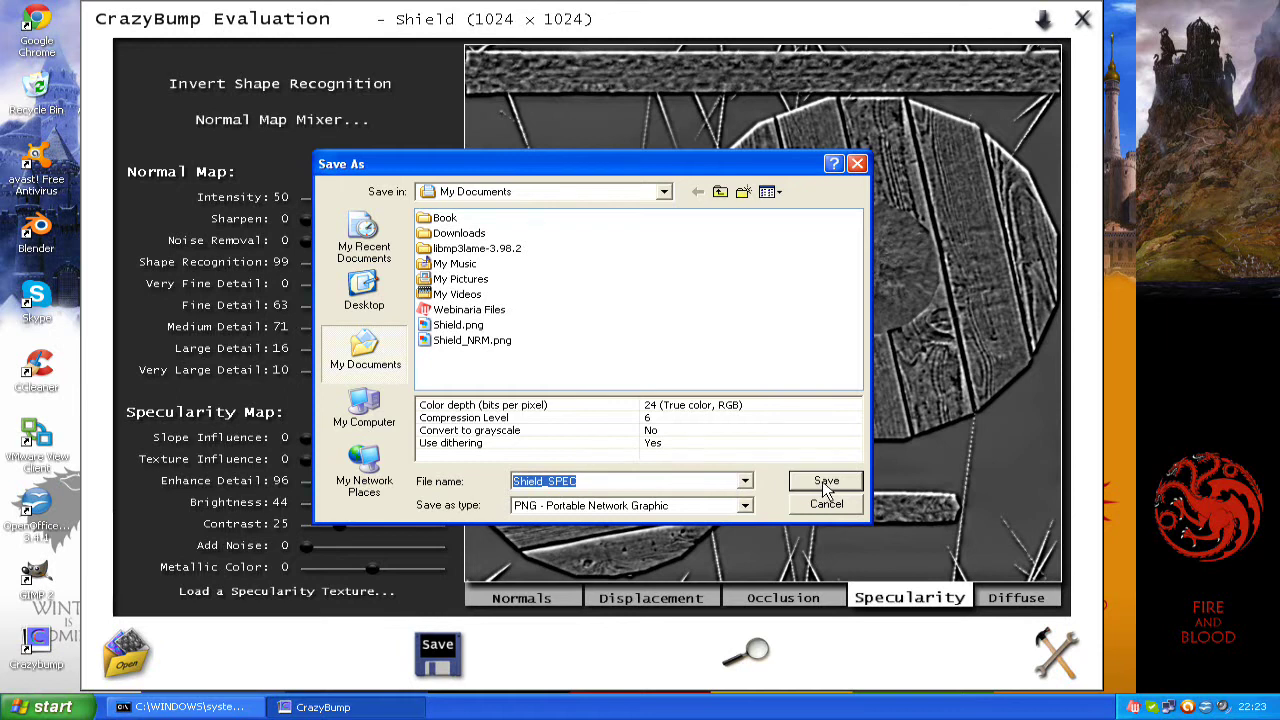
{"action": "left_click", "coordinate": [822, 481]}
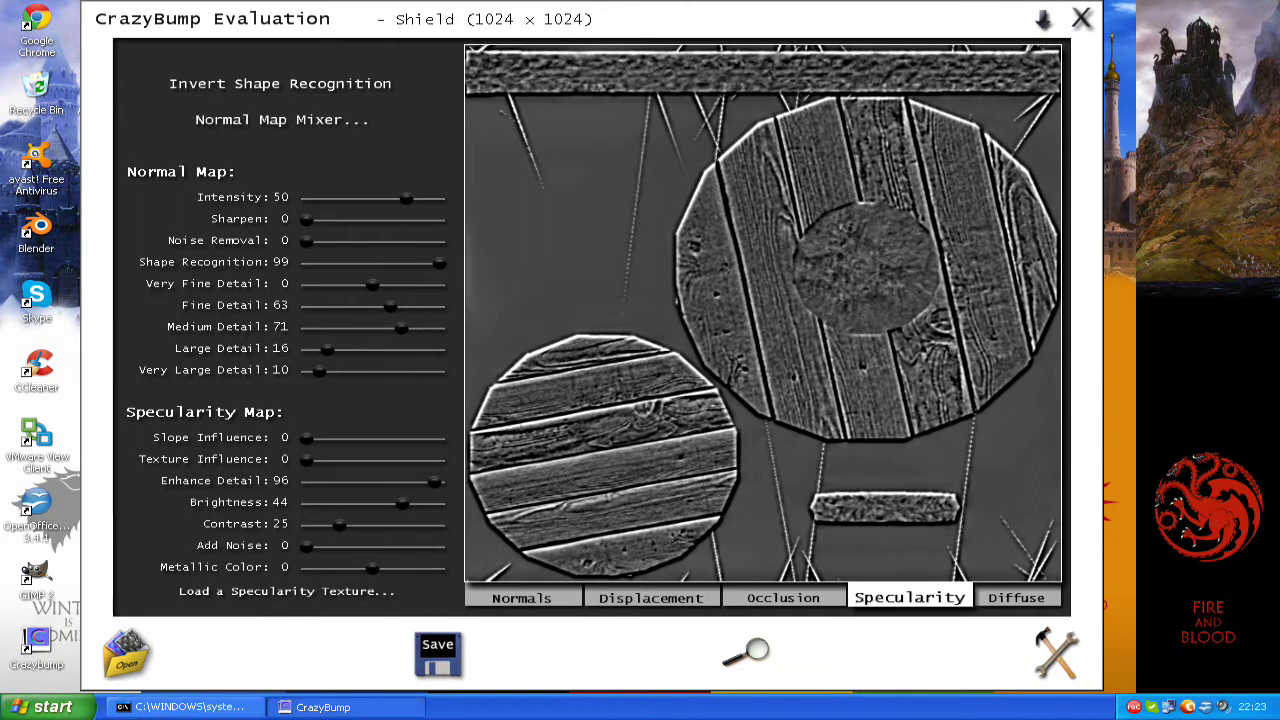
Step: Close CrazyBump, launch Blender and open shield.blend from the Recent list
{"action": "left_click", "coordinate": [1081, 18]}
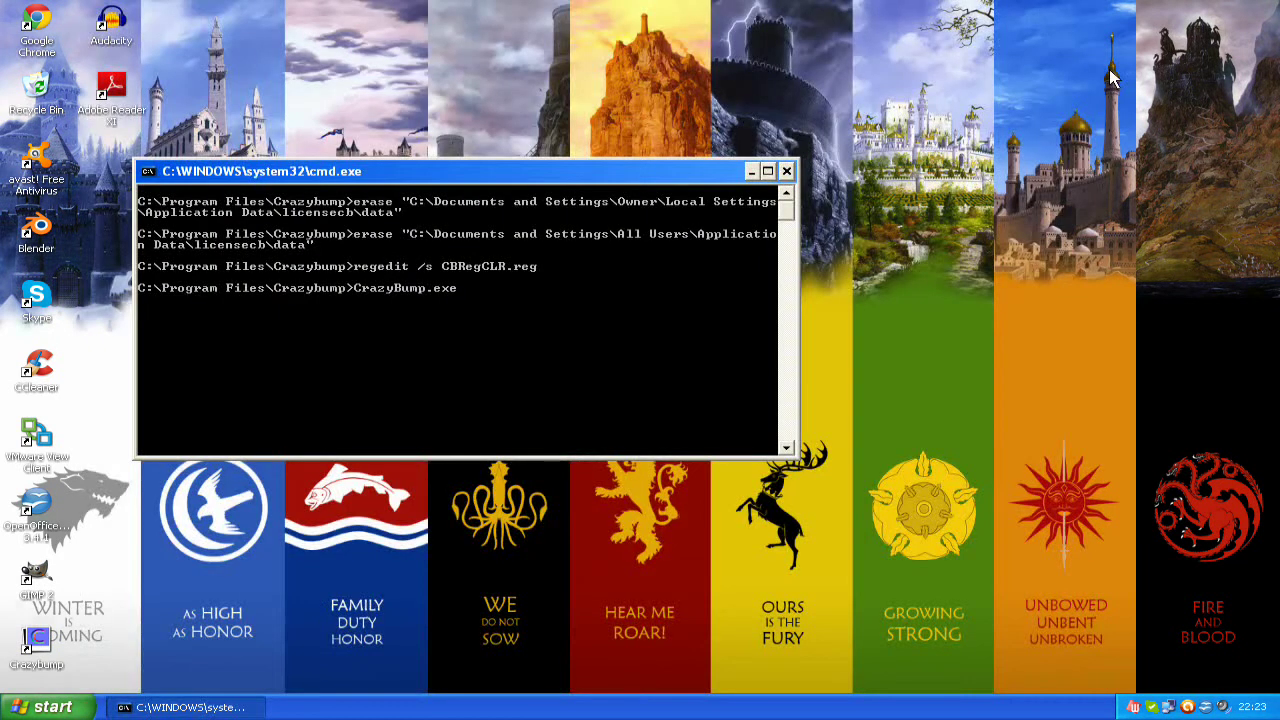
{"action": "left_click", "coordinate": [45, 230]}
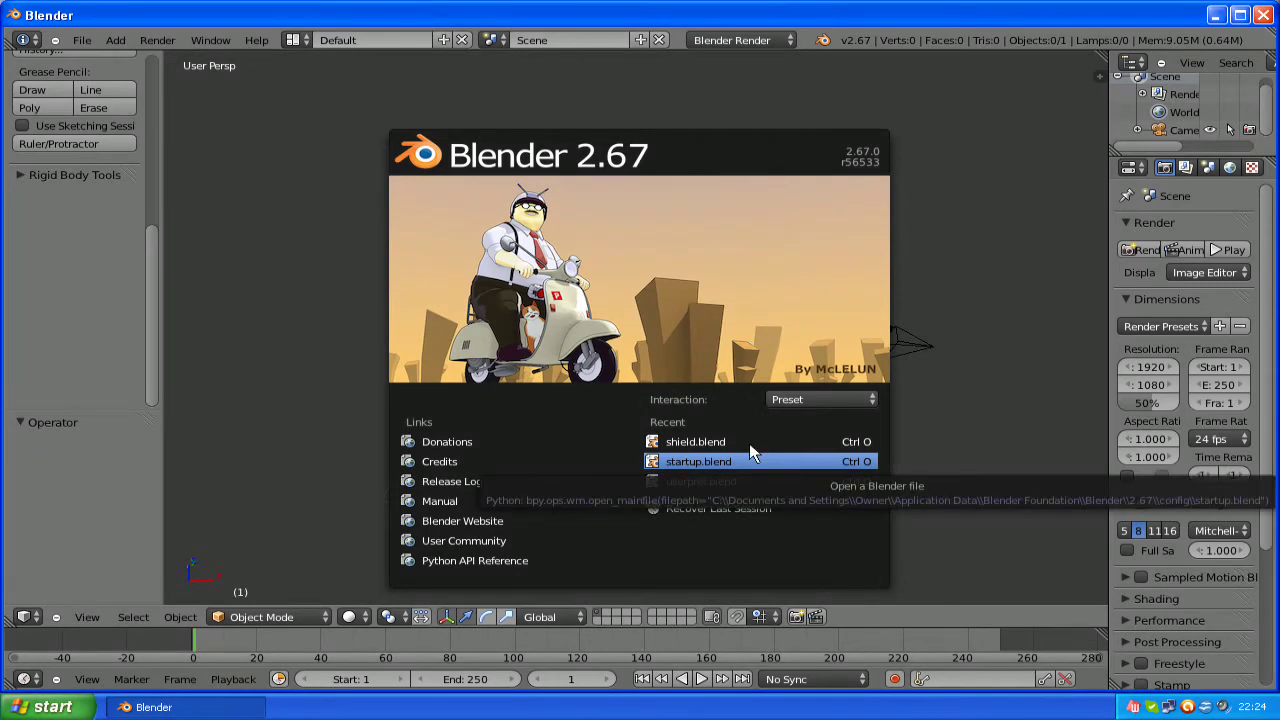
{"action": "left_click", "coordinate": [714, 445]}
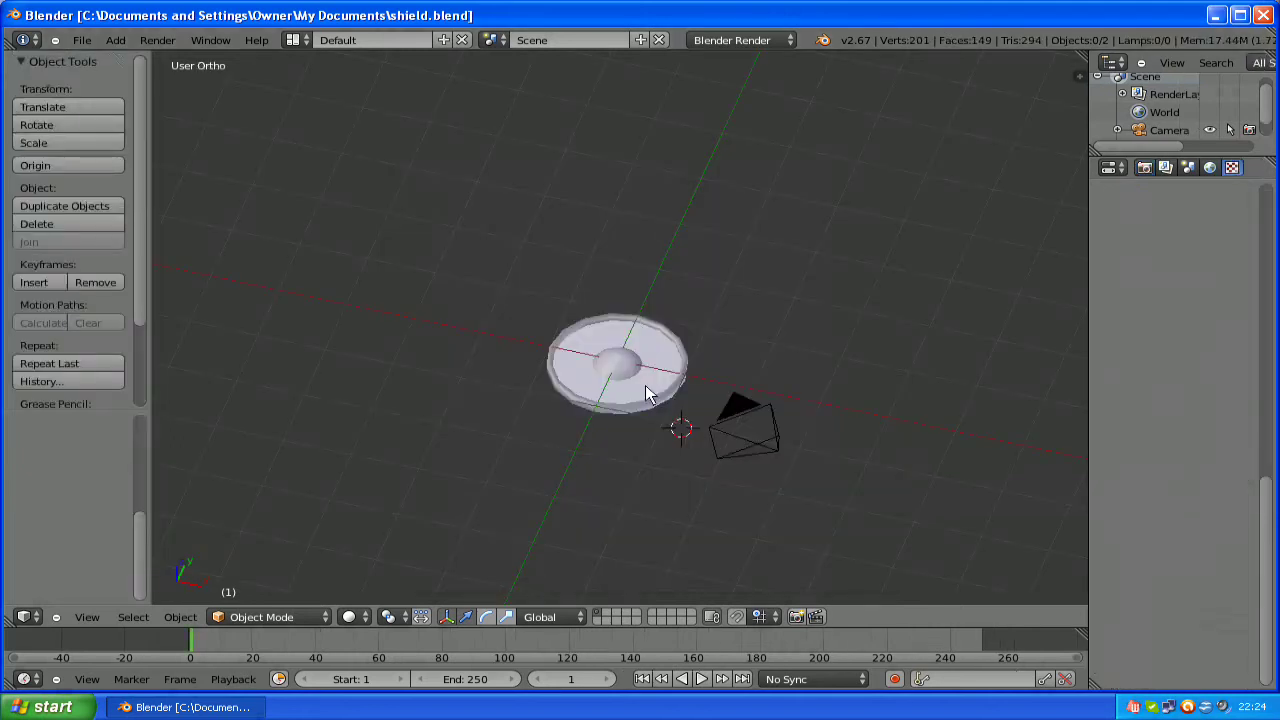
Step: Turn the main 3D area into the UV/Image Editor and bring up its Image menu
{"action": "left_click", "coordinate": [30, 619]}
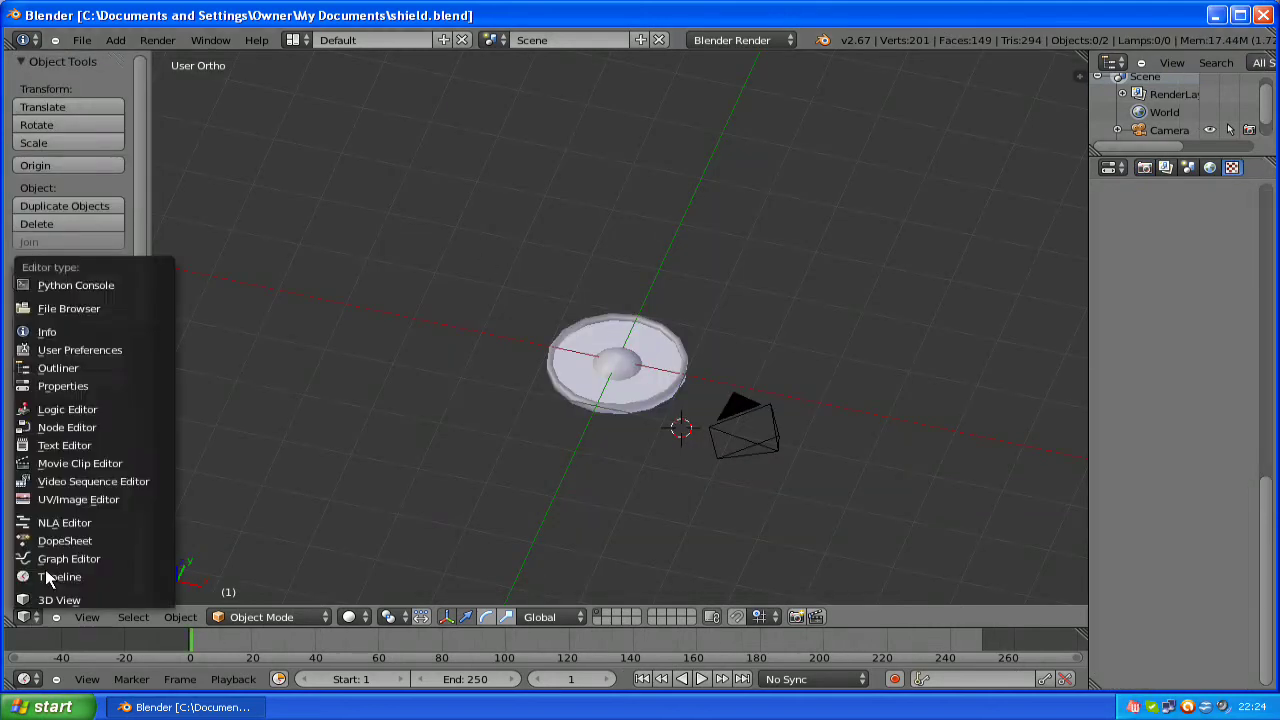
{"action": "left_click", "coordinate": [55, 500]}
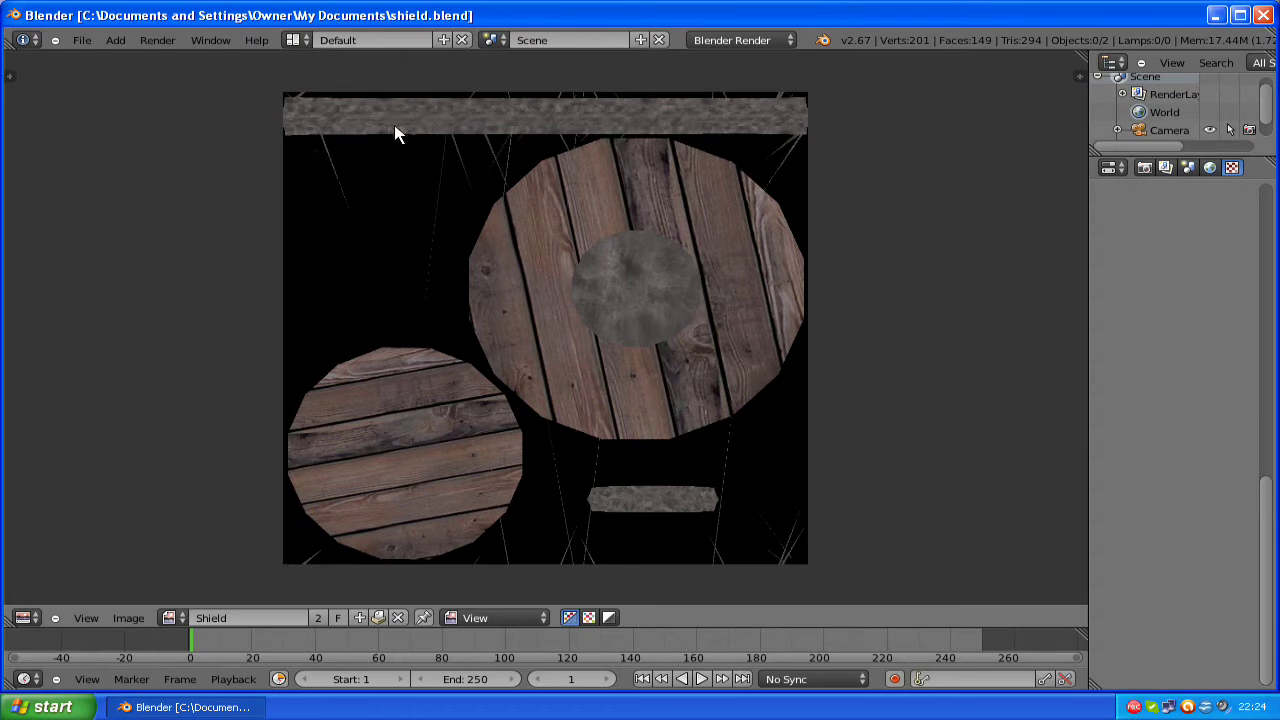
{"action": "left_click", "coordinate": [130, 617]}
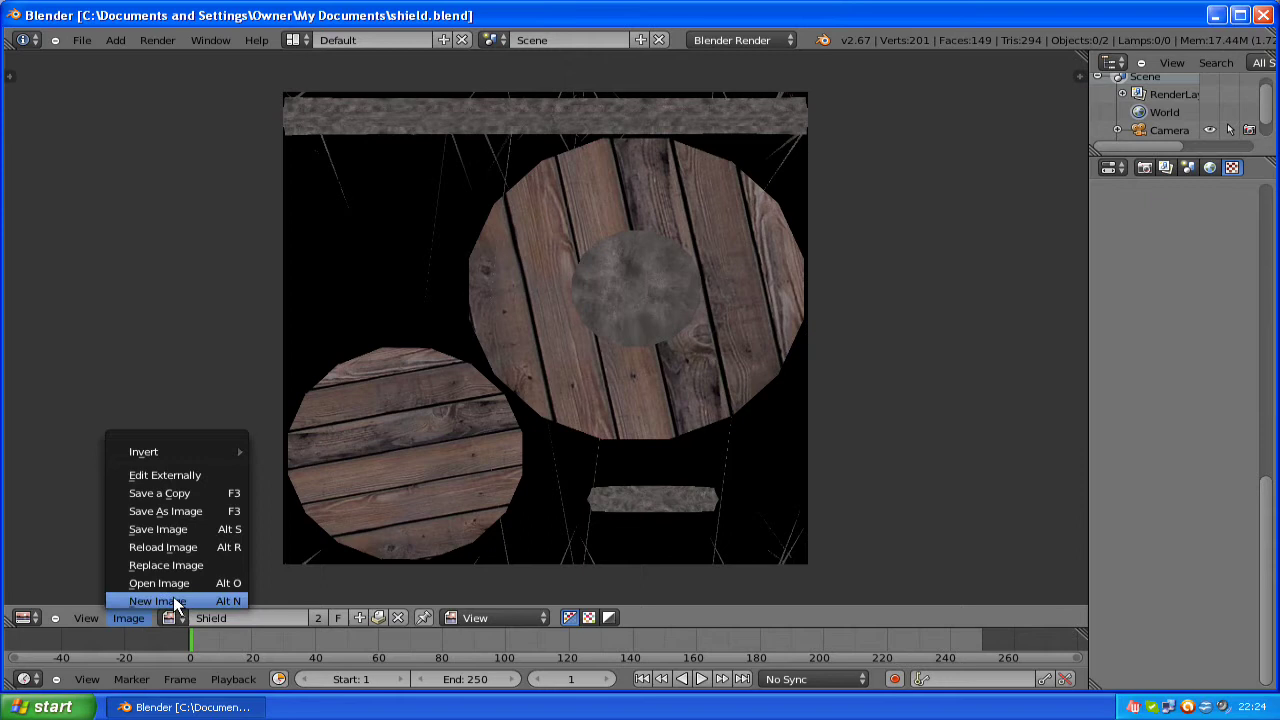
{"action": "left_click", "coordinate": [235, 511]}
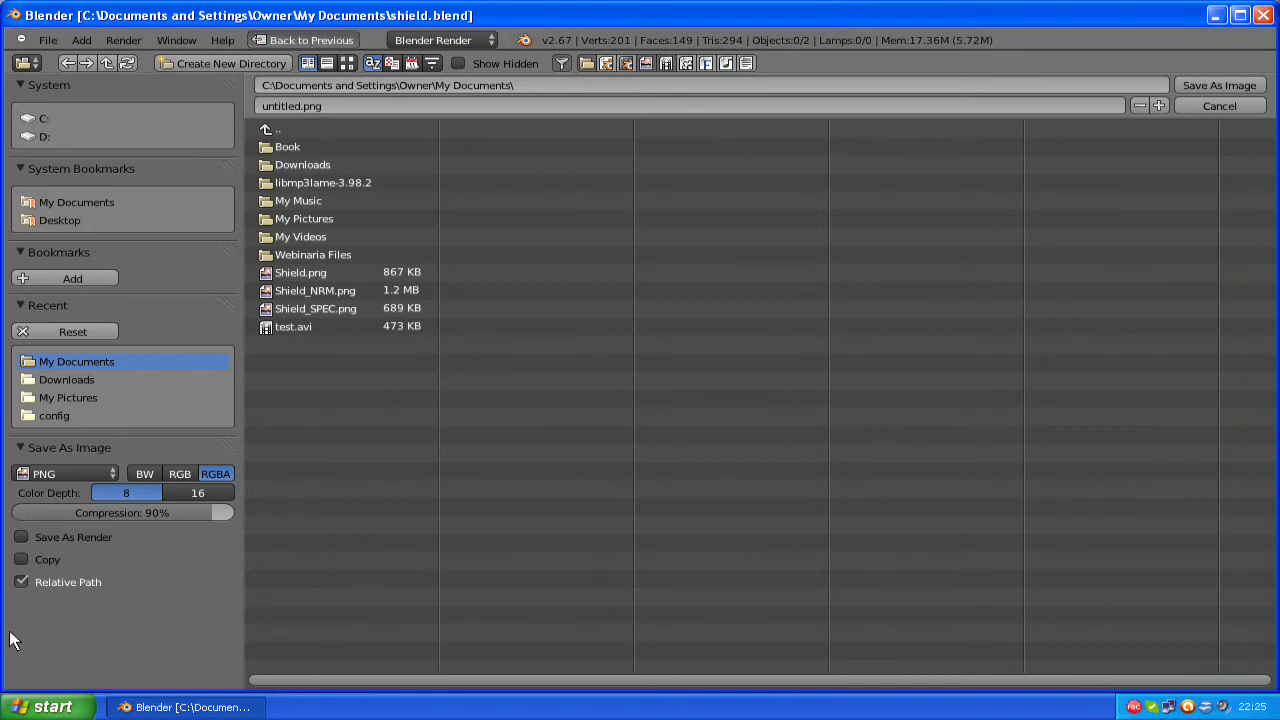
{"action": "key", "text": "Escape"}
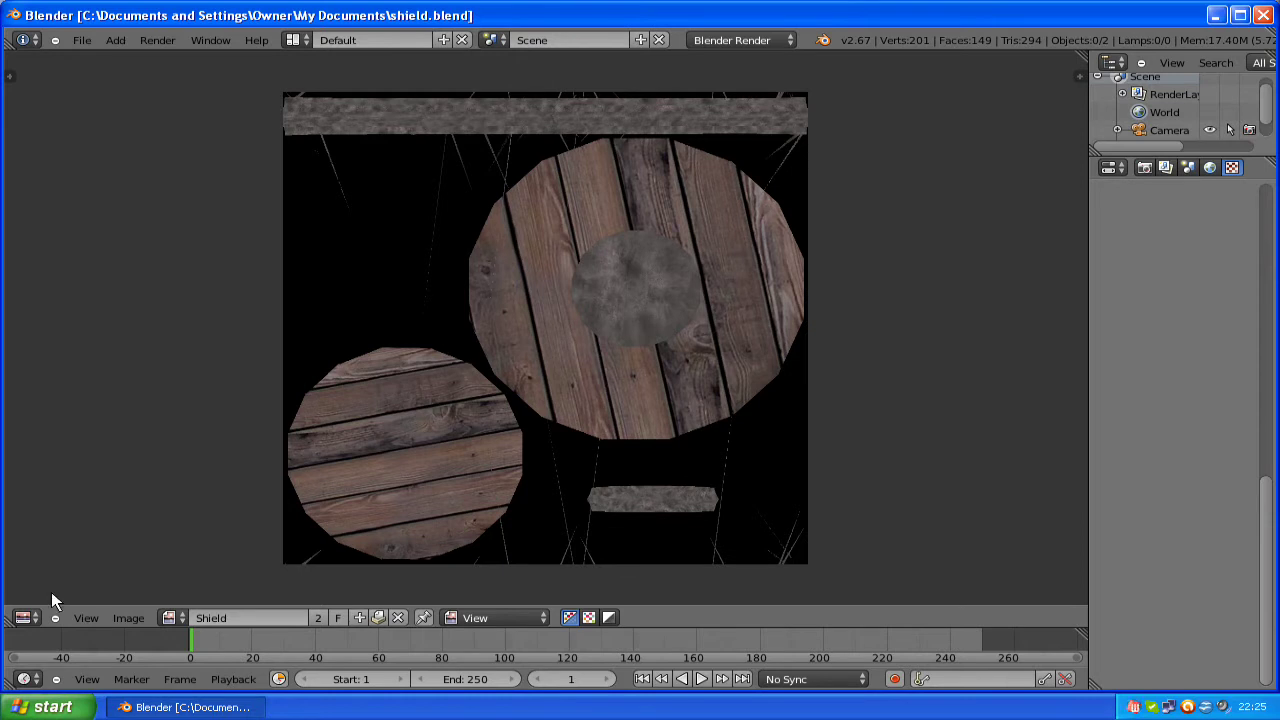
Step: Return the main area to the 3D View and select the shield object
{"action": "left_click", "coordinate": [32, 616]}
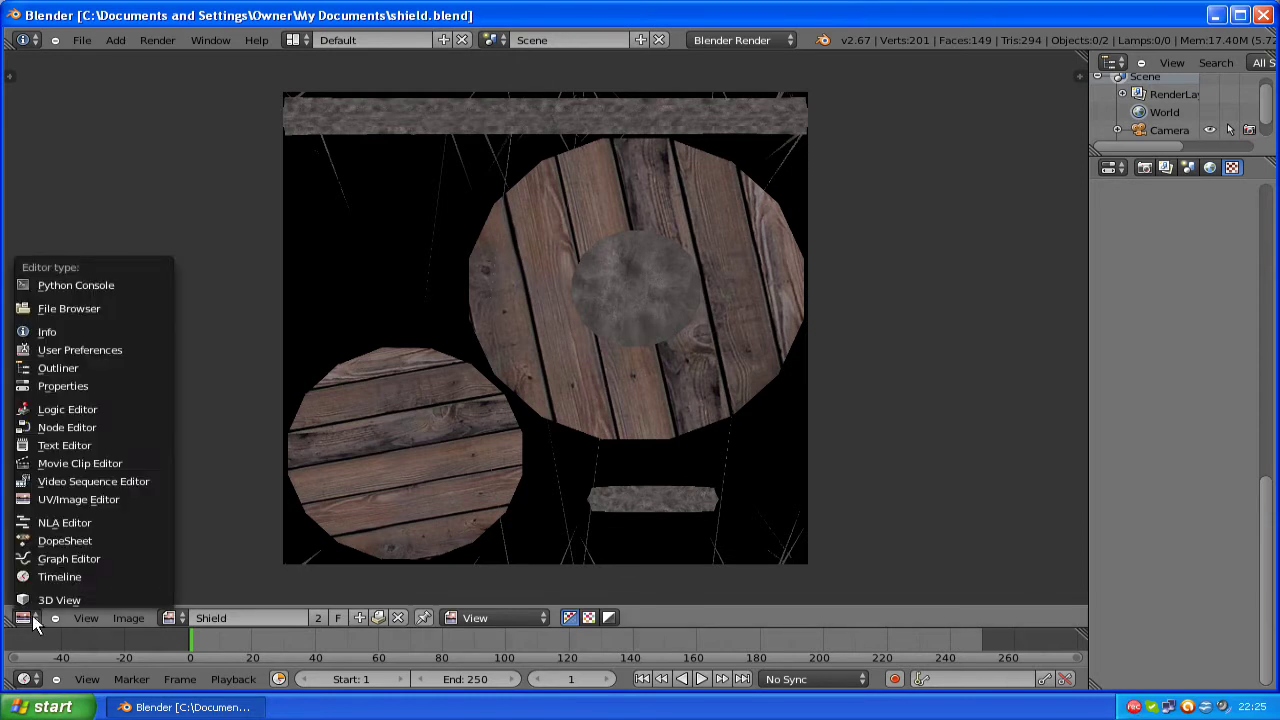
{"action": "left_click", "coordinate": [40, 599]}
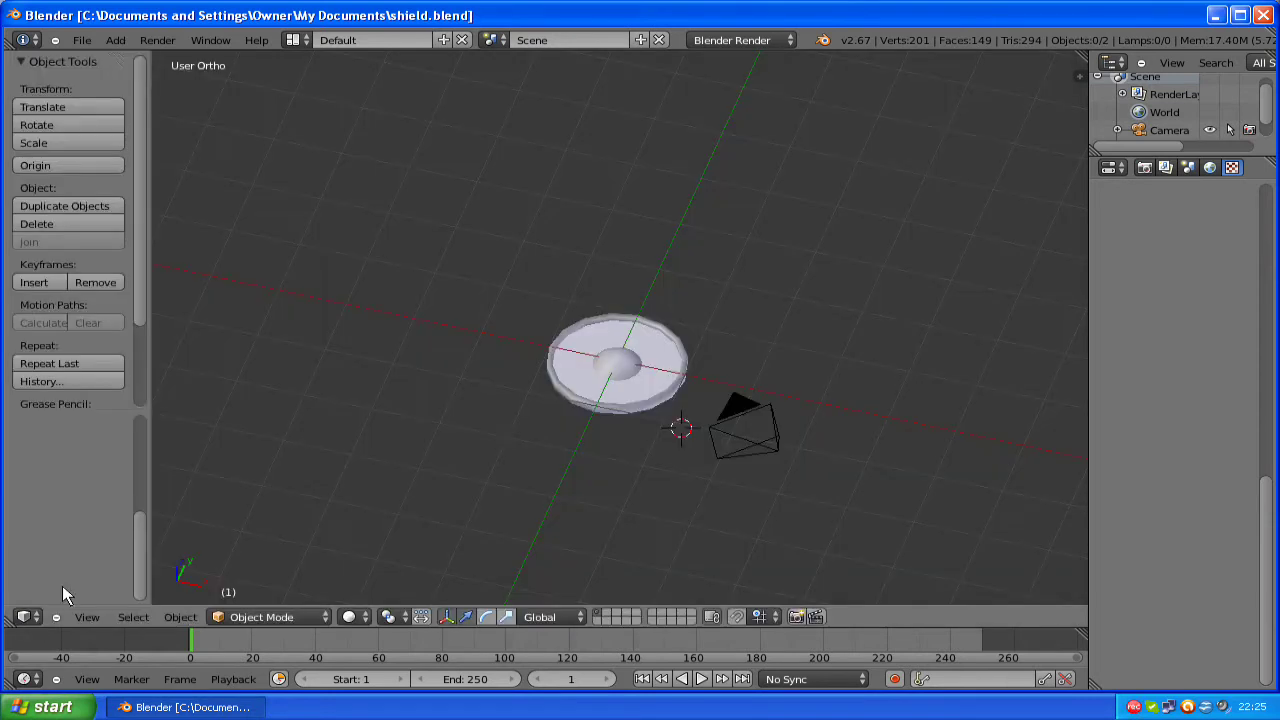
{"action": "right_click", "coordinate": [587, 367]}
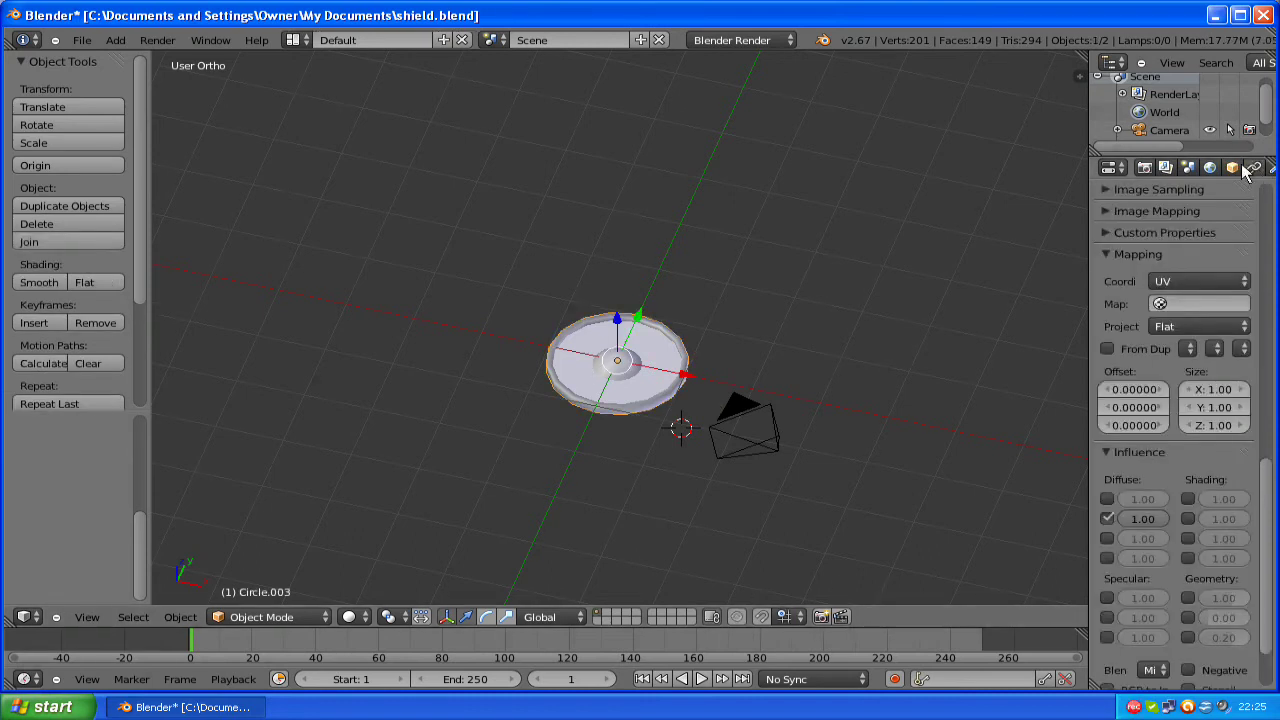
{"action": "scroll", "coordinate": [1255, 167], "scroll_direction": "down", "scroll_amount": 2}
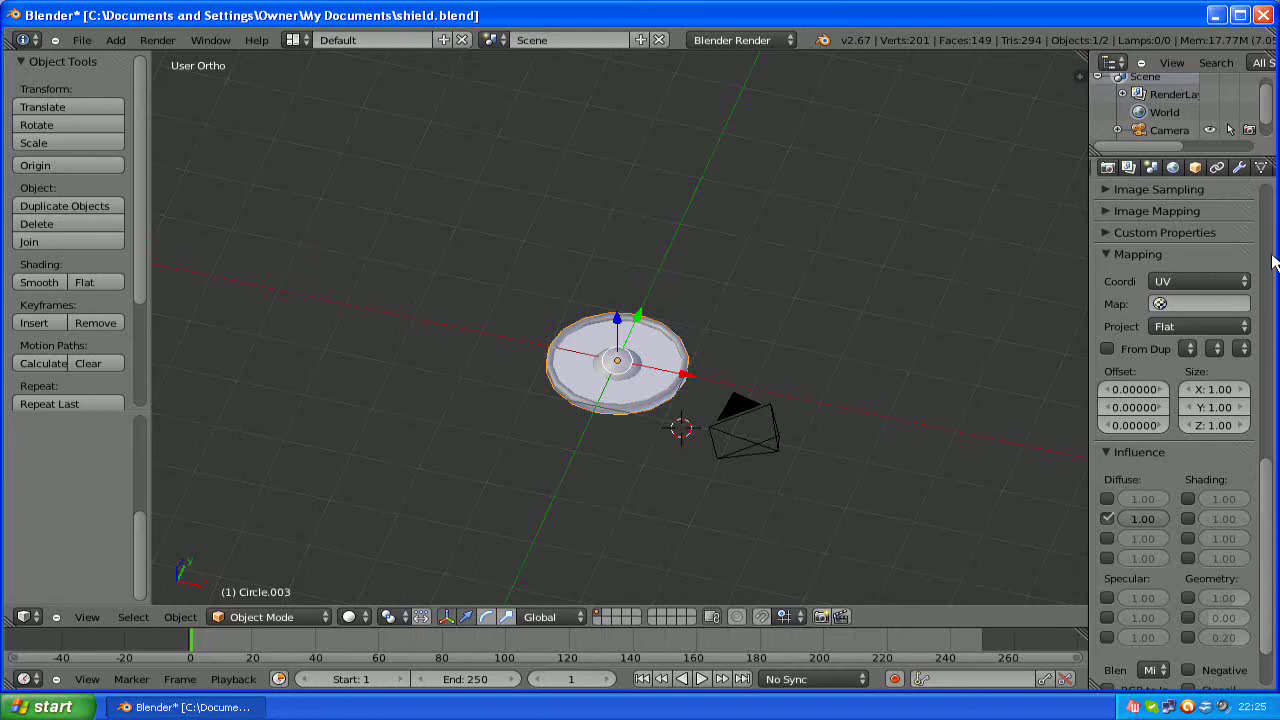
{"action": "scroll", "coordinate": [1265, 245], "scroll_direction": "up", "scroll_amount": 10}
{"action": "scroll", "coordinate": [1145, 225], "scroll_direction": "up", "scroll_amount": 1}
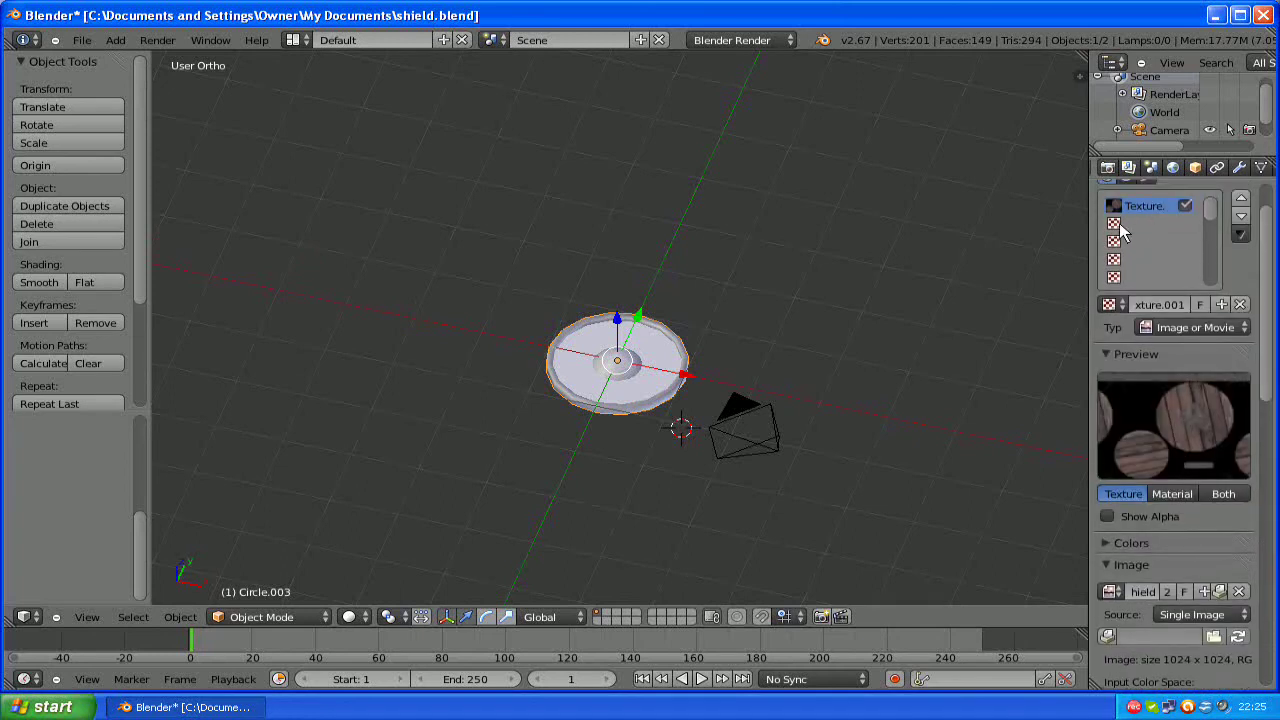
Step: Add a new Image or Movie texture in the second slot loaded from Shield_NRM.png
{"action": "left_click", "coordinate": [1119, 223]}
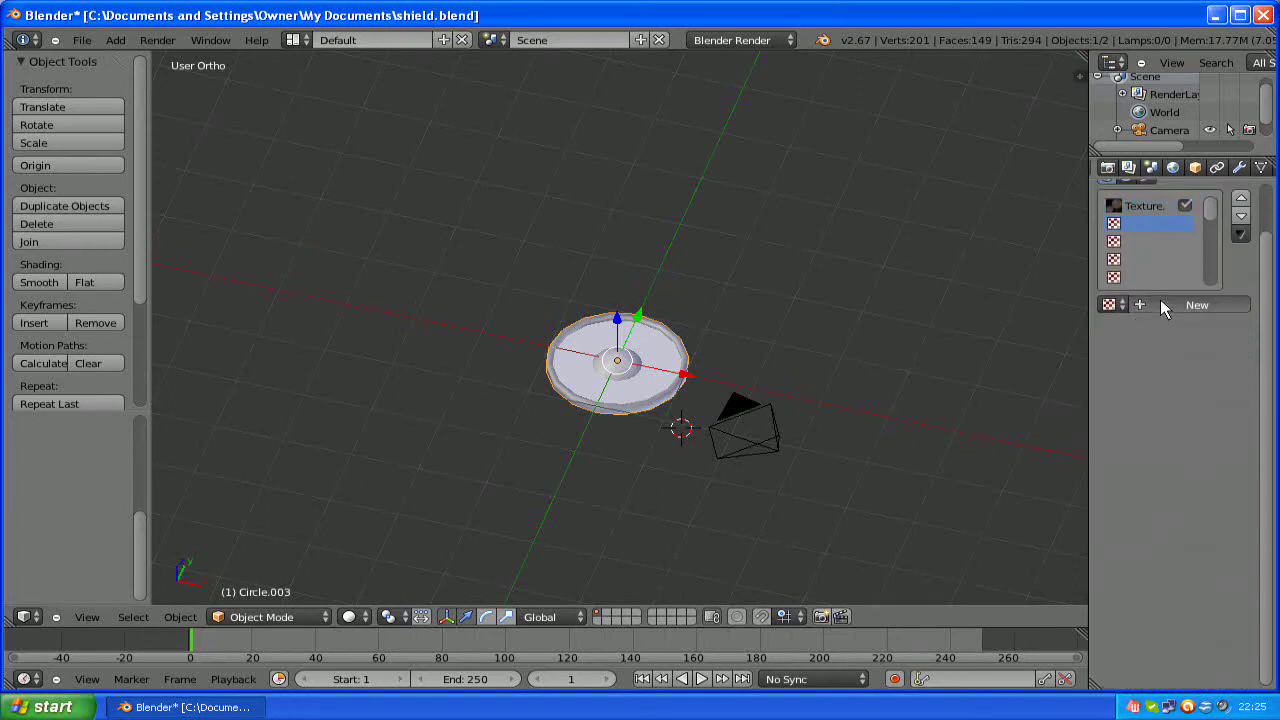
{"action": "left_click", "coordinate": [1161, 303]}
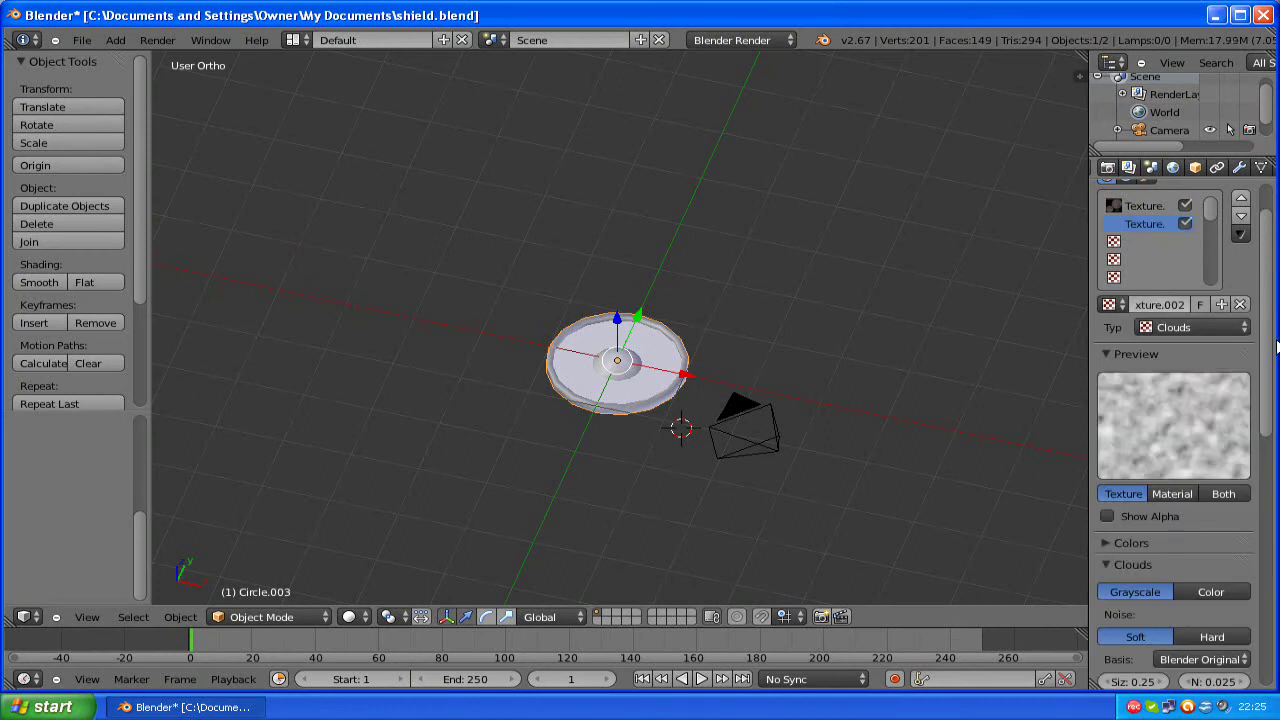
{"action": "left_click", "coordinate": [1210, 321]}
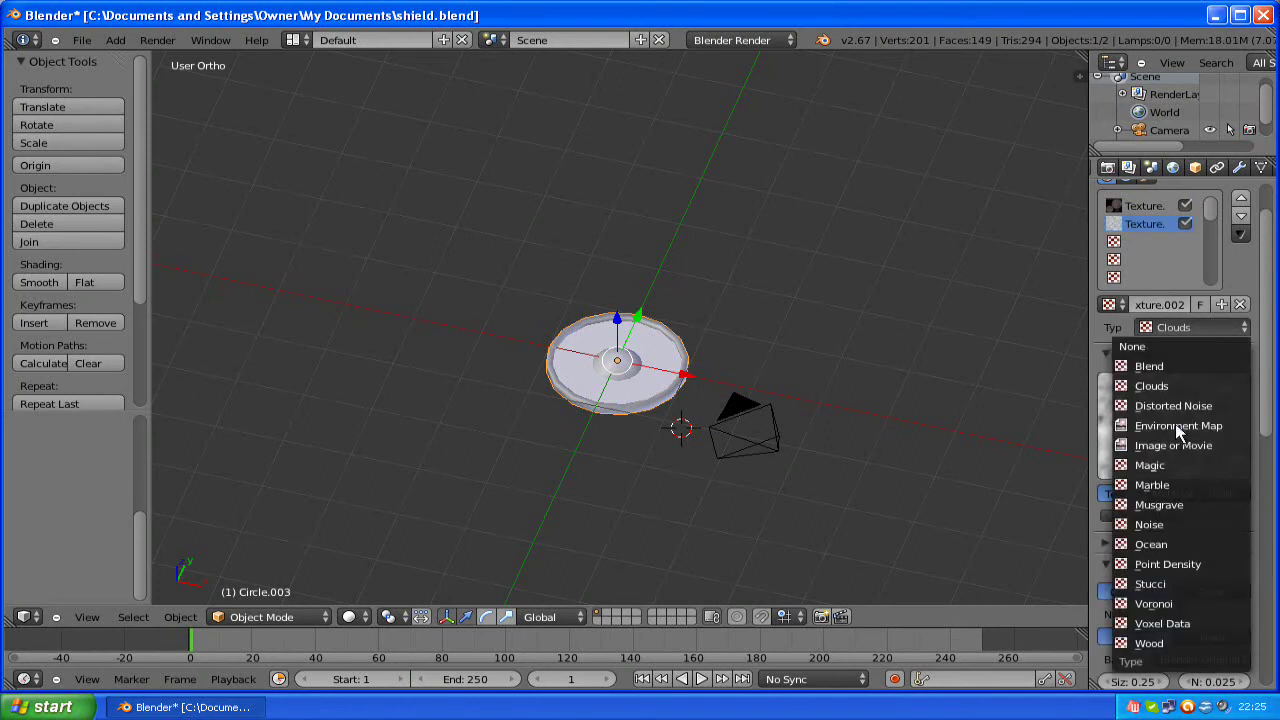
{"action": "left_click", "coordinate": [1178, 446]}
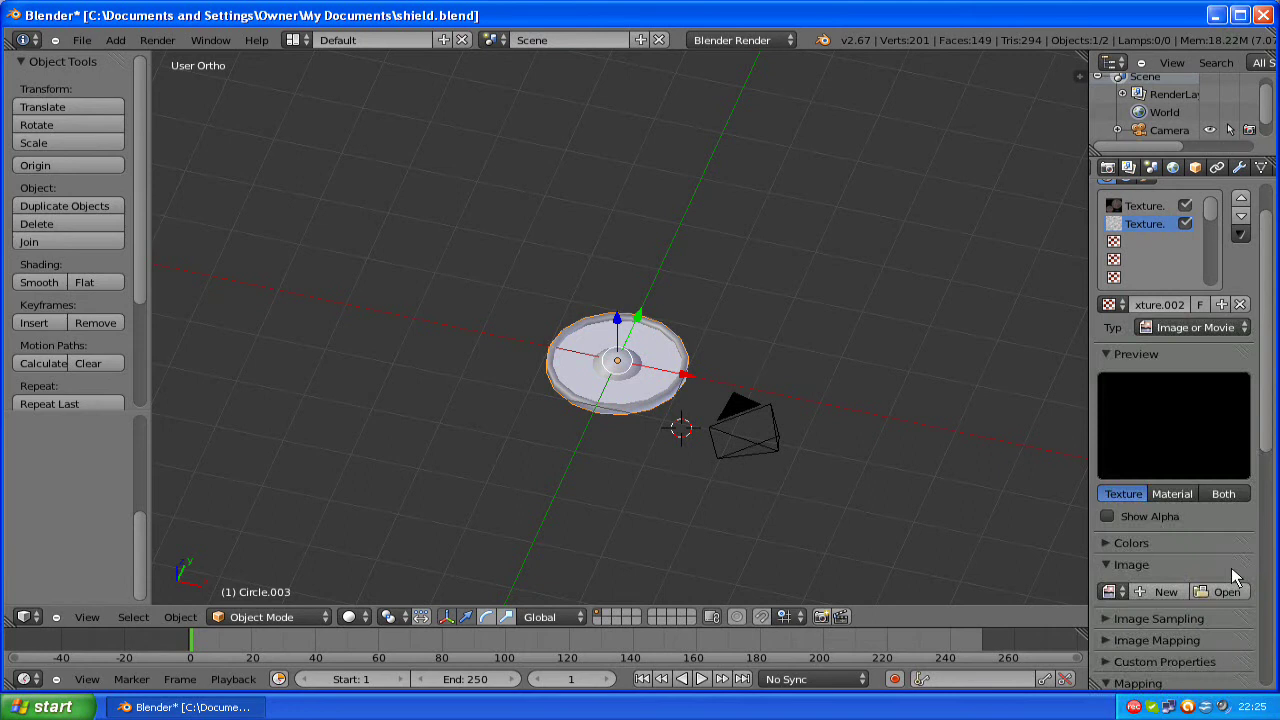
{"action": "left_click", "coordinate": [1226, 591]}
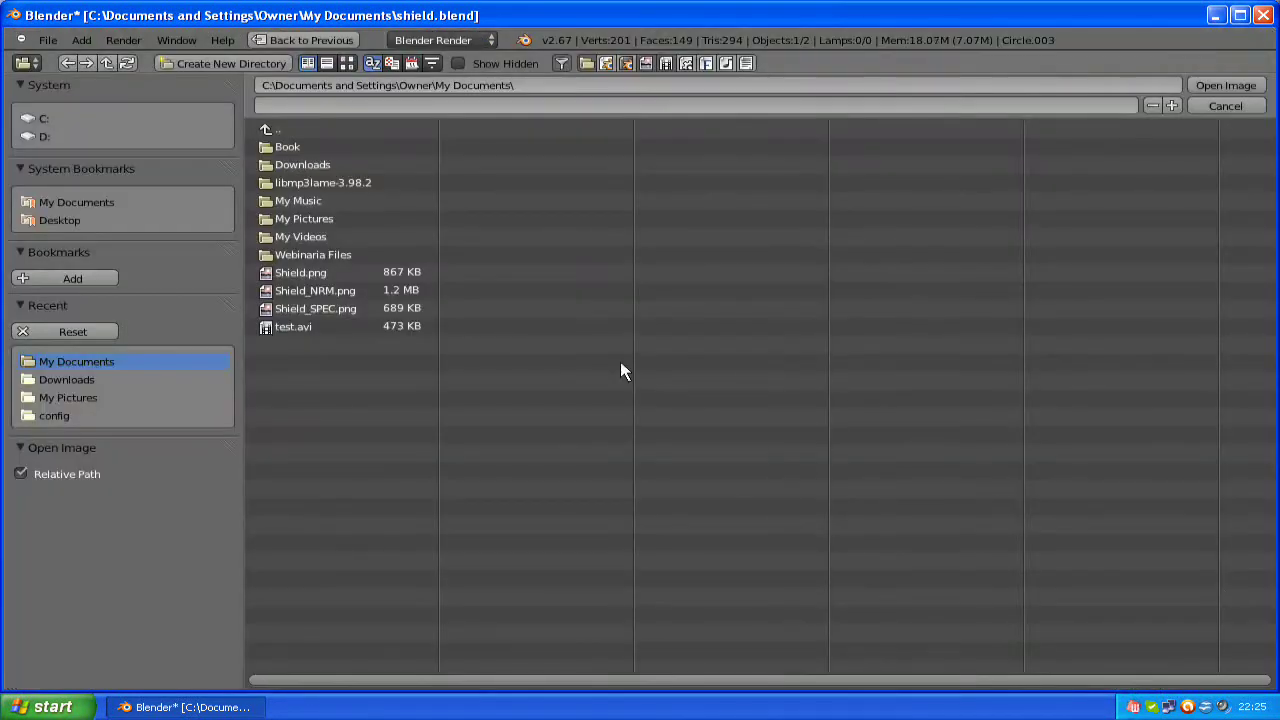
{"action": "left_click", "coordinate": [331, 292]}
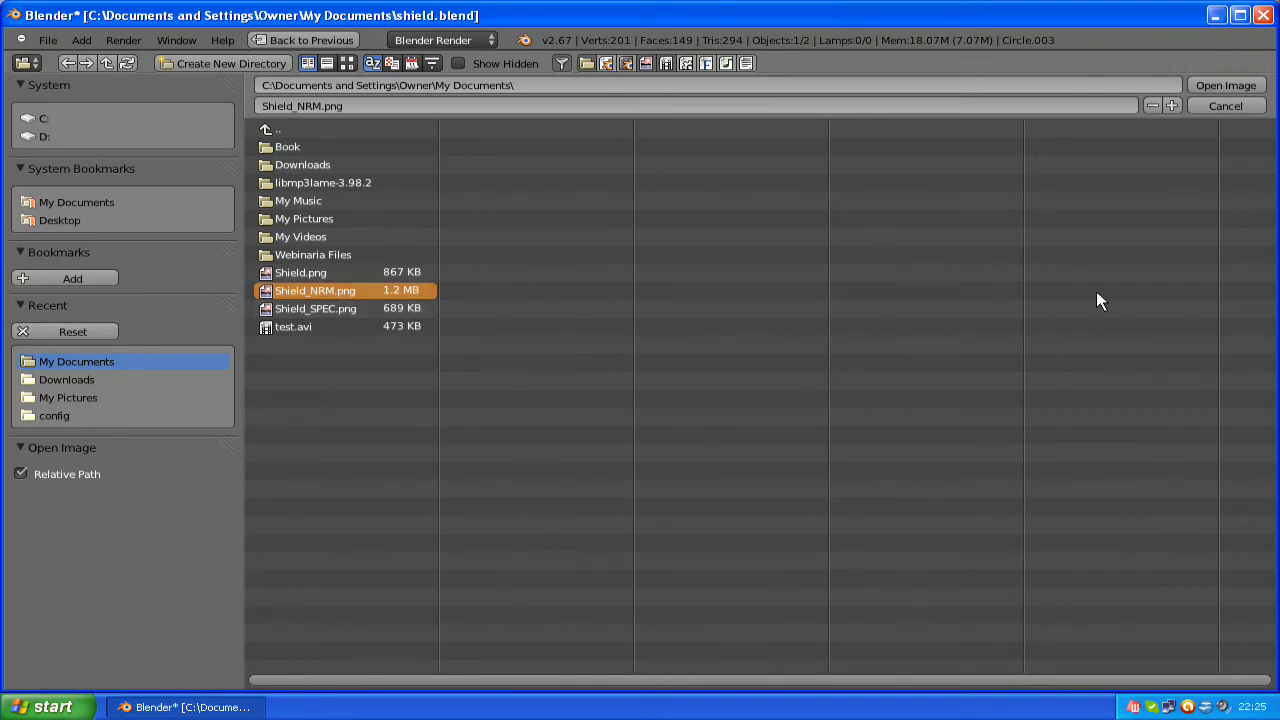
{"action": "left_click", "coordinate": [1228, 84]}
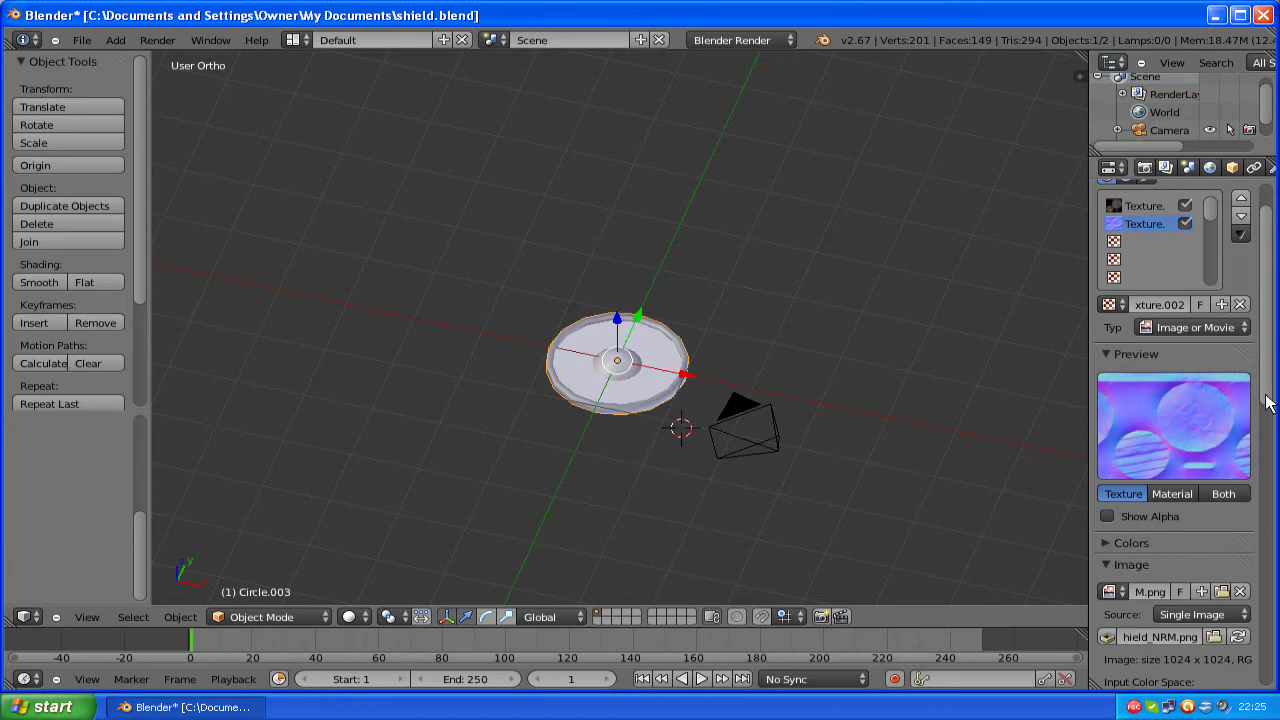
{"action": "left_click_drag", "start_coordinate": [1266, 400], "coordinate": [1266, 531]}
Step: Enable Normal Map under Image Sampling and switch mapping coordinates from Generated to UV
{"action": "scroll", "coordinate": [1140, 460], "scroll_direction": "down", "scroll_amount": 3}
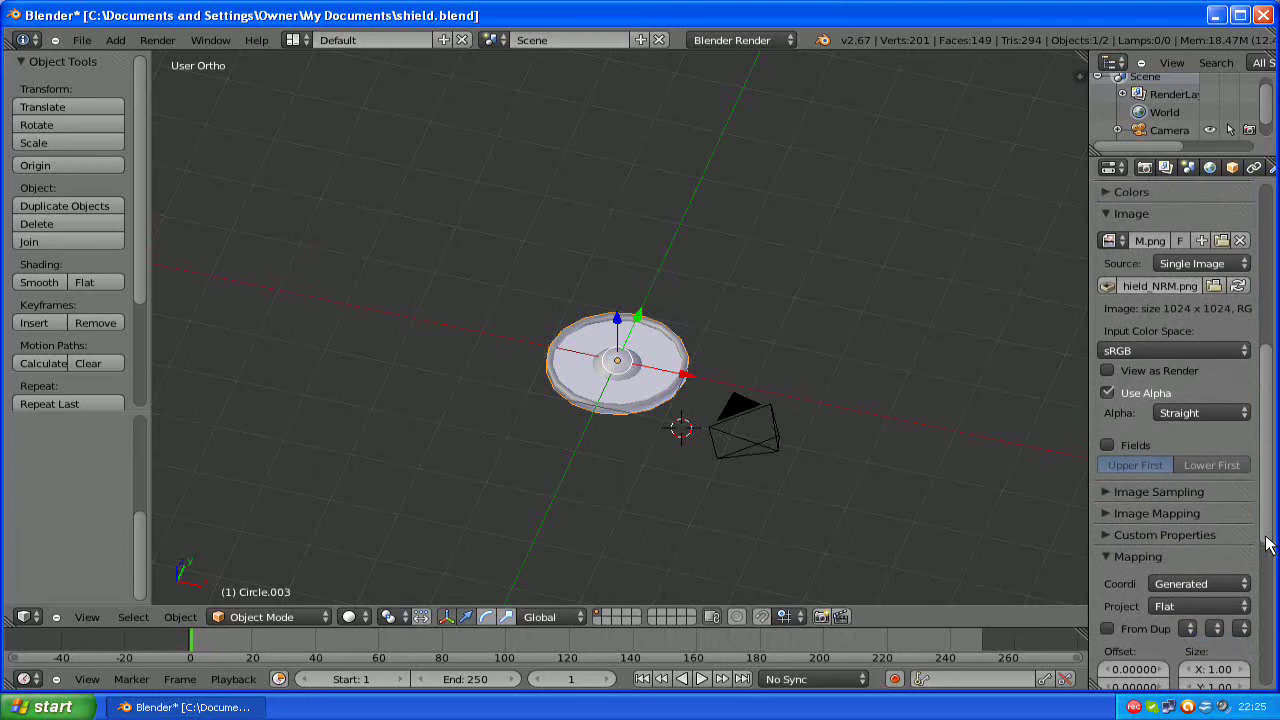
{"action": "scroll", "coordinate": [1106, 488], "scroll_direction": "up", "scroll_amount": 2}
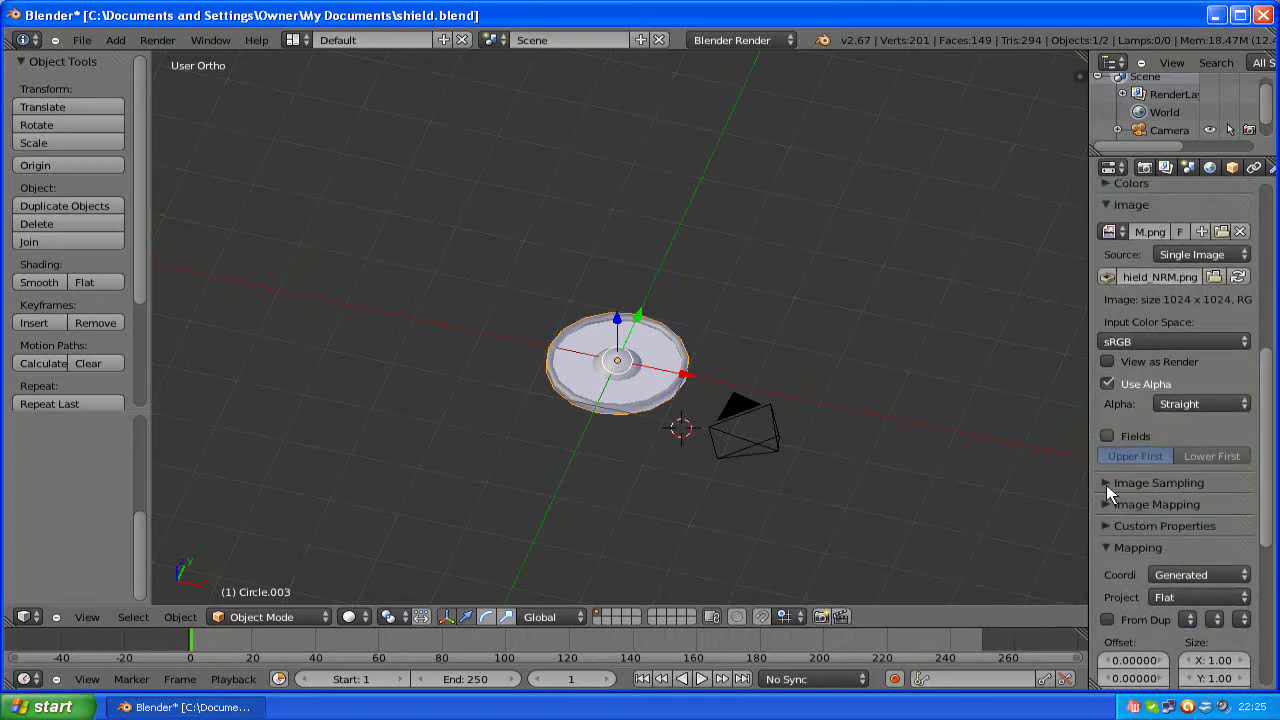
{"action": "left_click", "coordinate": [1107, 484]}
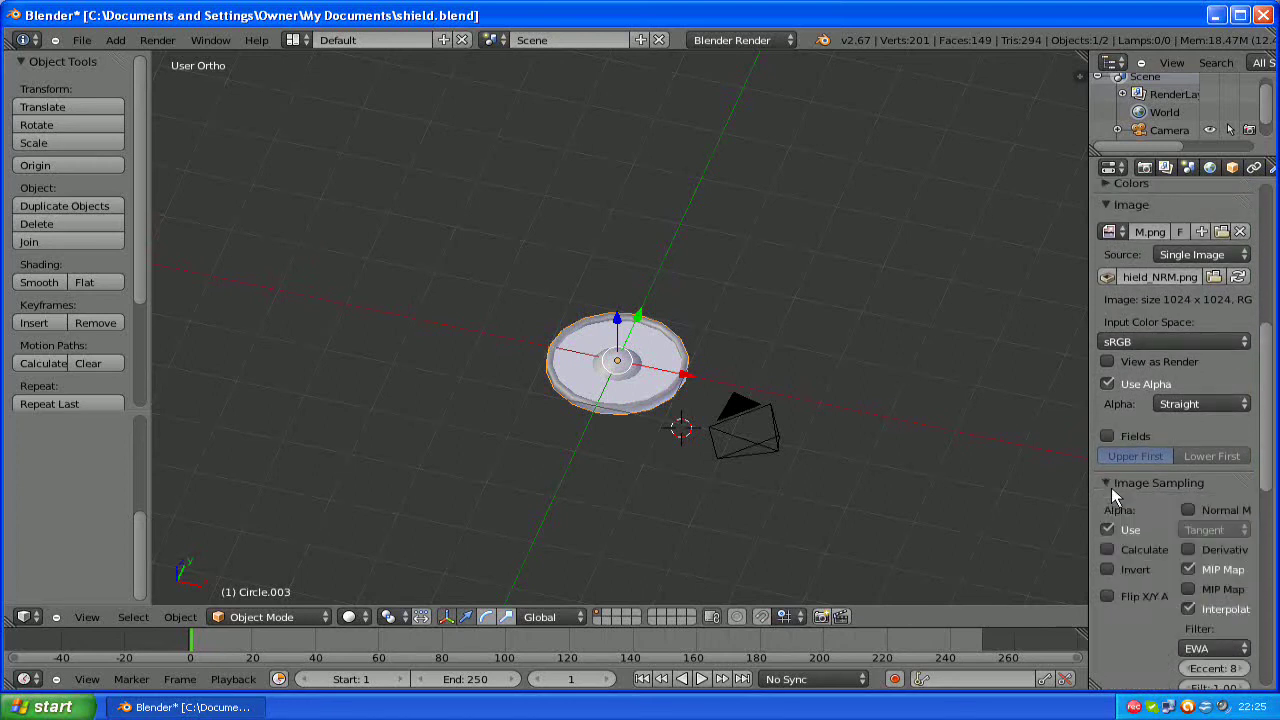
{"action": "left_click", "coordinate": [1188, 510]}
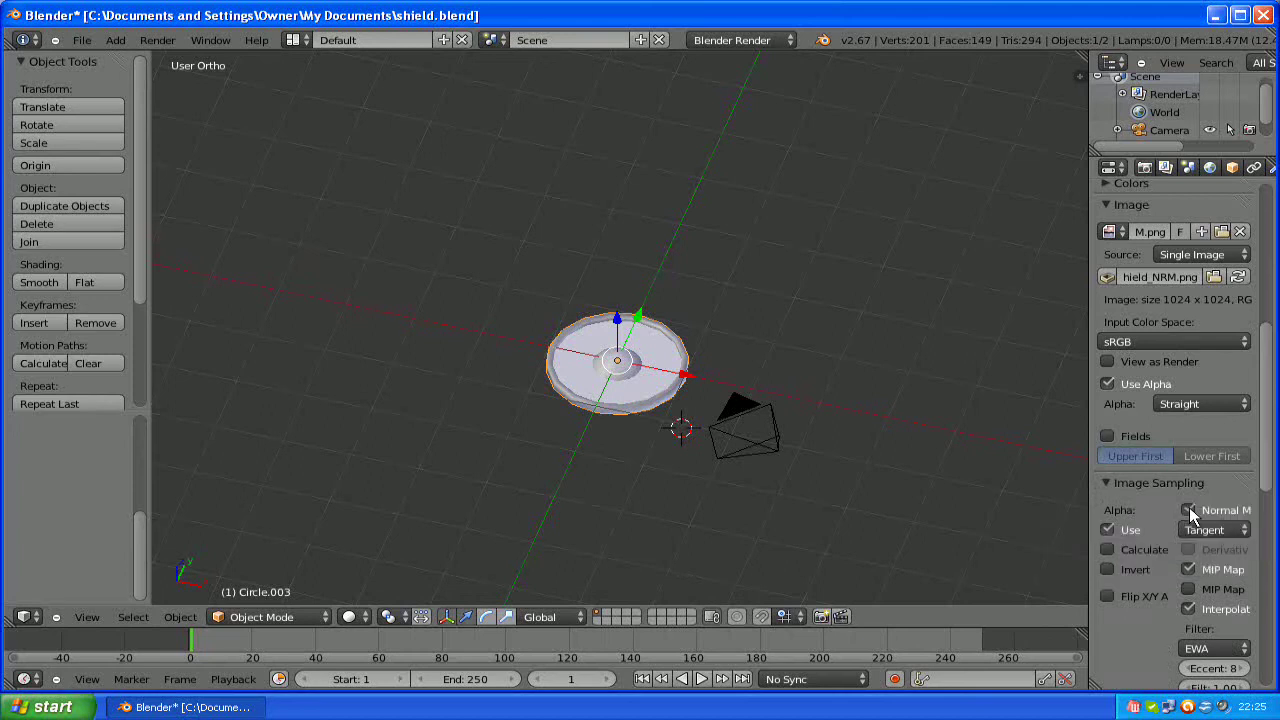
{"action": "left_click", "coordinate": [1111, 481]}
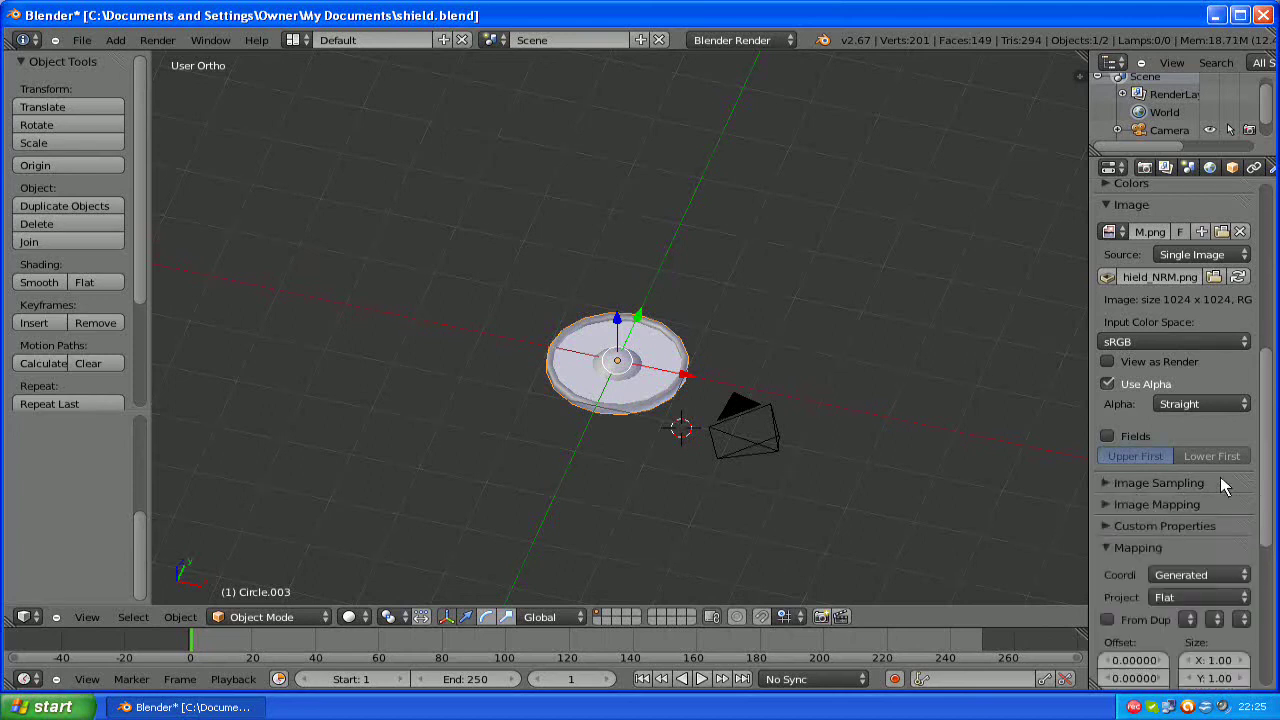
{"action": "left_click", "coordinate": [1204, 574]}
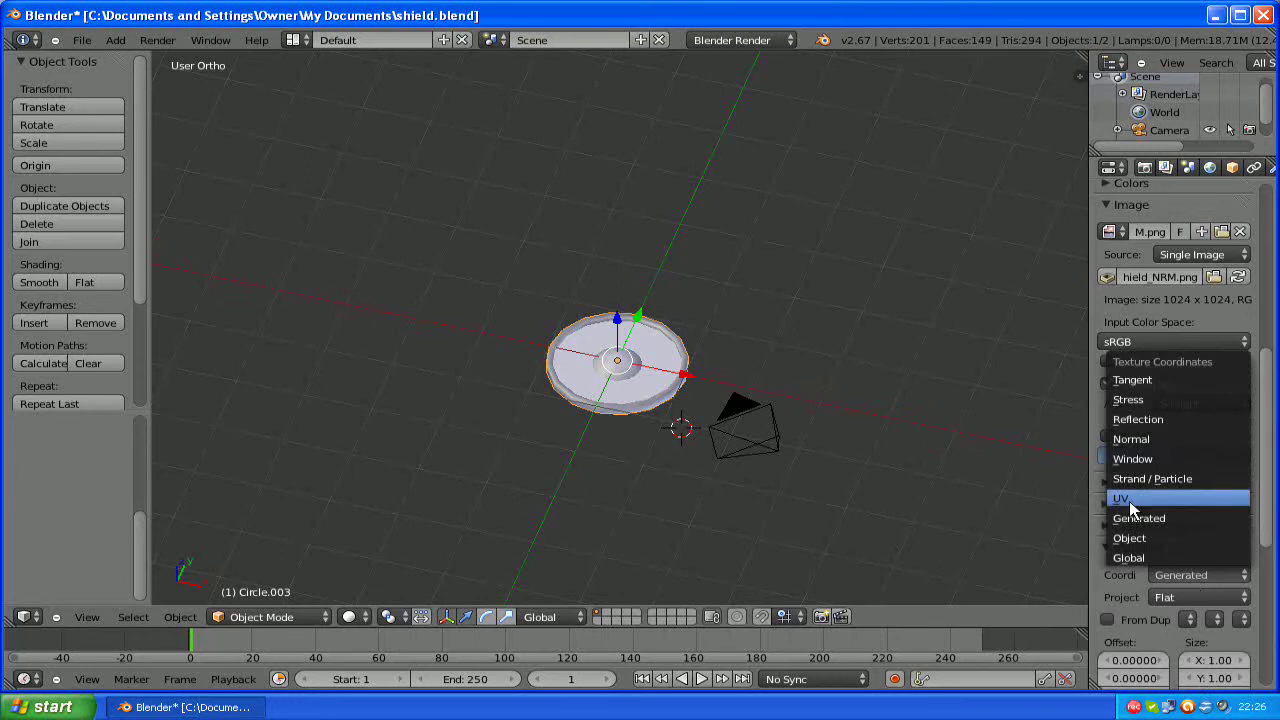
{"action": "left_click", "coordinate": [1197, 571]}
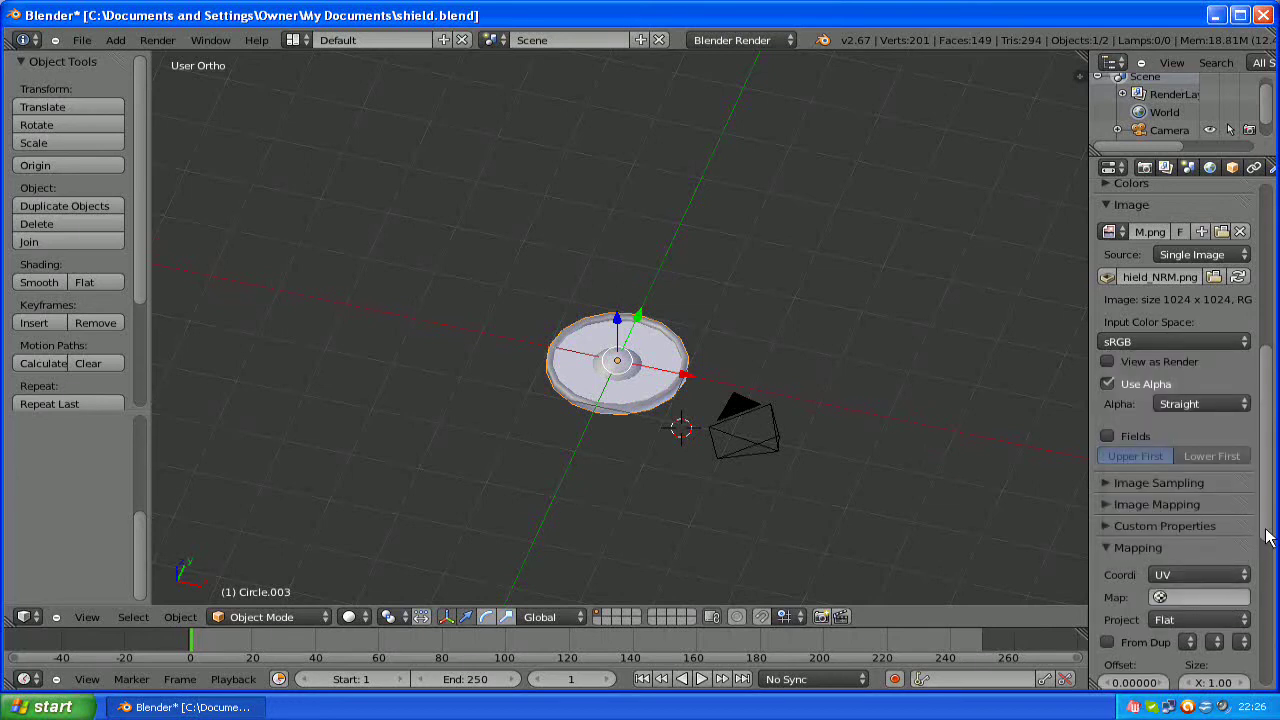
{"action": "left_click_drag", "start_coordinate": [1266, 565], "coordinate": [1268, 614]}
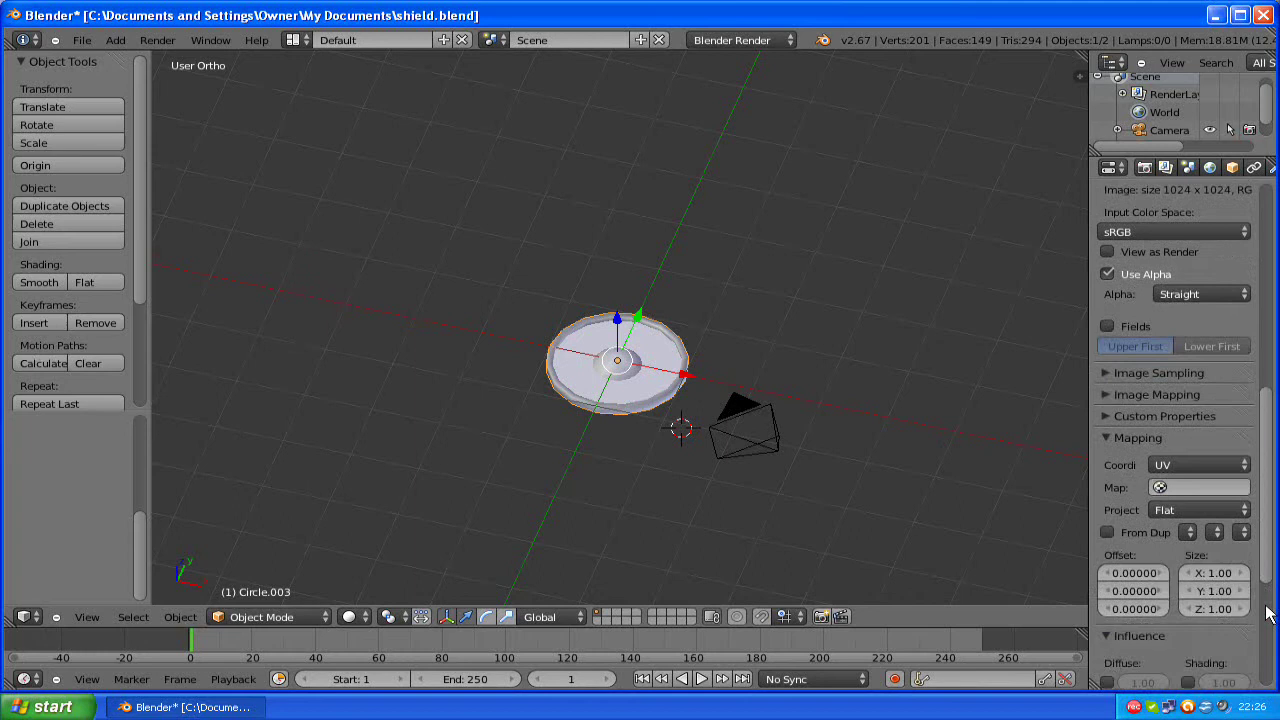
Step: Switch off Texture.002's diffuse colour influence and make it drive geometry normals at 1.000
{"action": "scroll", "coordinate": [1226, 591], "scroll_direction": "down", "scroll_amount": 5}
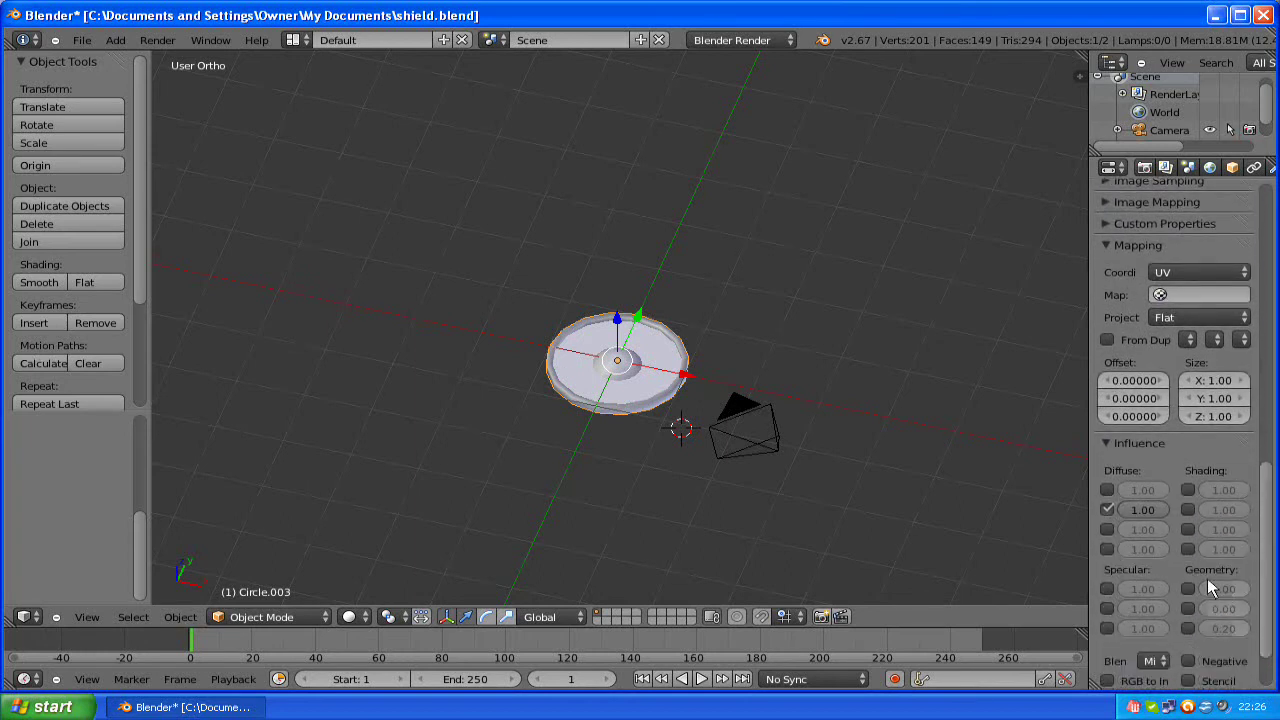
{"action": "left_click", "coordinate": [1107, 509]}
{"action": "left_click", "coordinate": [1108, 508]}
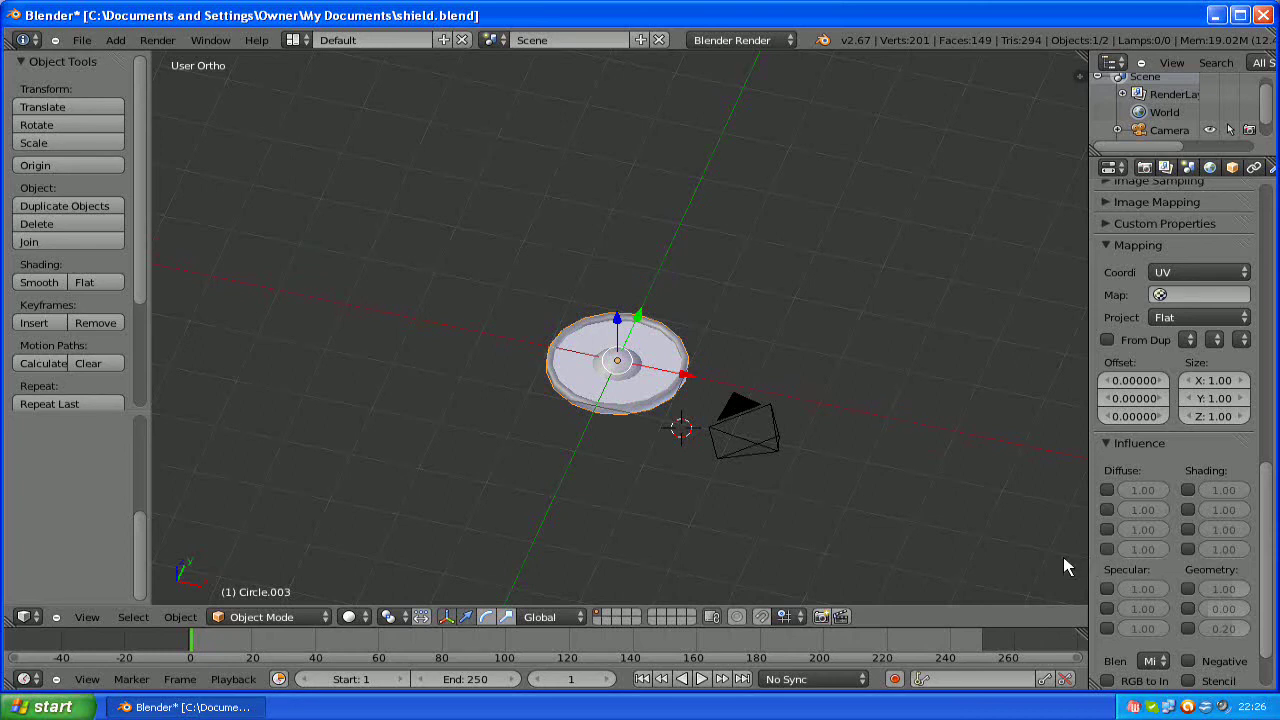
{"action": "left_click_drag", "start_coordinate": [1063, 557], "coordinate": [1055, 557]}
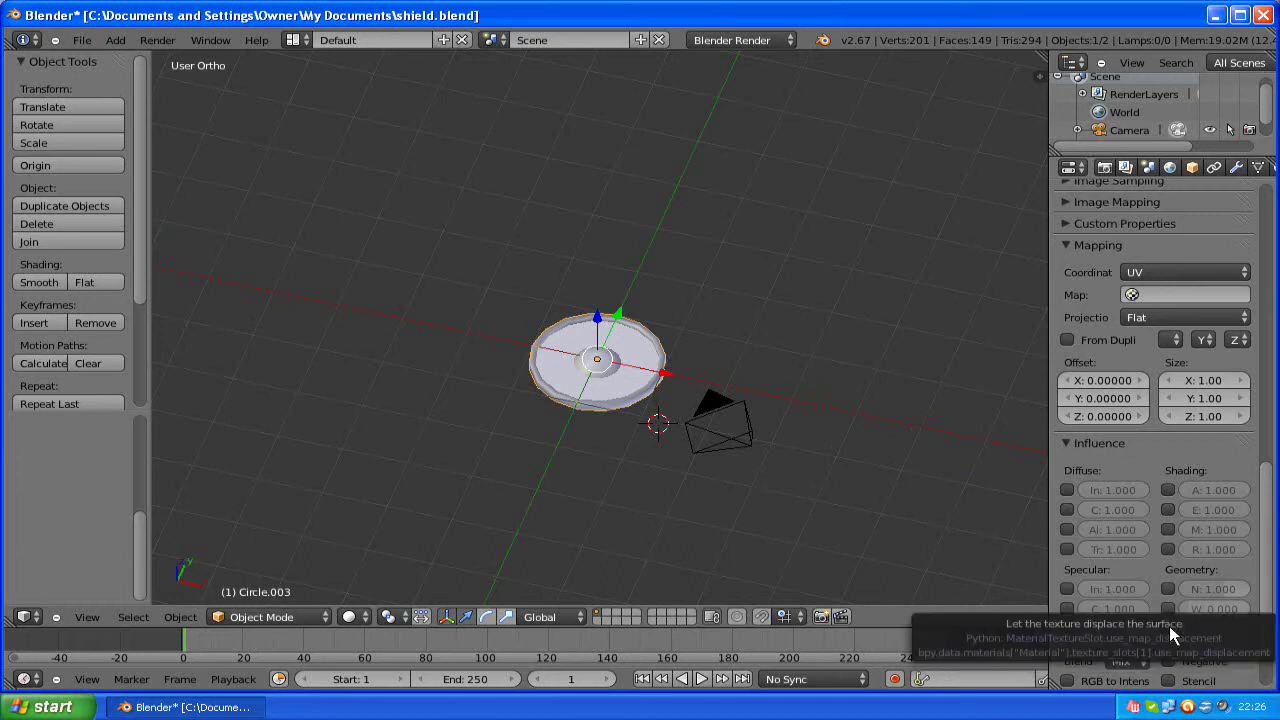
{"action": "left_click", "coordinate": [1167, 591]}
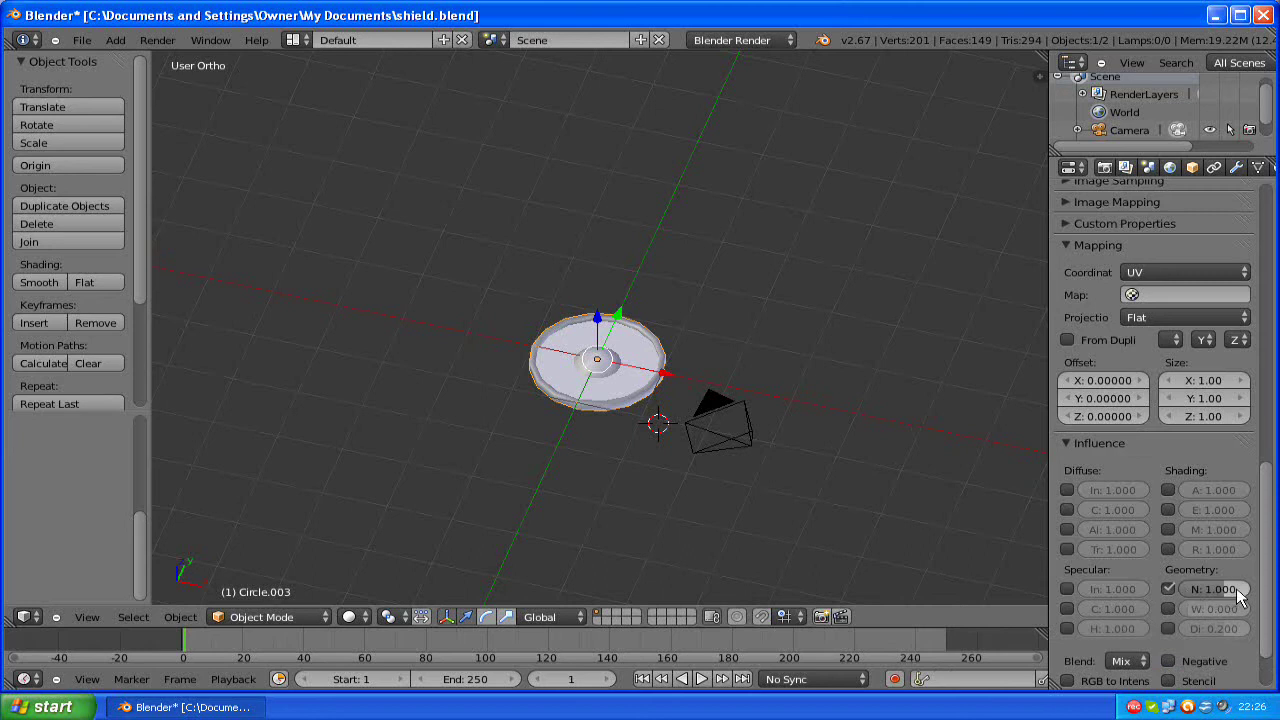
{"action": "scroll", "coordinate": [1150, 400], "scroll_direction": "up", "scroll_amount": 15}
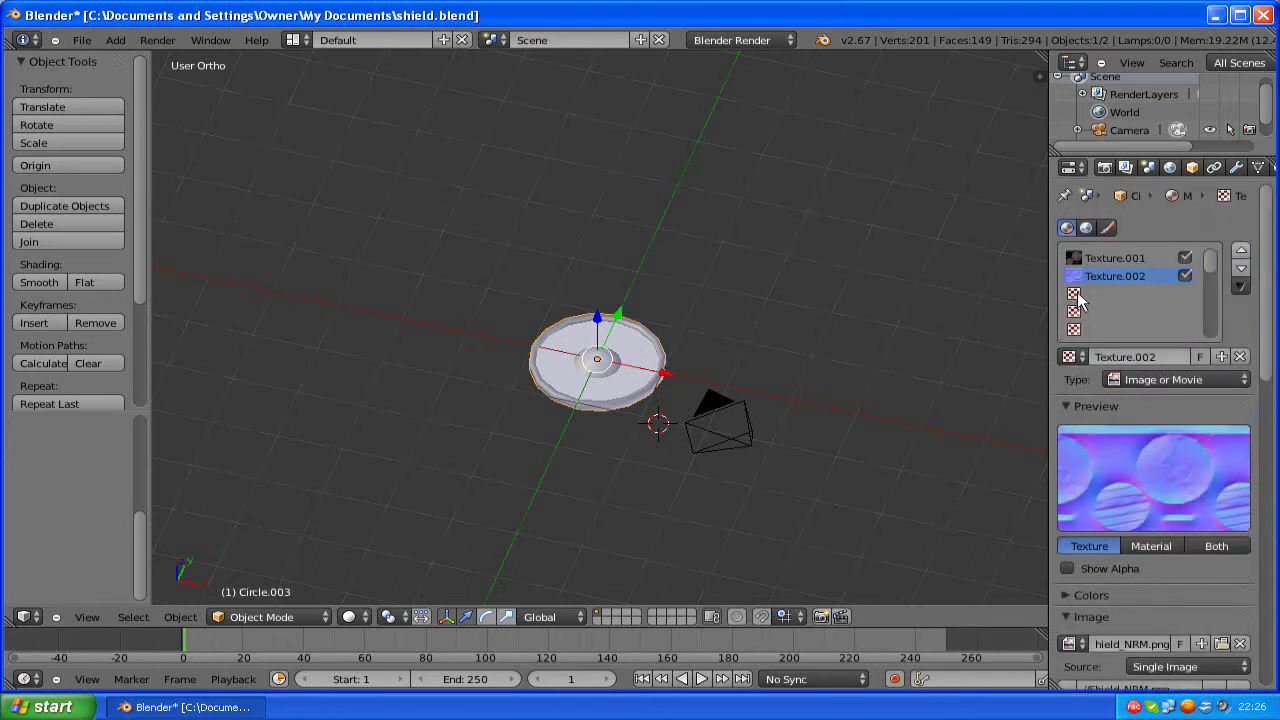
Step: Create Texture.003 in the third slot as an Image texture loaded from Shield_SPEC.png
{"action": "left_click", "coordinate": [1076, 295]}
{"action": "left_click", "coordinate": [1188, 357]}
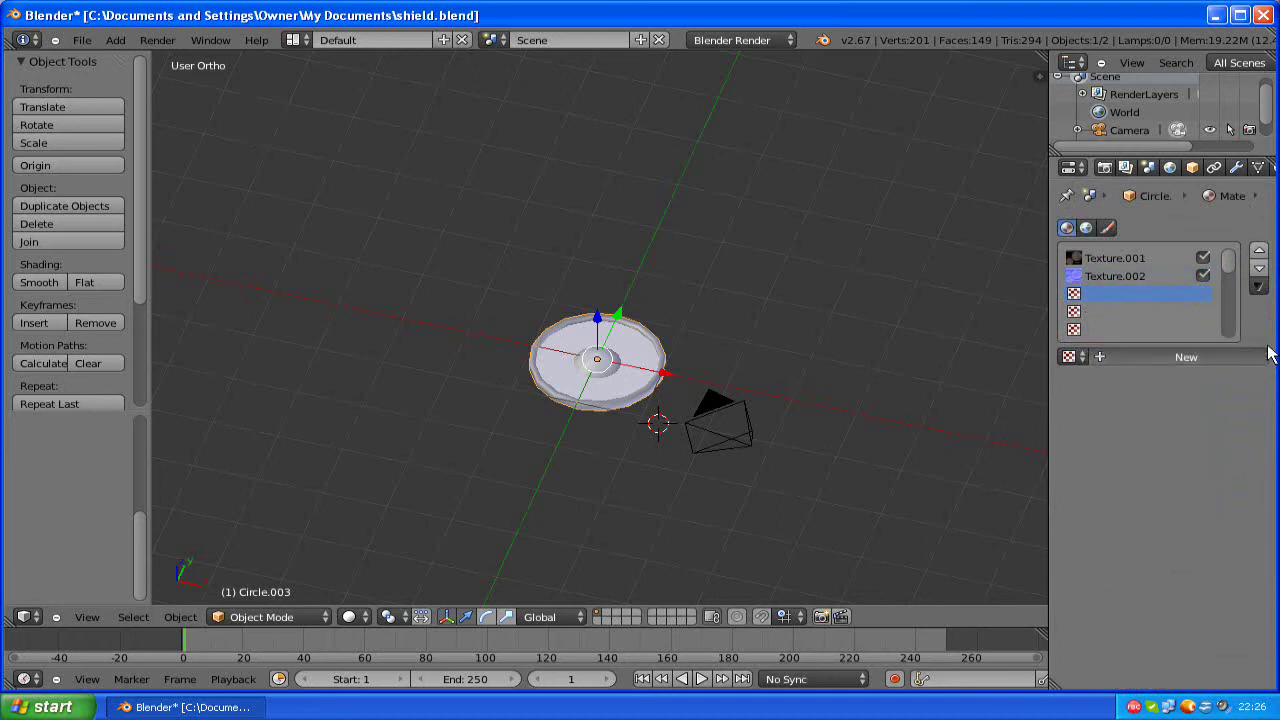
{"action": "scroll", "coordinate": [1273, 357], "scroll_direction": "down", "scroll_amount": 3}
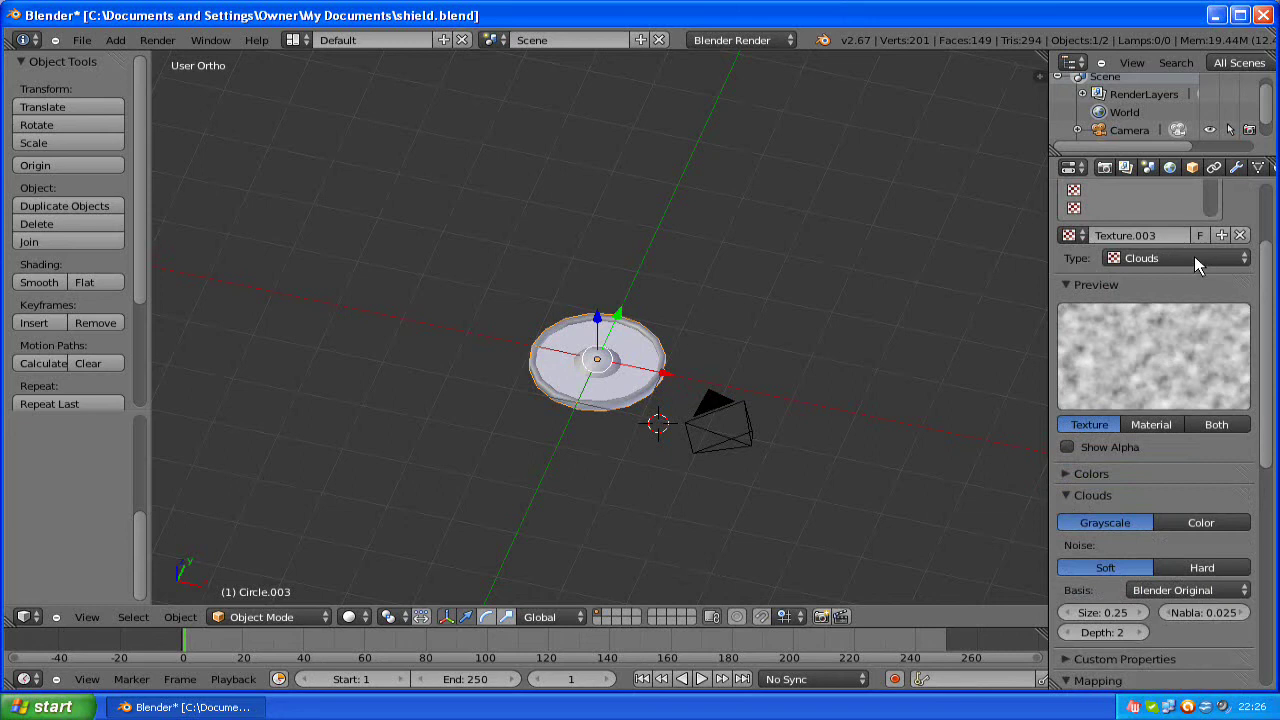
{"action": "left_click", "coordinate": [1194, 256]}
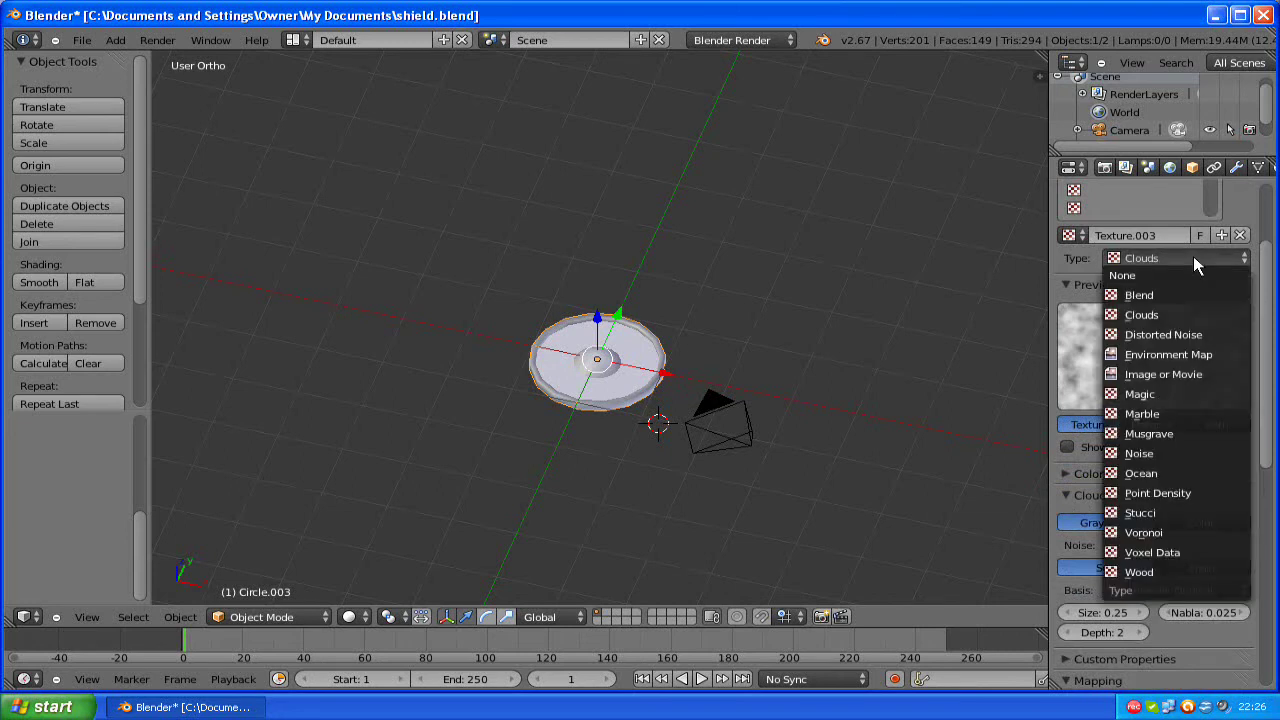
{"action": "left_click", "coordinate": [1174, 374]}
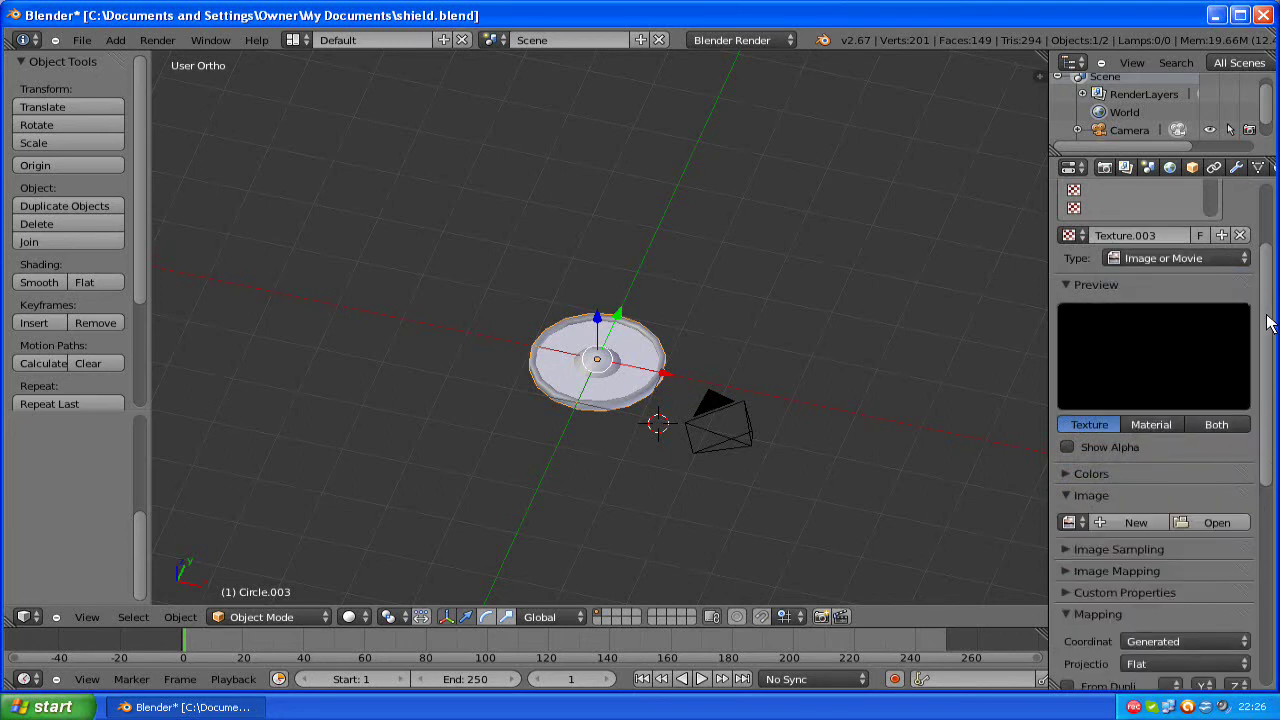
{"action": "left_click", "coordinate": [1199, 522]}
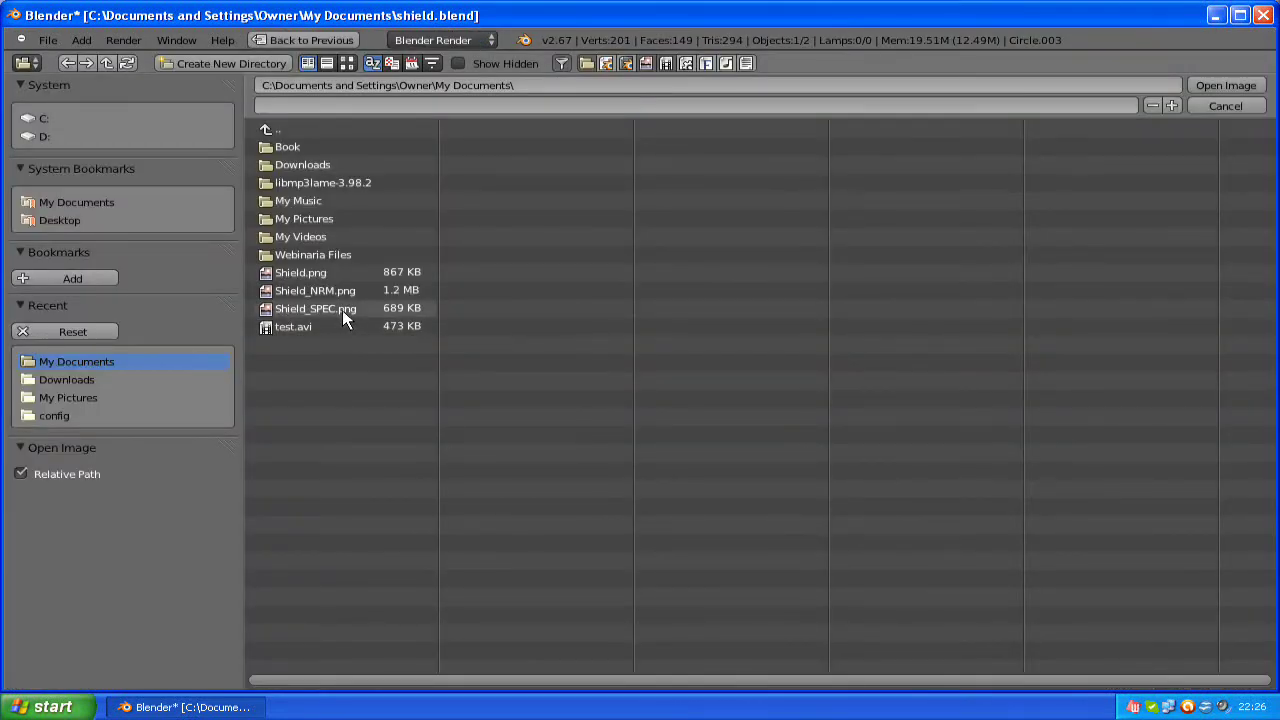
{"action": "left_click", "coordinate": [344, 311]}
{"action": "double_click", "coordinate": [366, 309]}
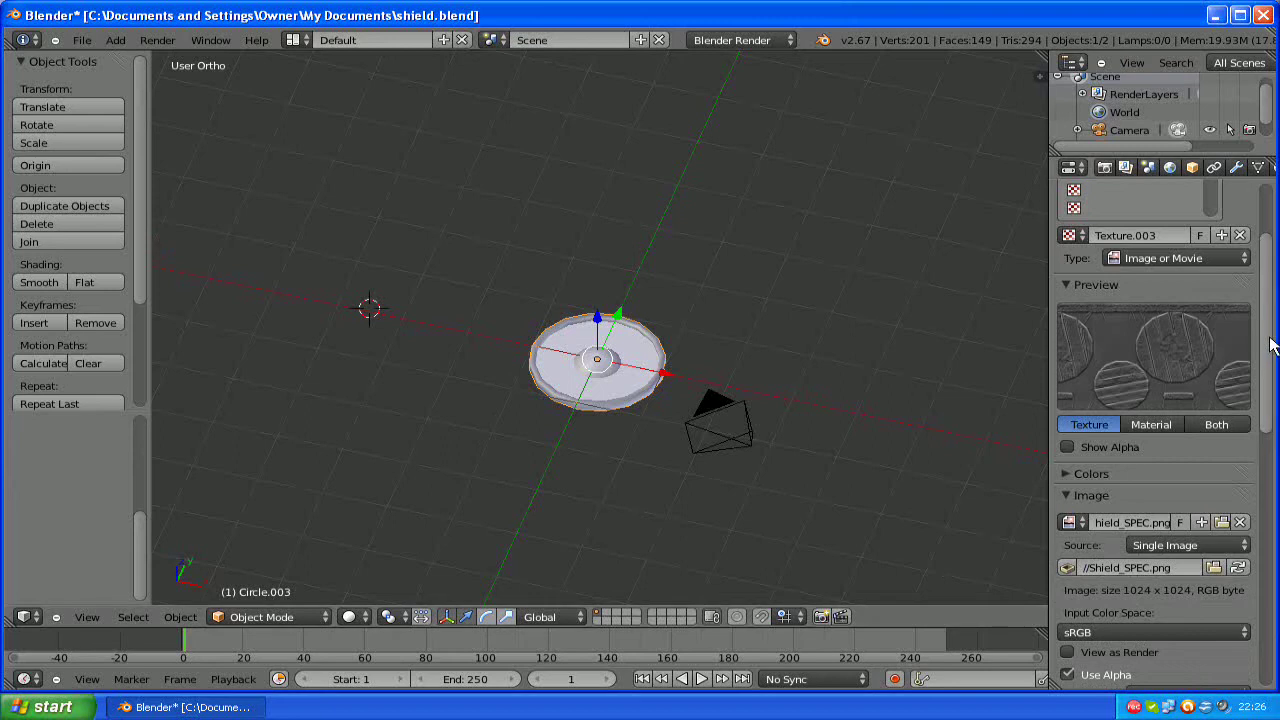
{"action": "left_click_drag", "start_coordinate": [1270, 332], "coordinate": [1272, 420]}
Step: Set Texture.003's mapping coordinates to UV
{"action": "scroll", "coordinate": [1207, 441], "scroll_direction": "down", "scroll_amount": 6}
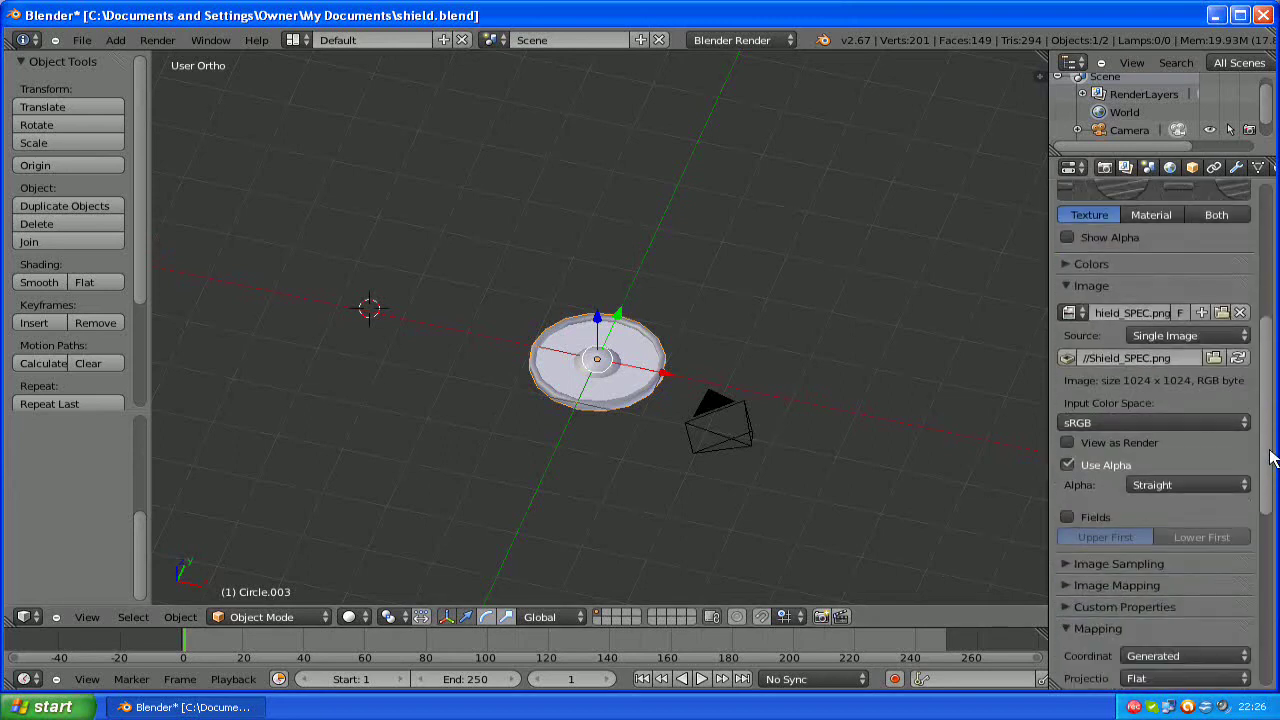
{"action": "scroll", "coordinate": [1207, 446], "scroll_direction": "up", "scroll_amount": 3}
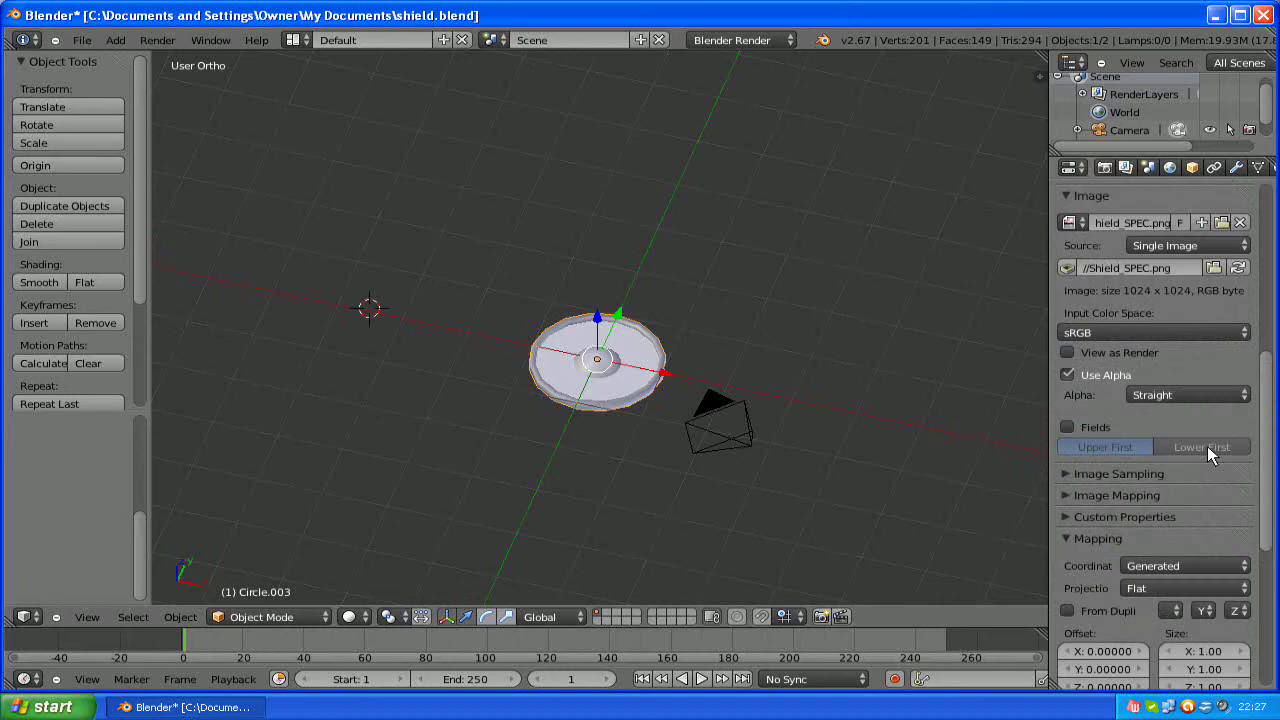
{"action": "left_click", "coordinate": [1245, 452]}
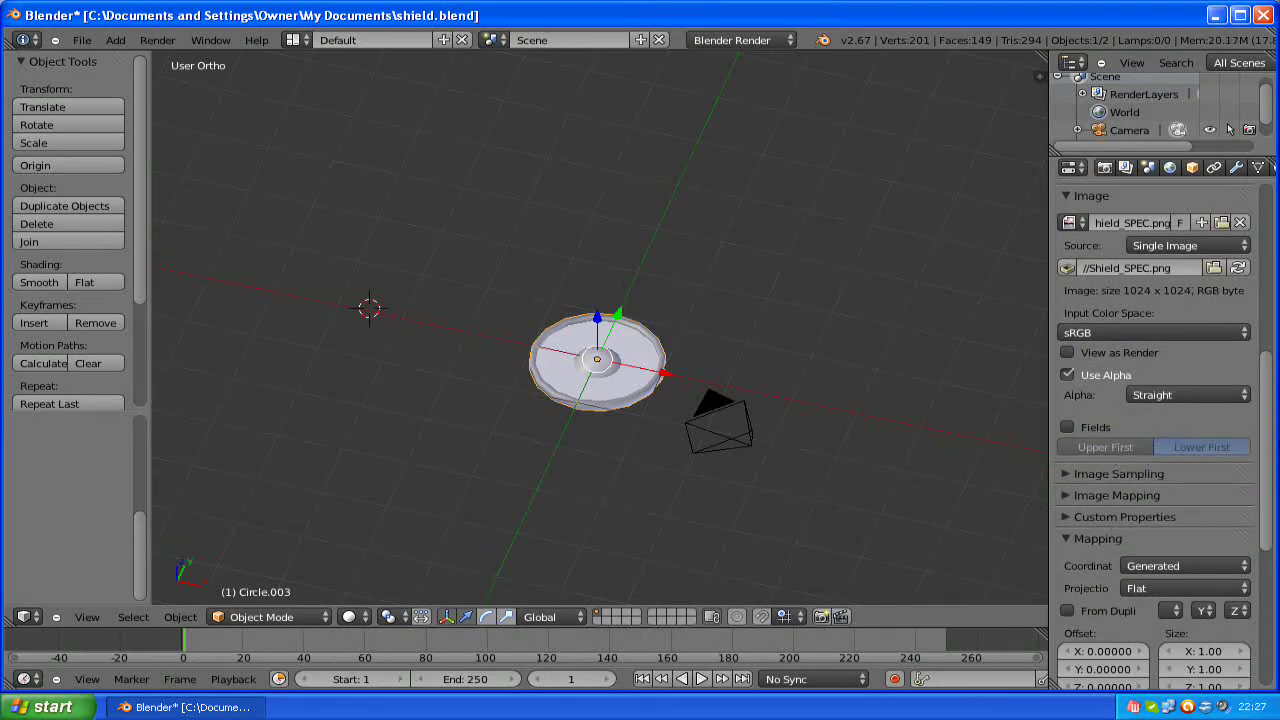
{"action": "left_click", "coordinate": [1140, 447]}
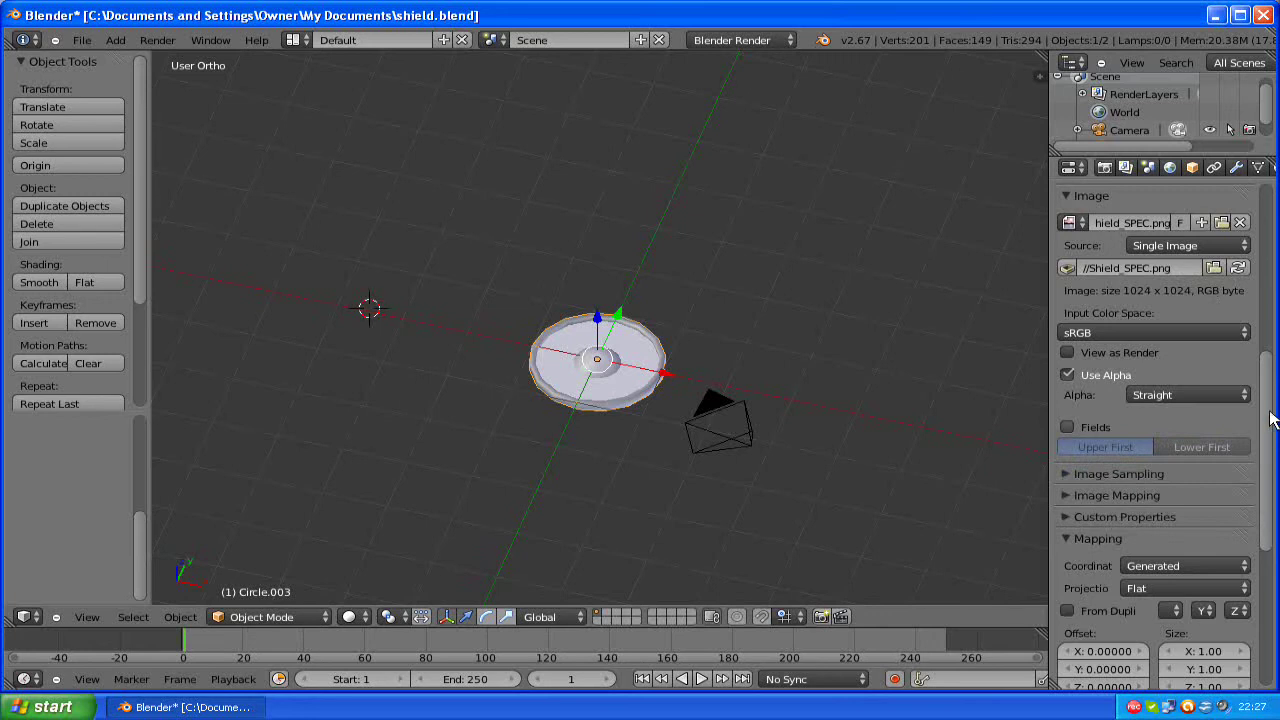
{"action": "left_click", "coordinate": [1211, 564]}
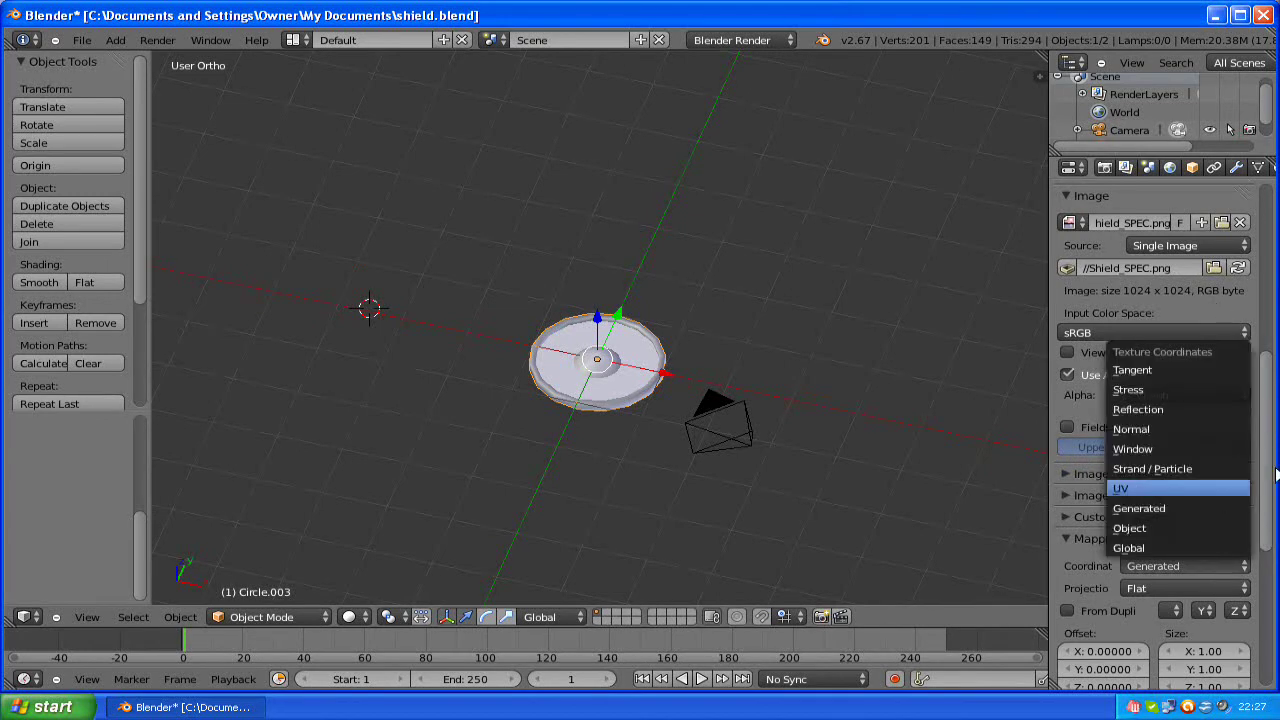
{"action": "key", "text": "Return"}
Step: Make Texture.003 control specular intensity instead of diffuse colour
{"action": "left_click_drag", "start_coordinate": [1266, 478], "coordinate": [1273, 614]}
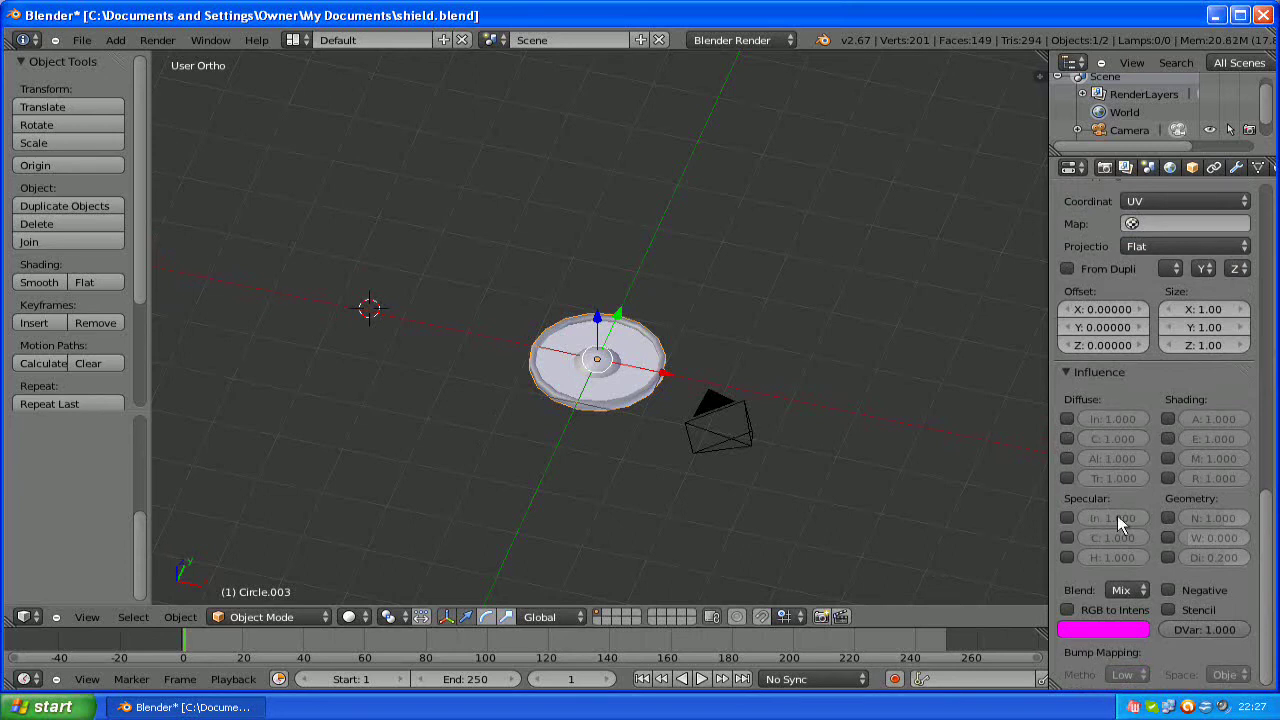
{"action": "left_click", "coordinate": [1066, 517]}
{"action": "left_click_drag", "start_coordinate": [1268, 543], "coordinate": [1260, 284]}
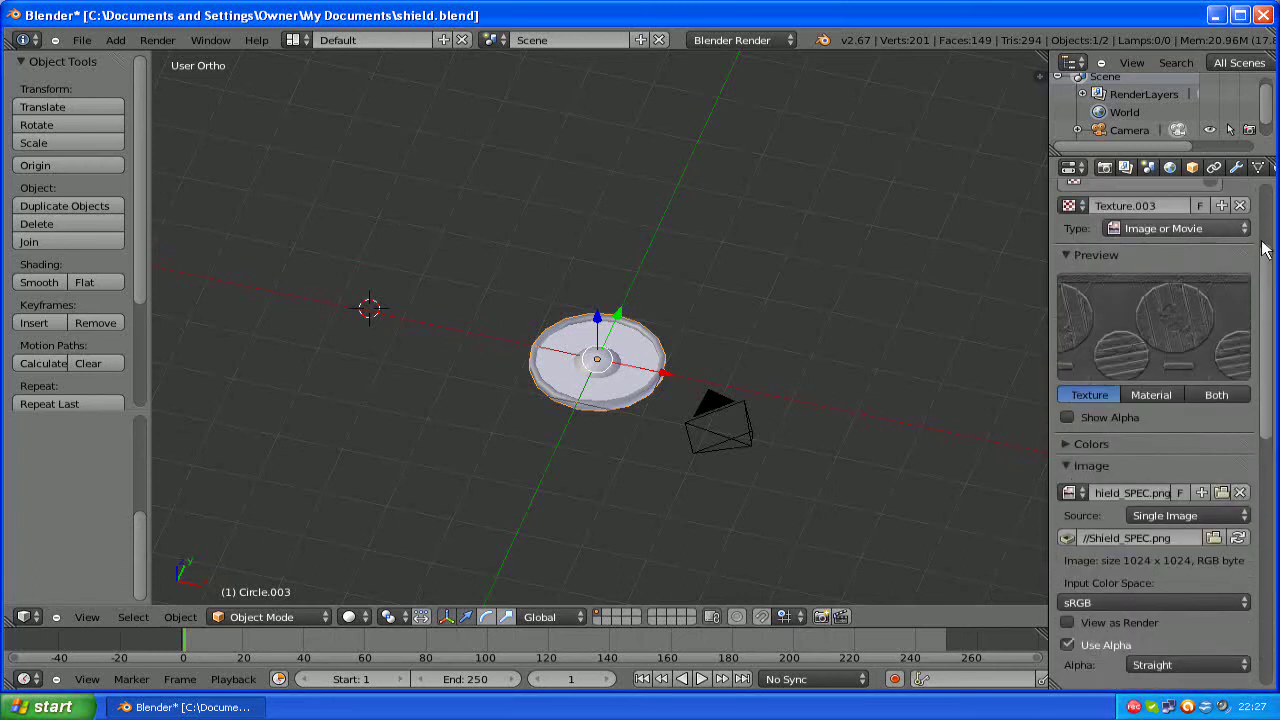
{"action": "scroll", "coordinate": [1262, 197], "scroll_direction": "up", "scroll_amount": 2}
Step: Reselect Texture.002 to review its influence settings, widen the 3D viewport, and open the Add menu
{"action": "scroll", "coordinate": [1240, 200], "scroll_direction": "up", "scroll_amount": 2}
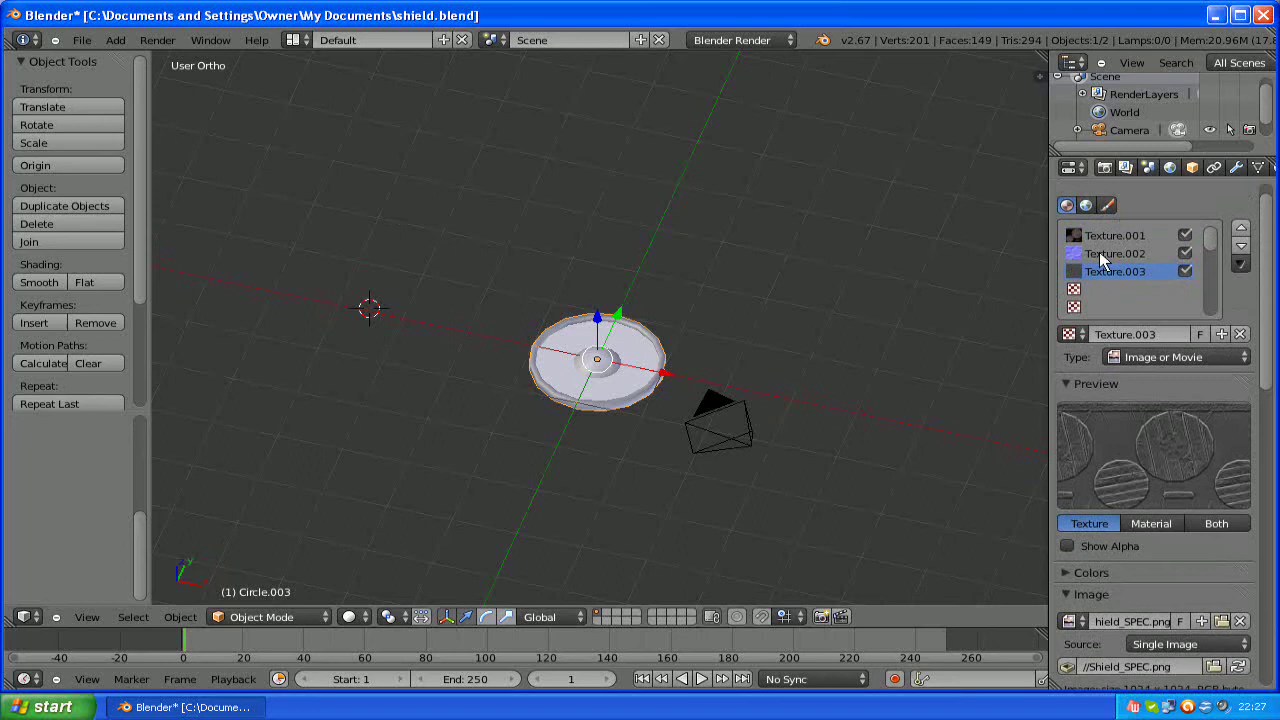
{"action": "left_click", "coordinate": [1115, 253]}
{"action": "left_click_drag", "start_coordinate": [1268, 313], "coordinate": [1274, 600]}
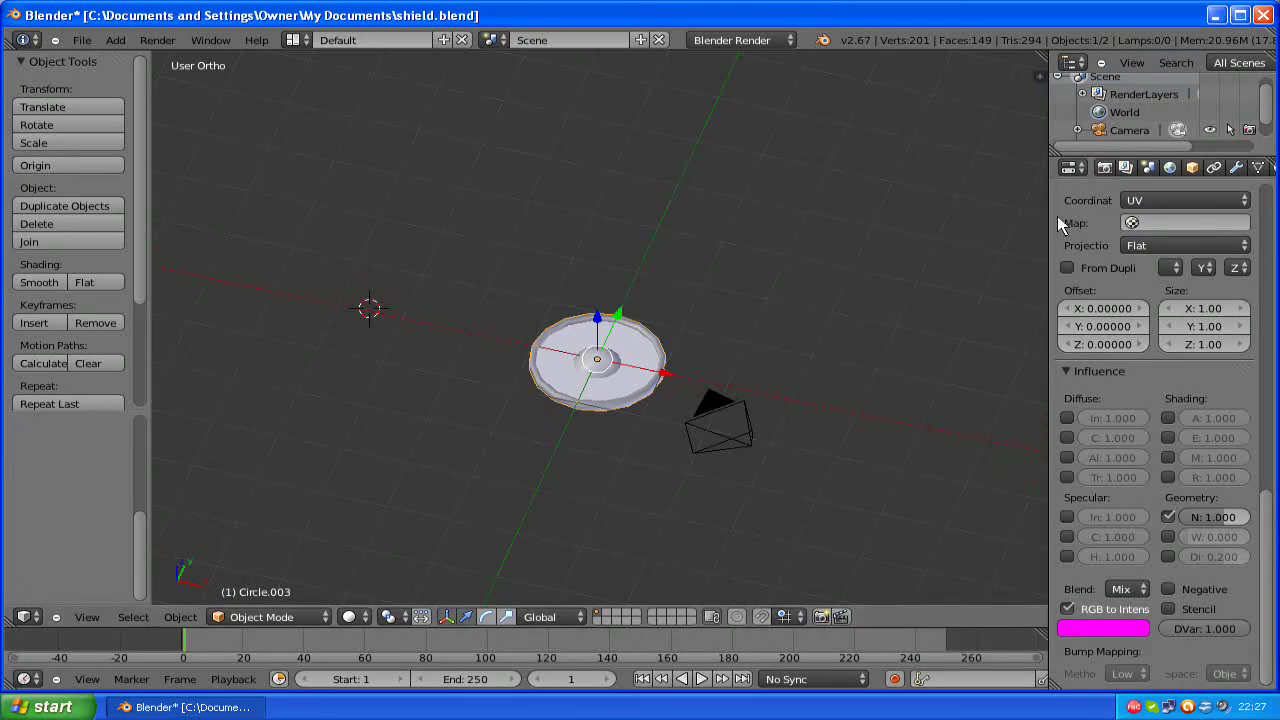
{"action": "left_click_drag", "start_coordinate": [1050, 216], "coordinate": [1070, 216]}
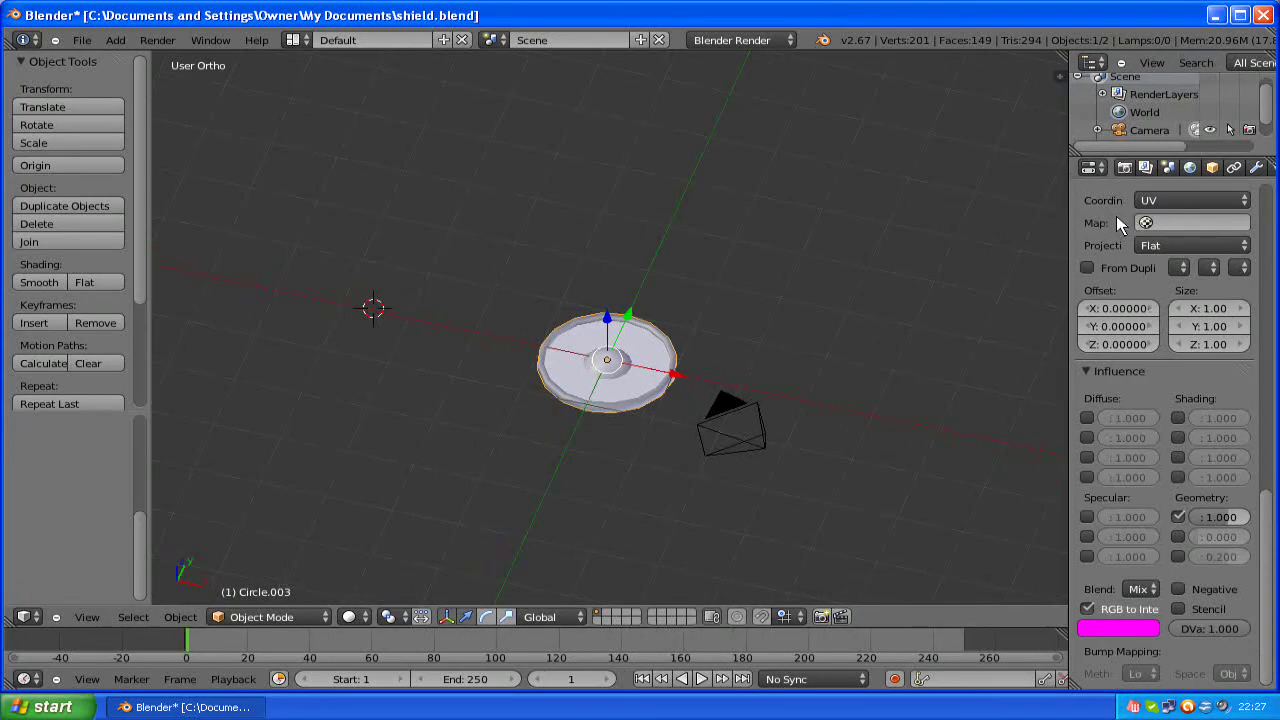
{"action": "left_click", "coordinate": [116, 39]}
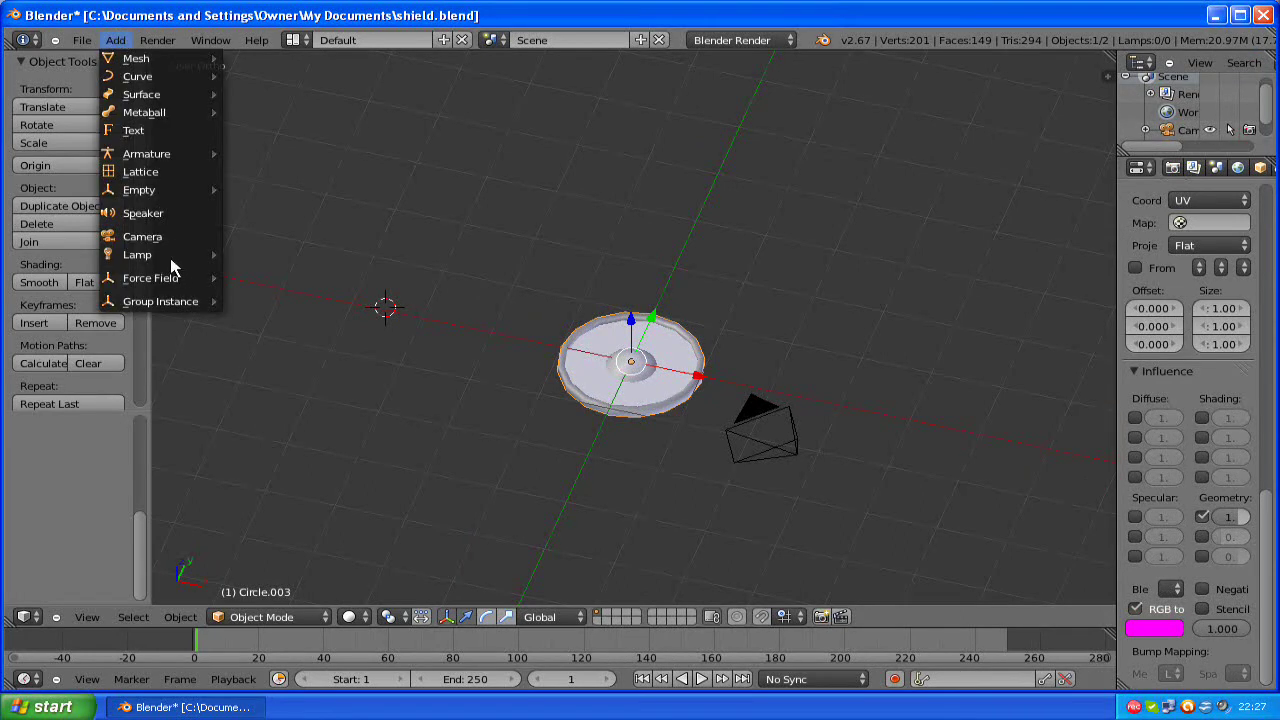
Step: Add a Hemi lamp at the origin, raise it along Z above the shield, and render
{"action": "mouse_move", "coordinate": [162, 250]}
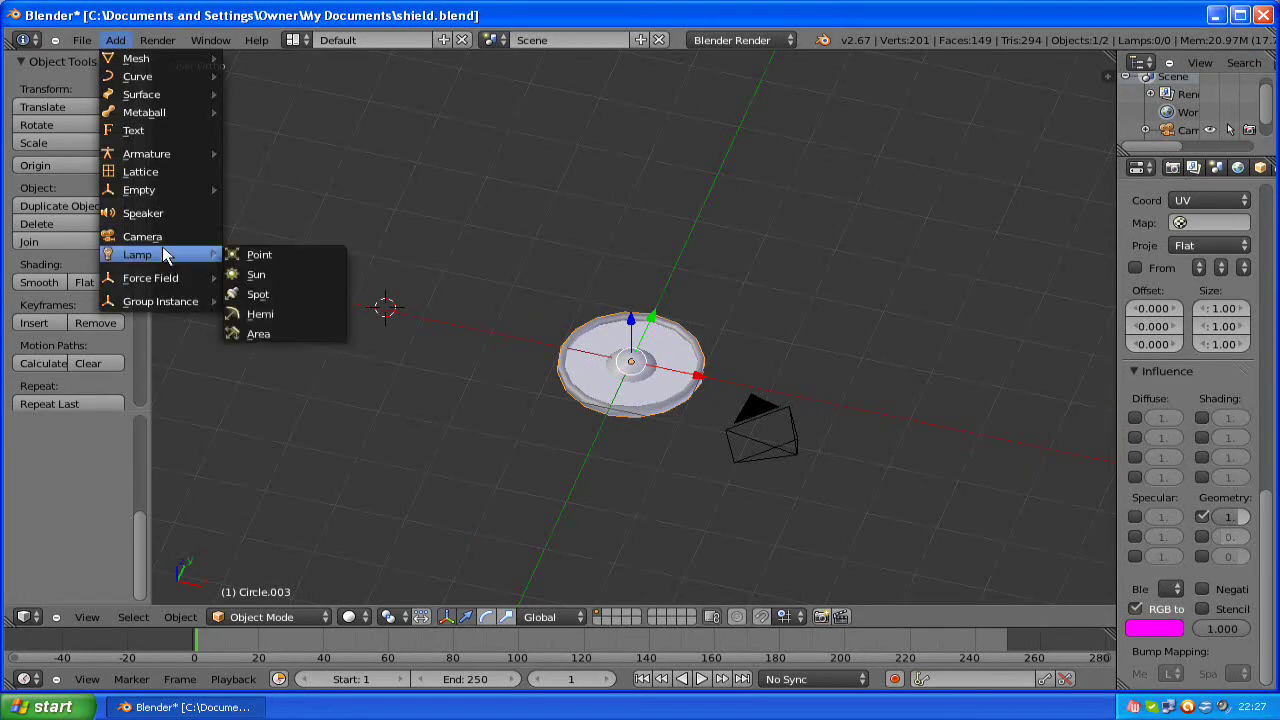
{"action": "left_click", "coordinate": [258, 313]}
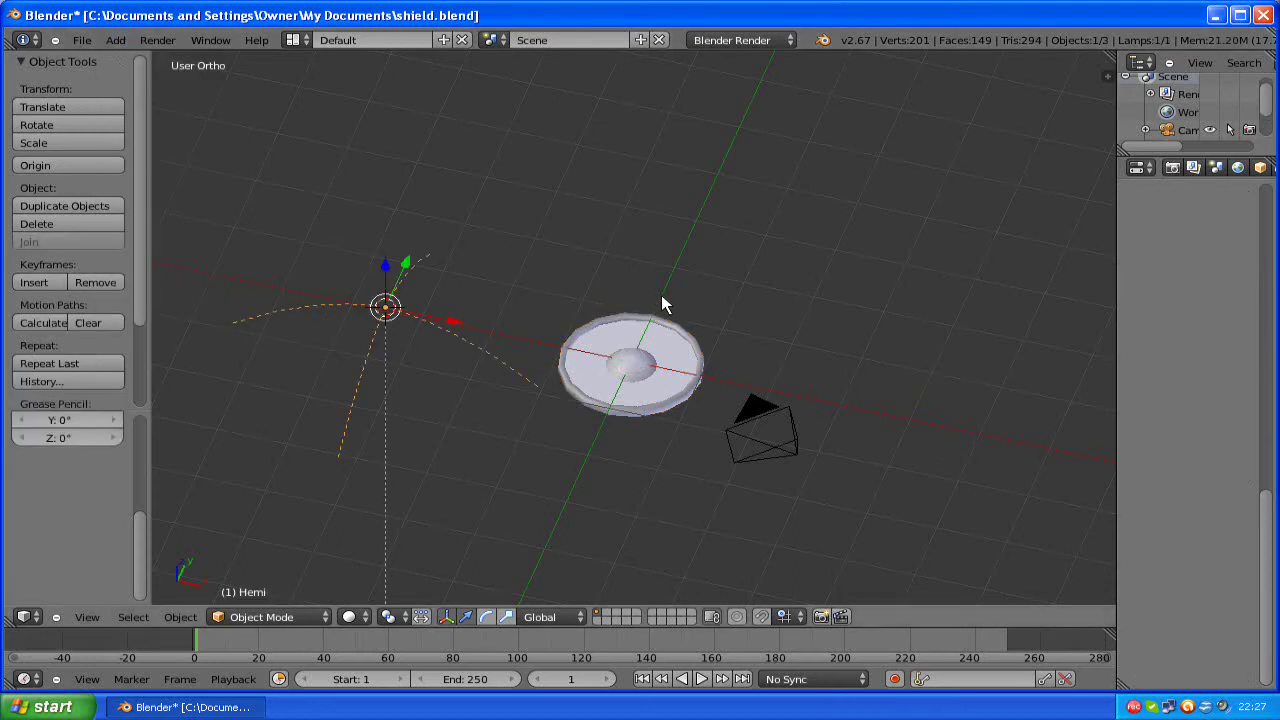
{"action": "key", "text": "alt+g"}
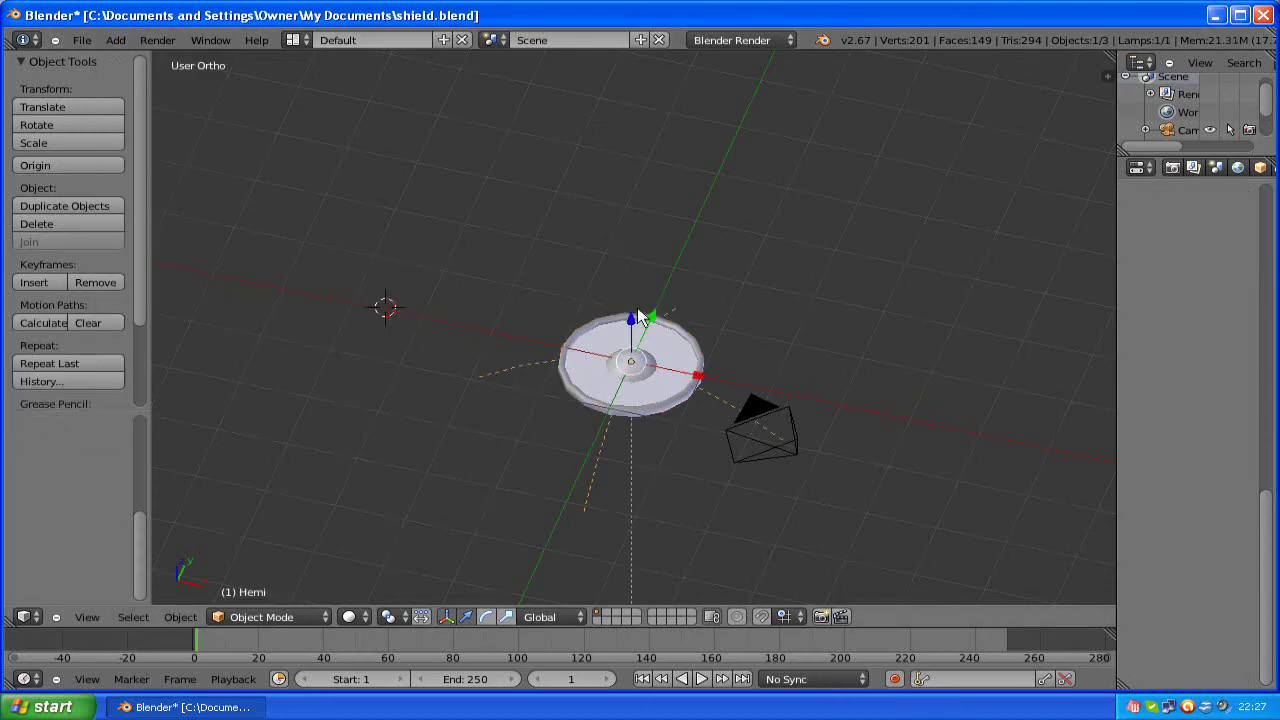
{"action": "key", "text": "g"}
{"action": "key", "text": "z"}
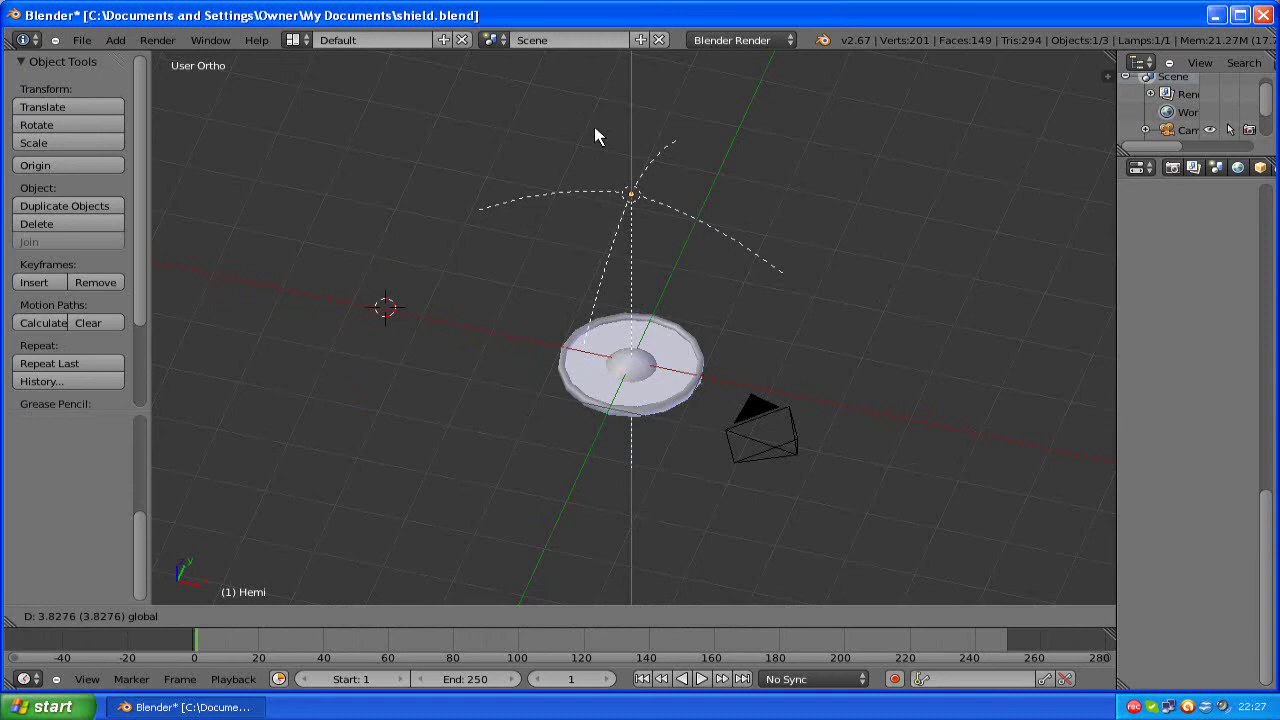
{"action": "left_click", "coordinate": [777, 293]}
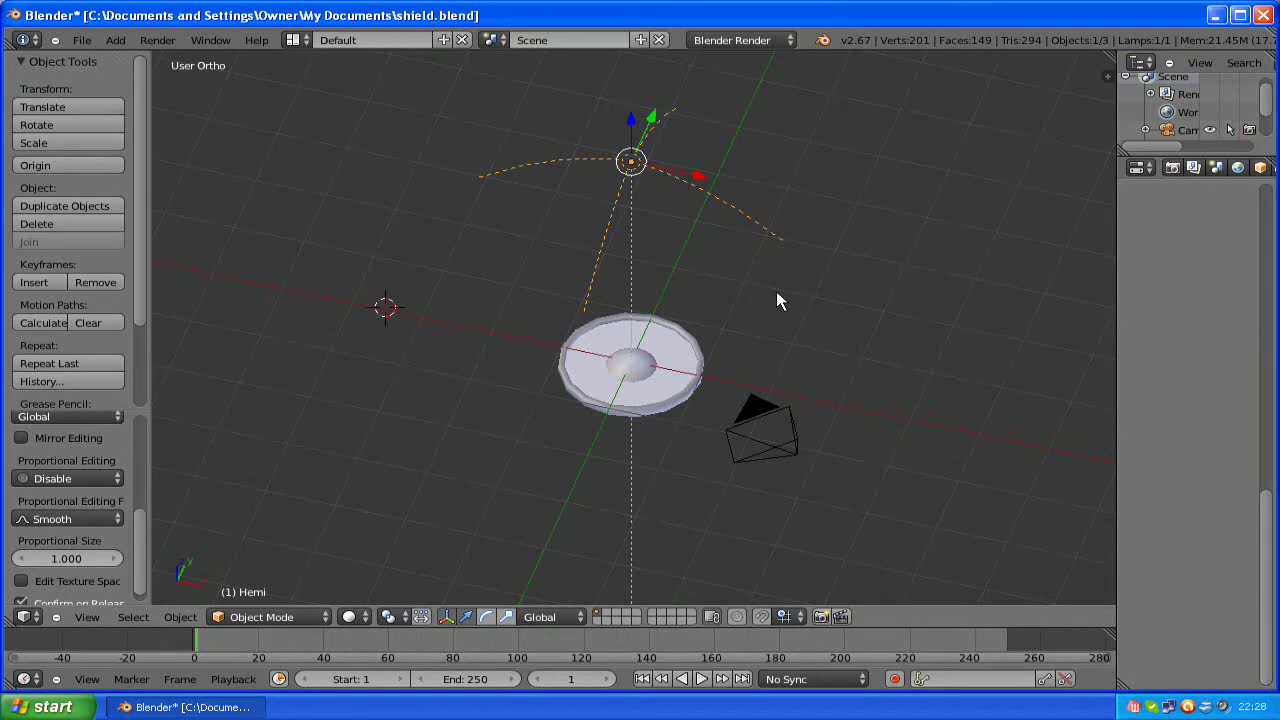
{"action": "key", "text": "F12"}
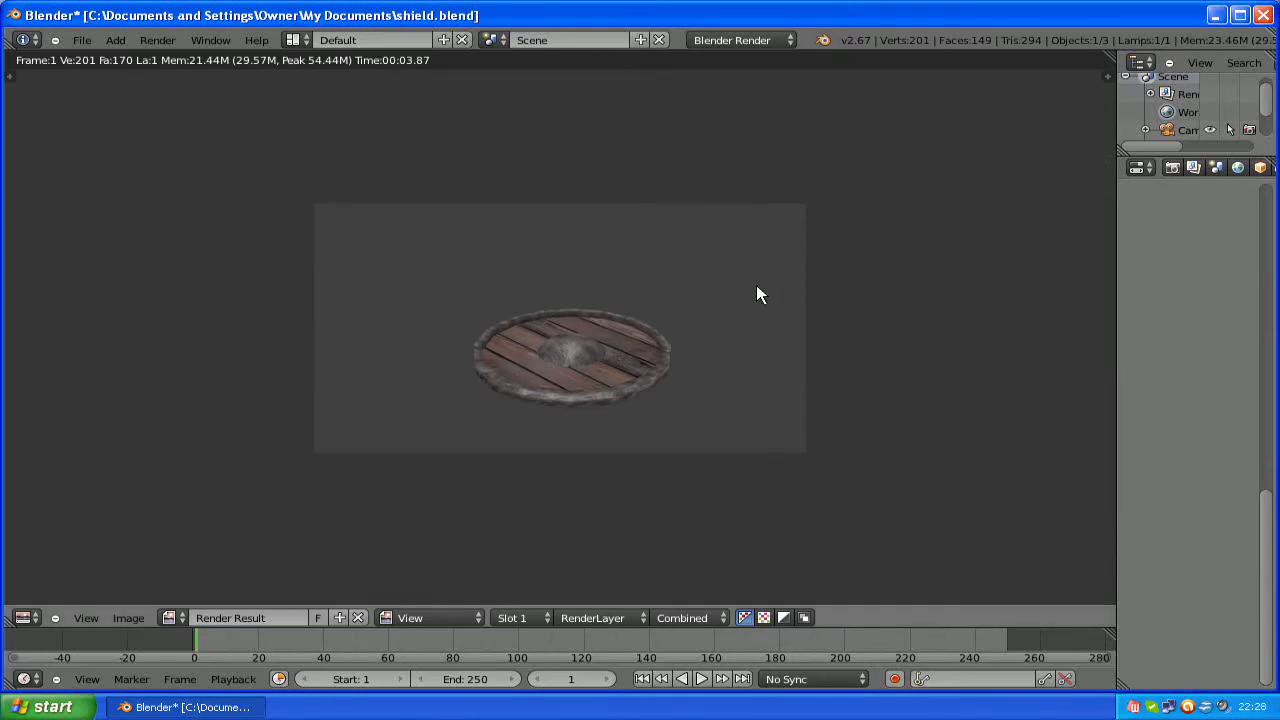
Step: Zoom in and out of the render result to inspect the textured shield
{"action": "scroll", "coordinate": [733, 345], "scroll_direction": "up", "scroll_amount": 4}
{"action": "scroll", "coordinate": [725, 401], "scroll_direction": "down", "scroll_amount": 2}
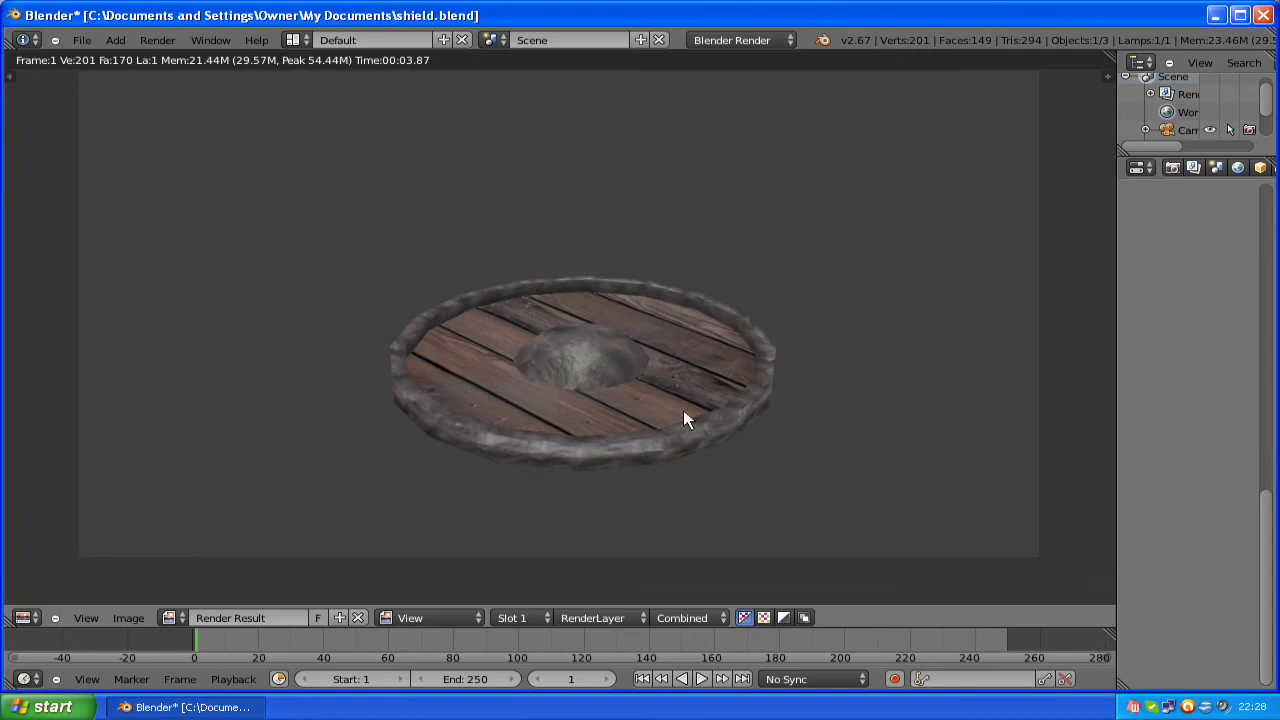
Step: Return to the 3D scene and delete the Hemi lamp
{"action": "key", "text": "Escape"}
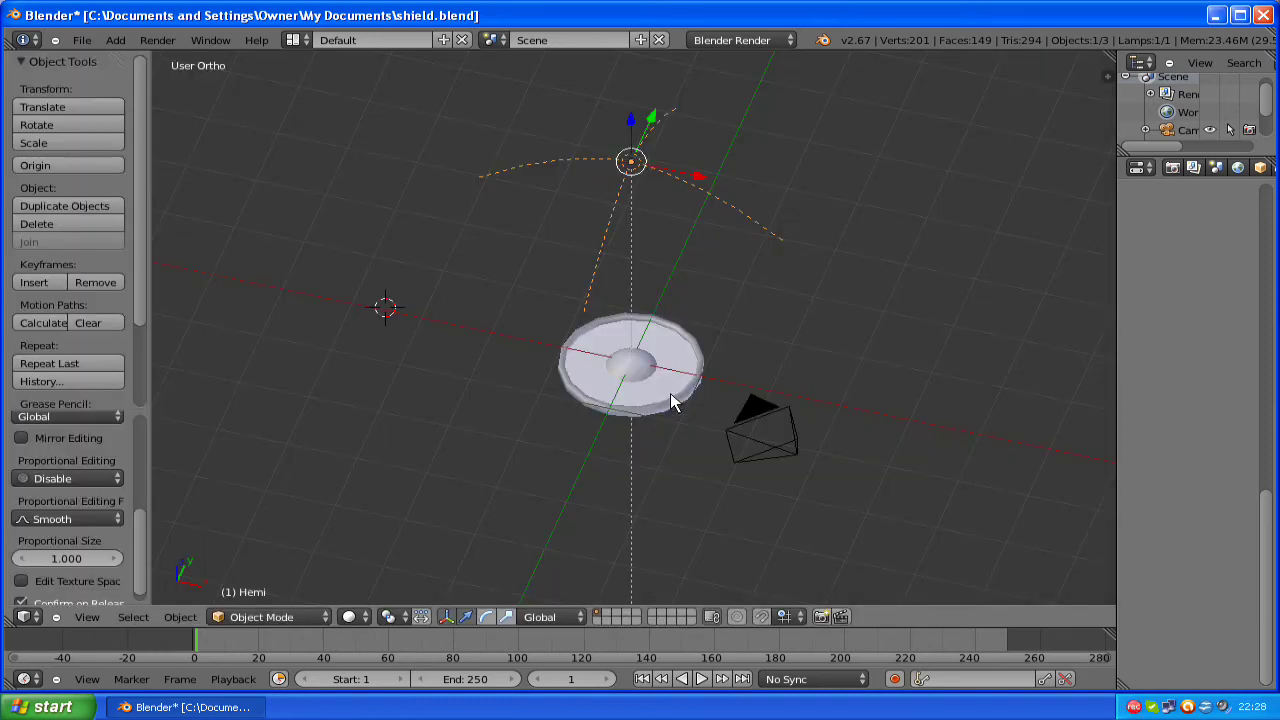
{"action": "right_click", "coordinate": [672, 367]}
{"action": "key", "text": "g"}
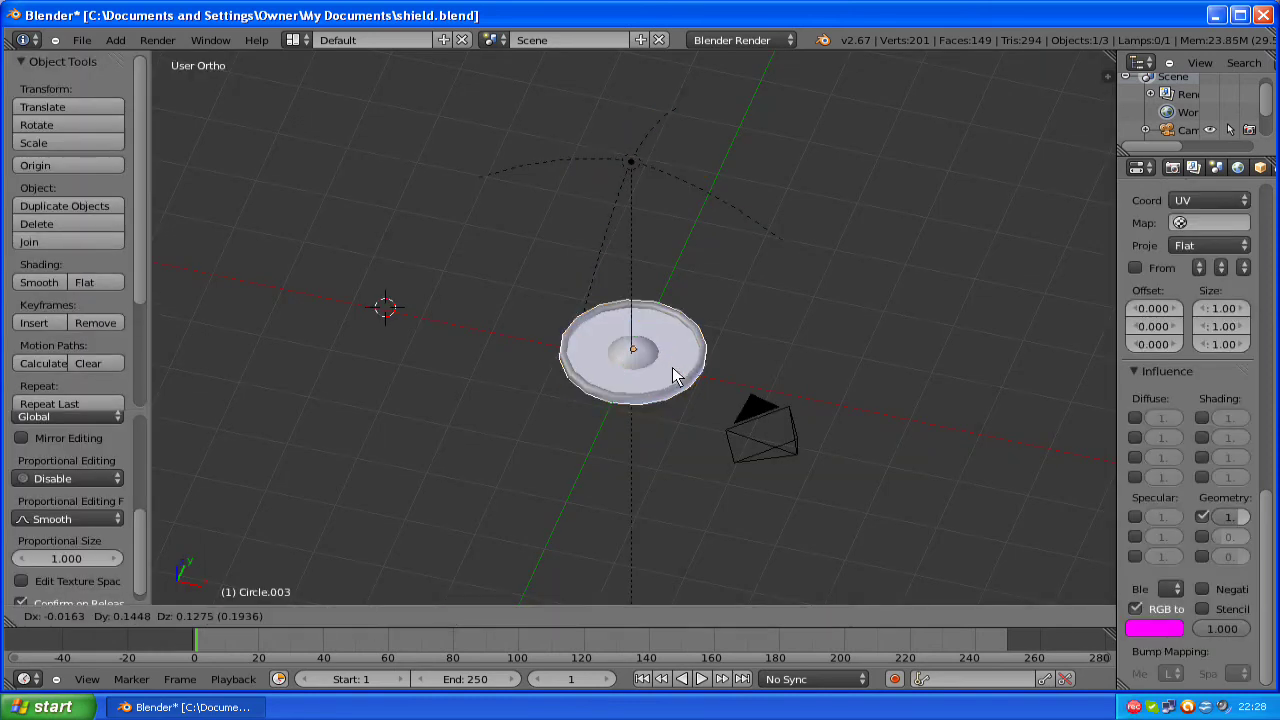
{"action": "right_click", "coordinate": [617, 163]}
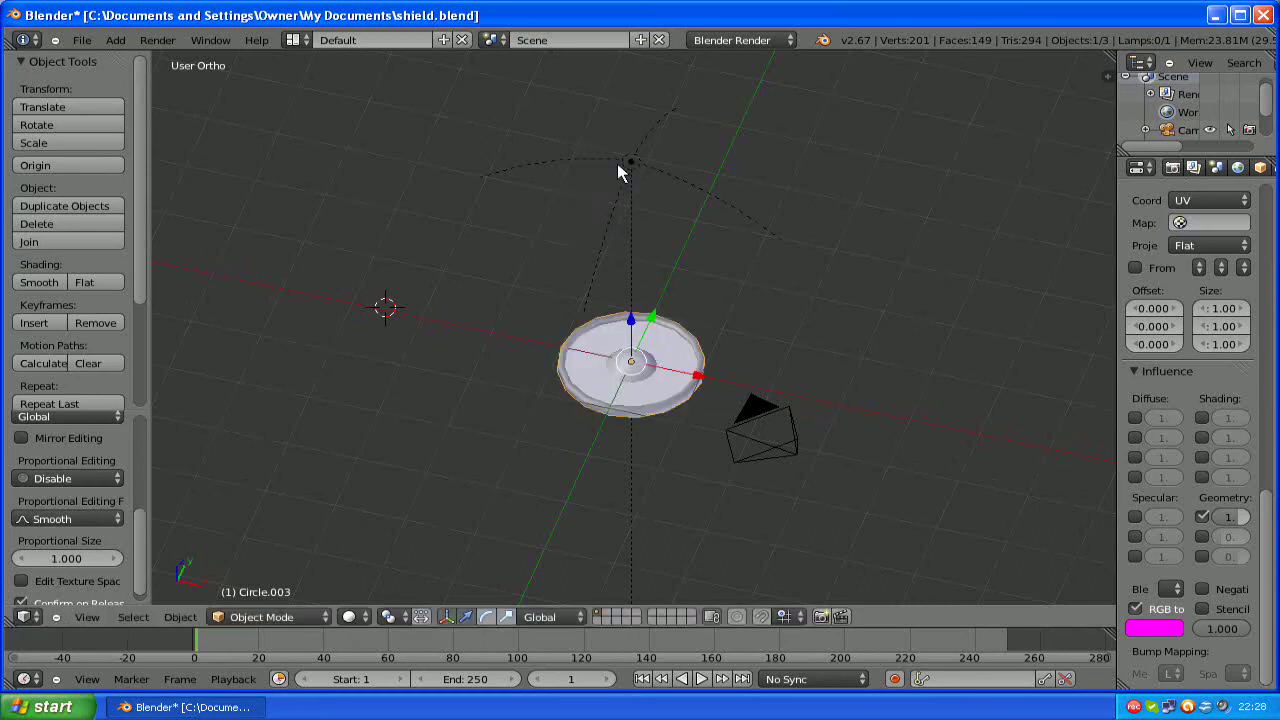
{"action": "right_click", "coordinate": [637, 175]}
{"action": "key", "text": "x"}
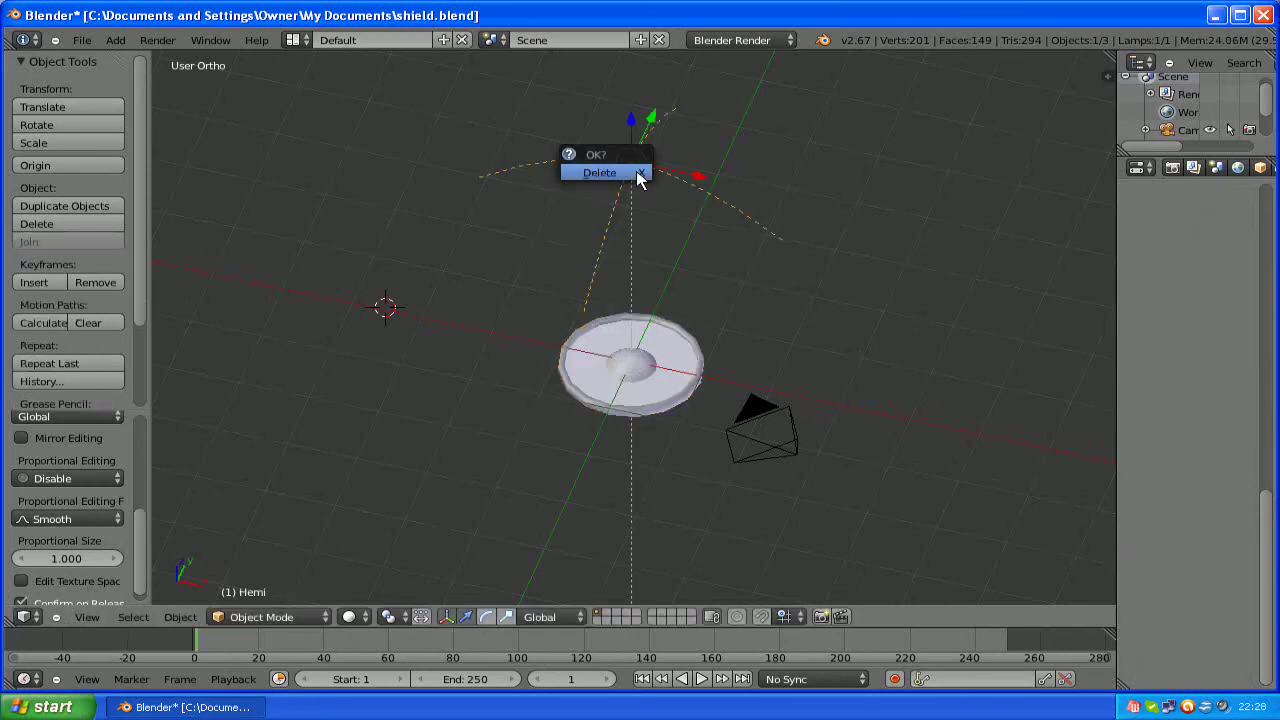
{"action": "key", "text": "Return"}
Step: Add a Point lamp at the origin and raise it above the shield
{"action": "left_click", "coordinate": [116, 39]}
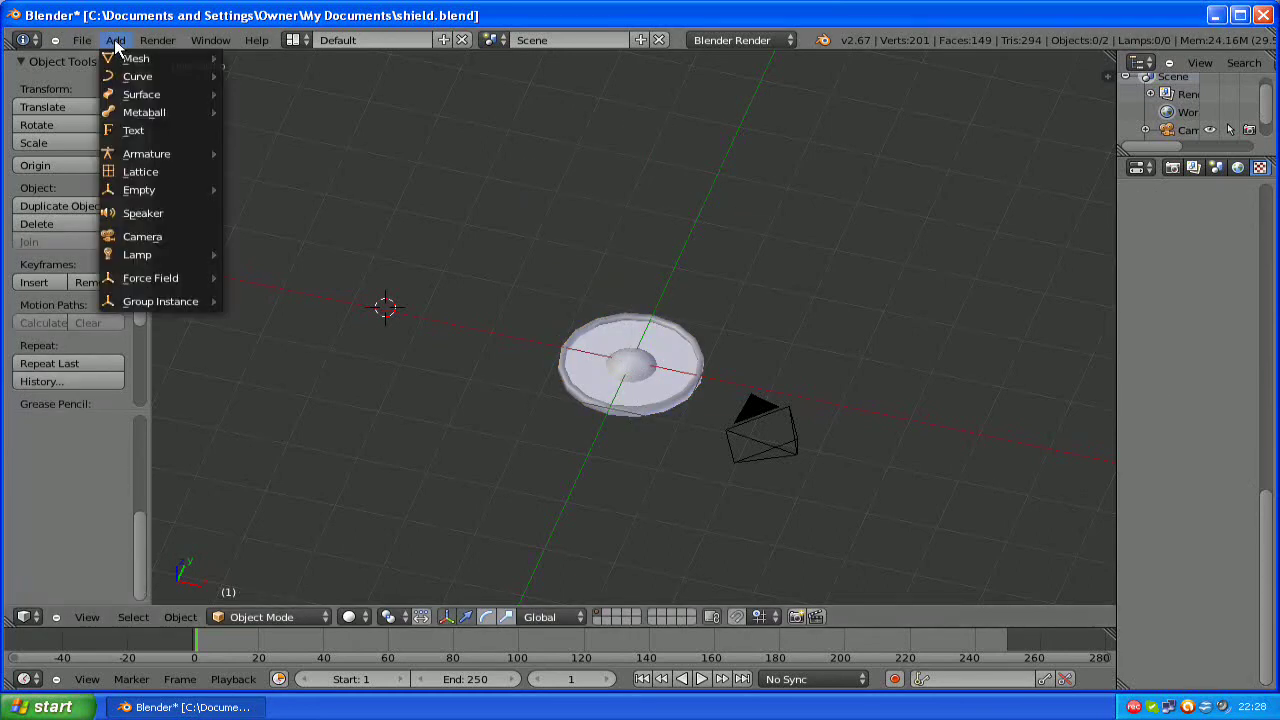
{"action": "mouse_move", "coordinate": [204, 258]}
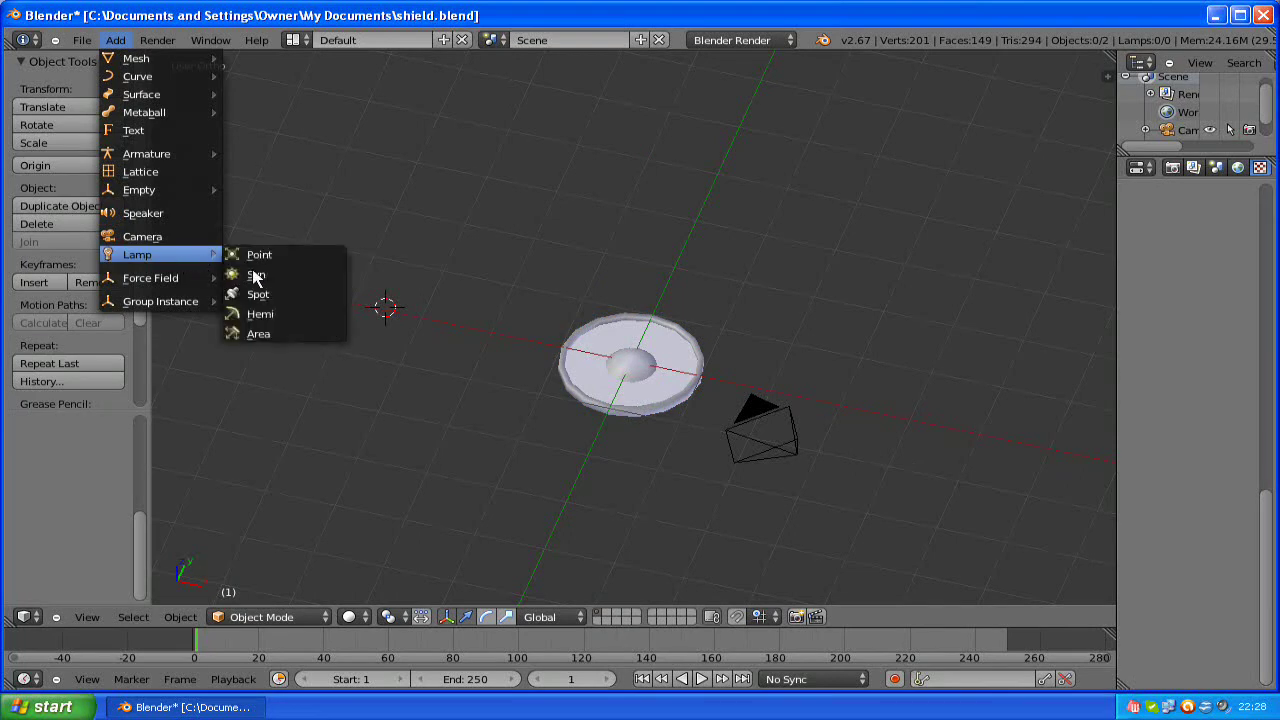
{"action": "key", "text": "Return"}
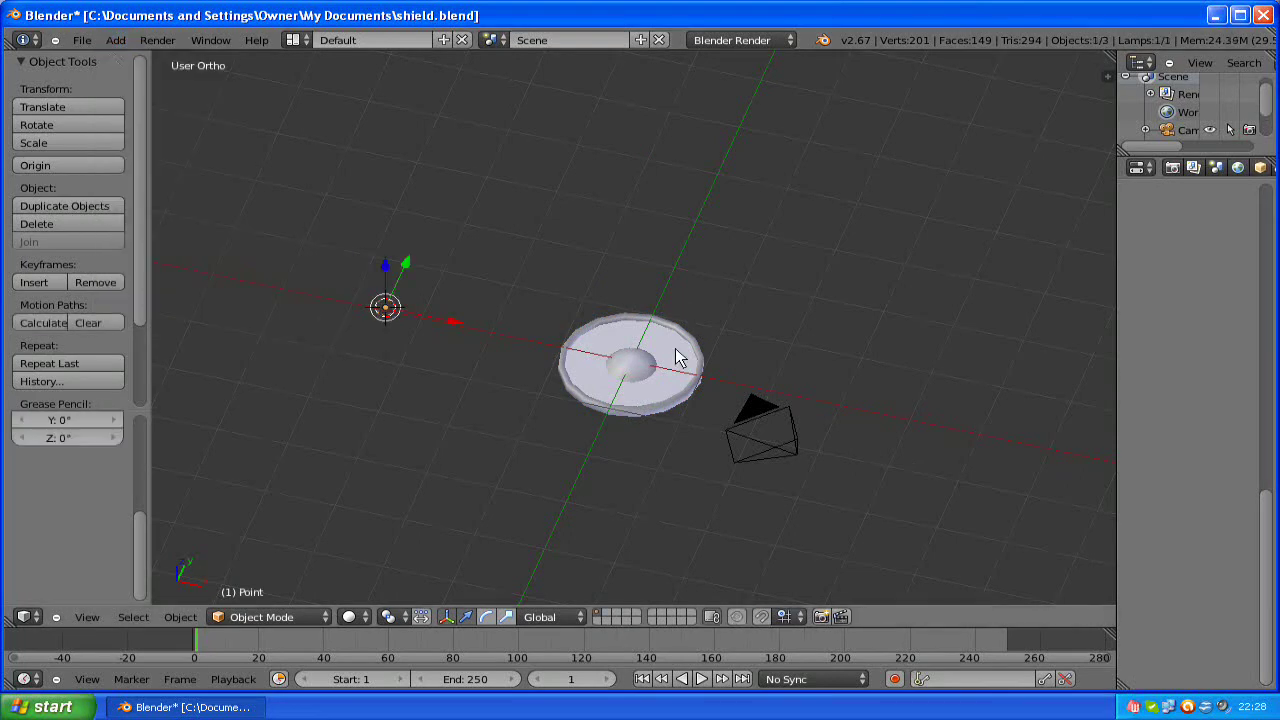
{"action": "key", "text": "alt+g"}
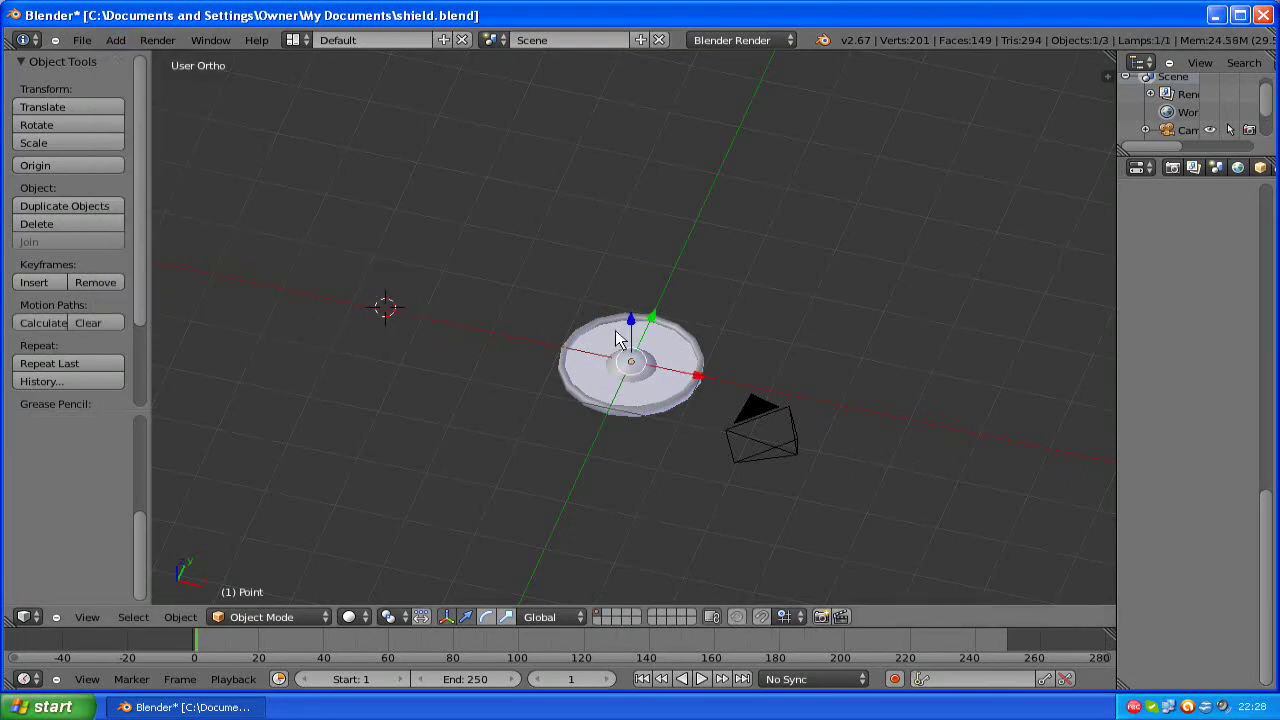
{"action": "left_click_drag", "start_coordinate": [630, 315], "coordinate": [770, 296]}
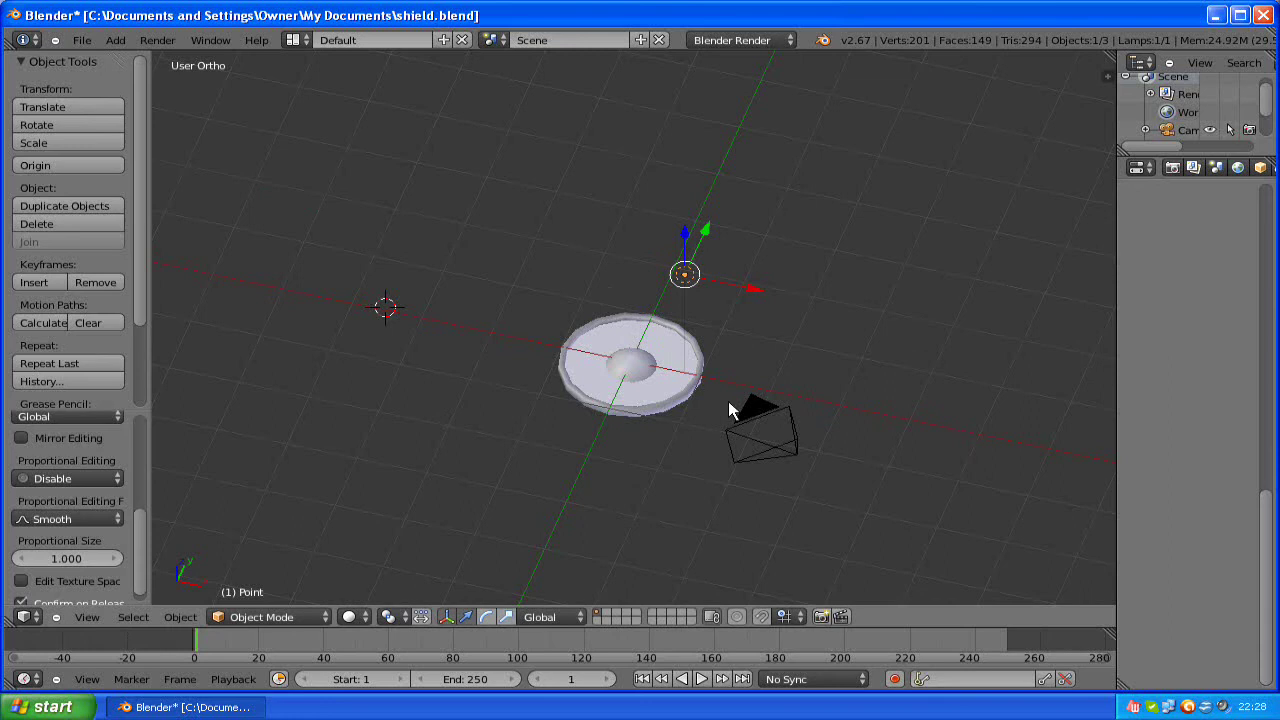
Step: In camera view, move the camera along X, Y and Z to better frame the shield
{"action": "key", "text": "KP_0"}
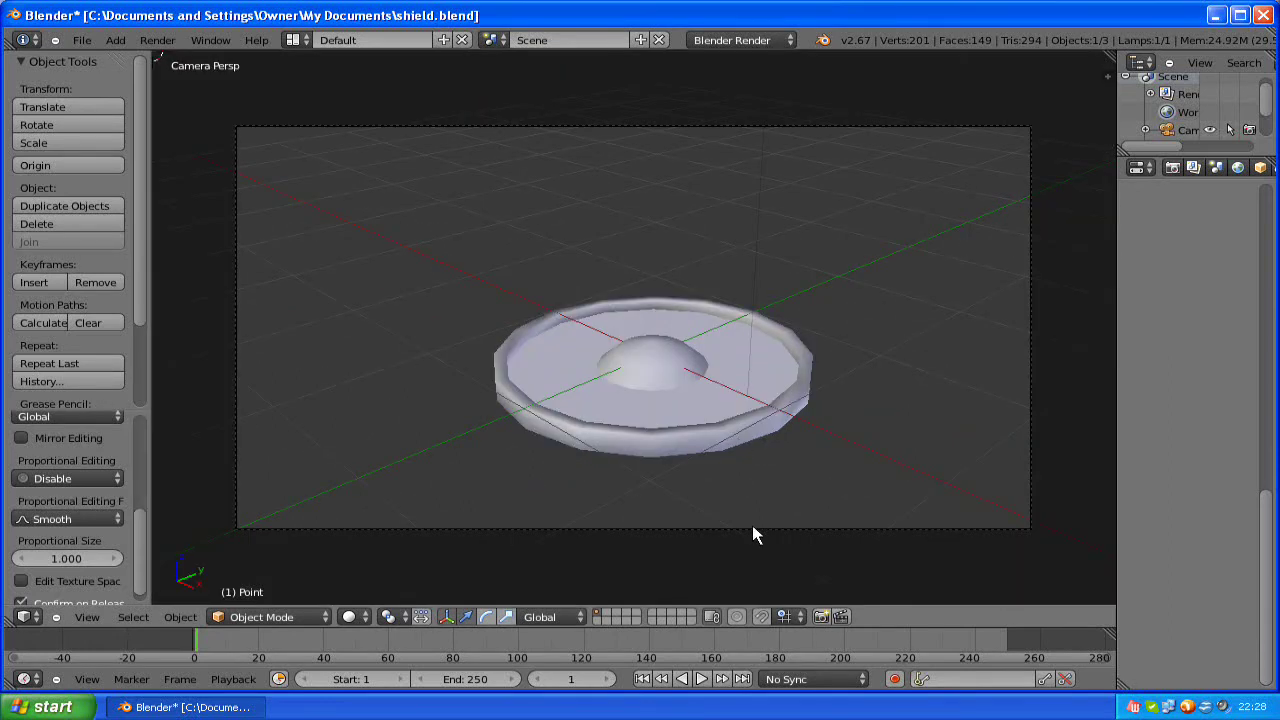
{"action": "right_click", "coordinate": [790, 538]}
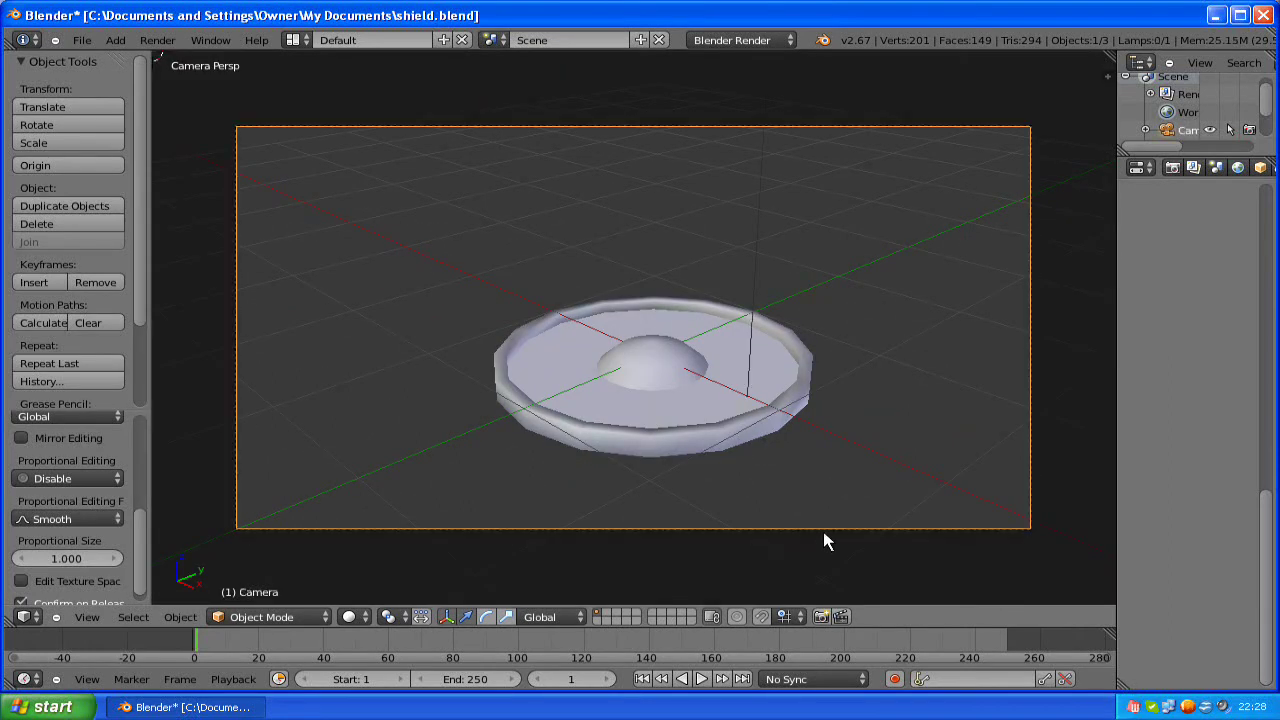
{"action": "key", "text": "g"}
{"action": "key", "text": "x"}
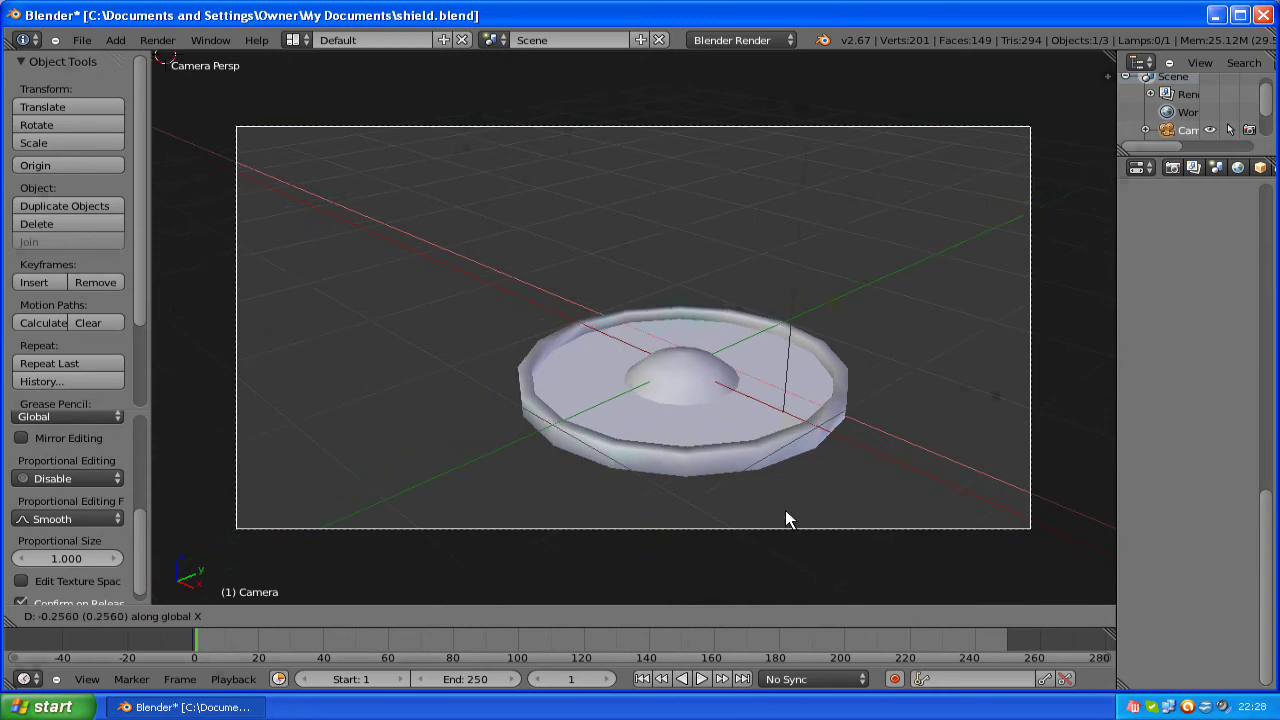
{"action": "key", "text": "y"}
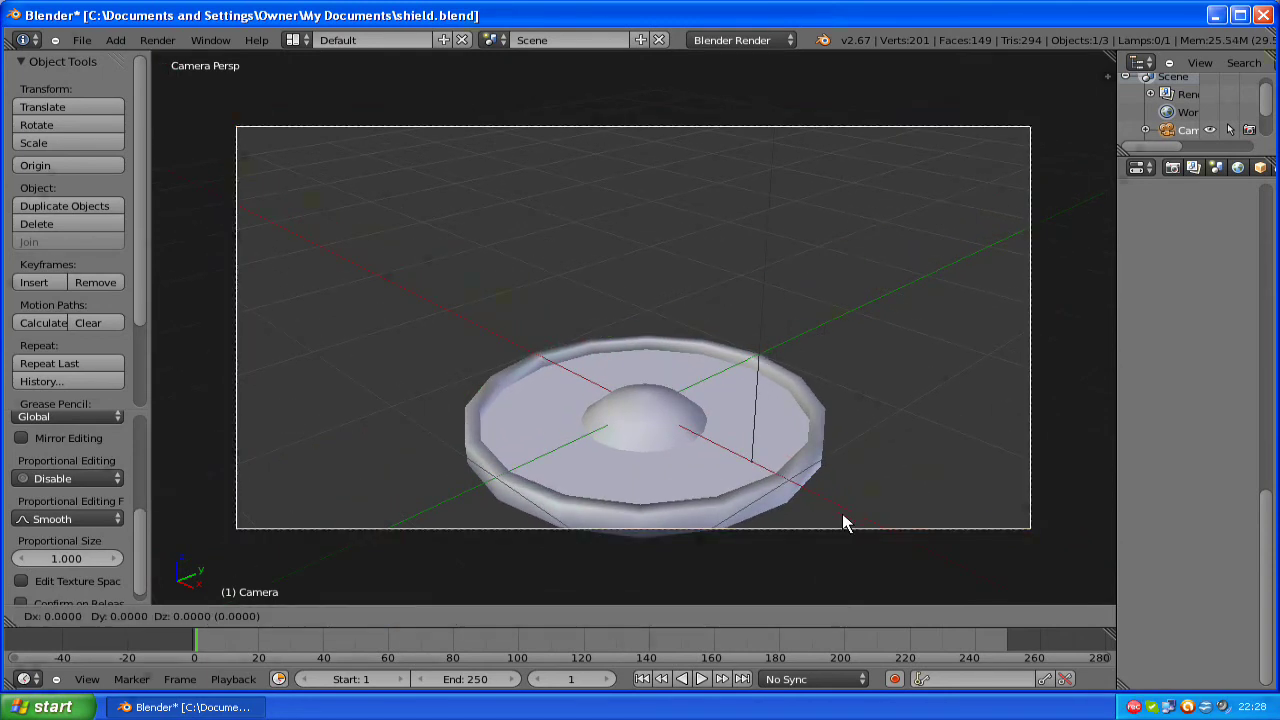
{"action": "key", "text": "z"}
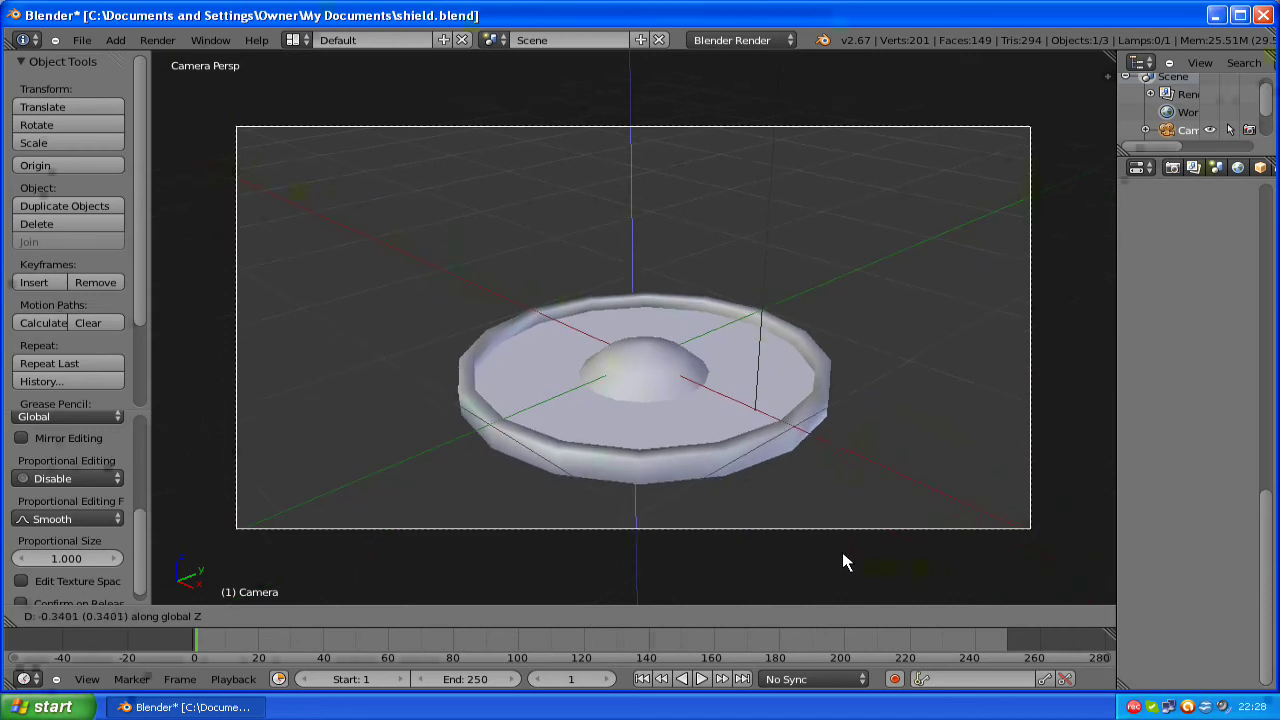
{"action": "left_click", "coordinate": [873, 486]}
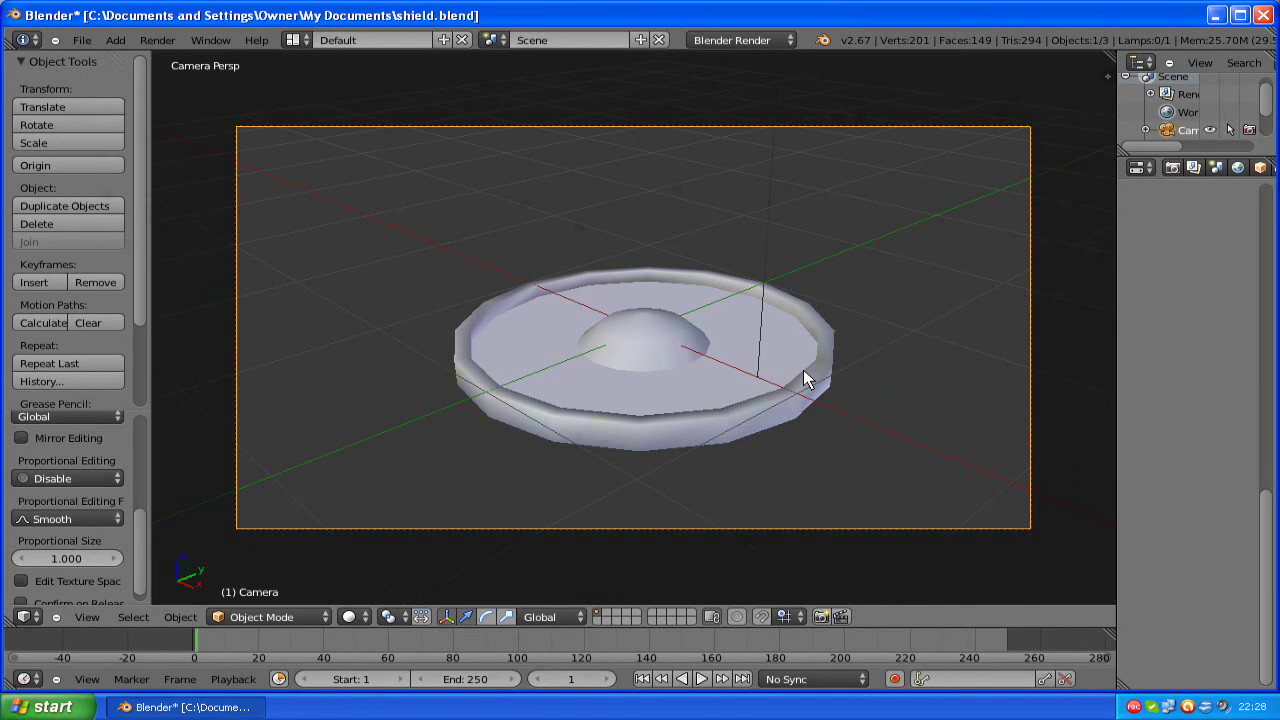
Step: Switch to top view, tilt it slightly, and select the shield
{"action": "key", "text": "KP_7"}
{"action": "middle_click_drag", "start_coordinate": [741, 369], "coordinate": [660, 356]}
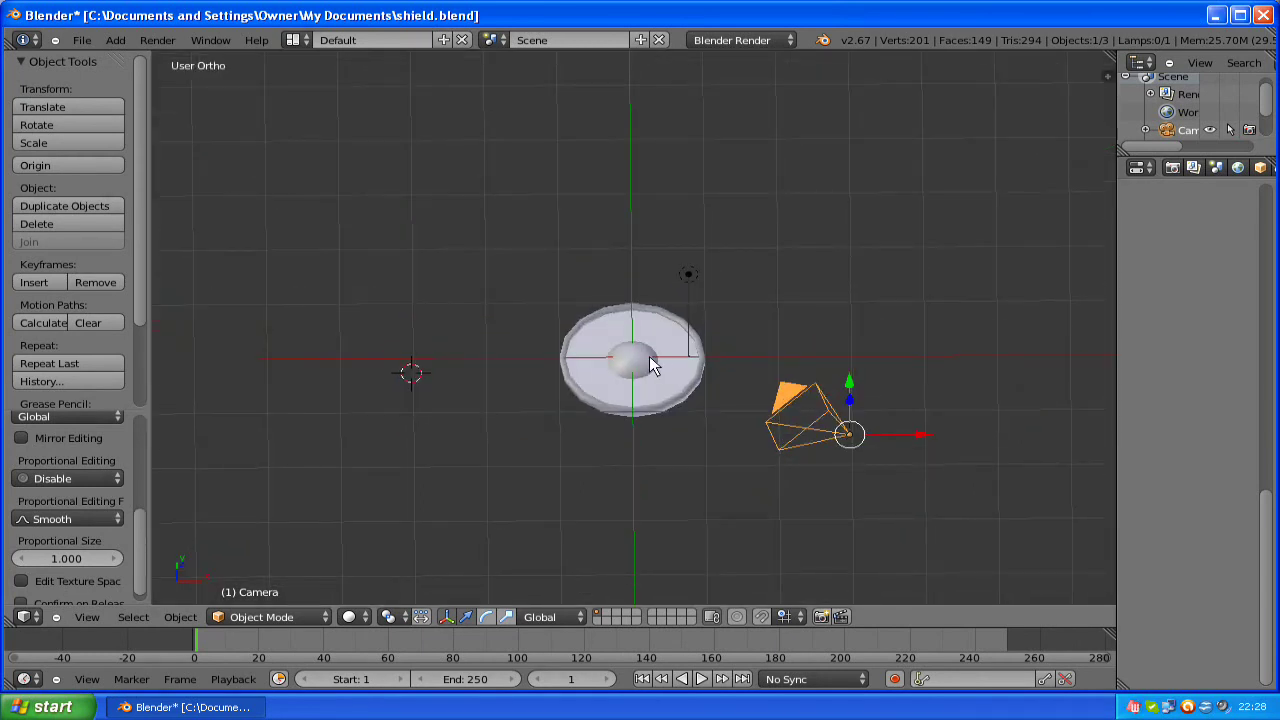
{"action": "right_click", "coordinate": [649, 356]}
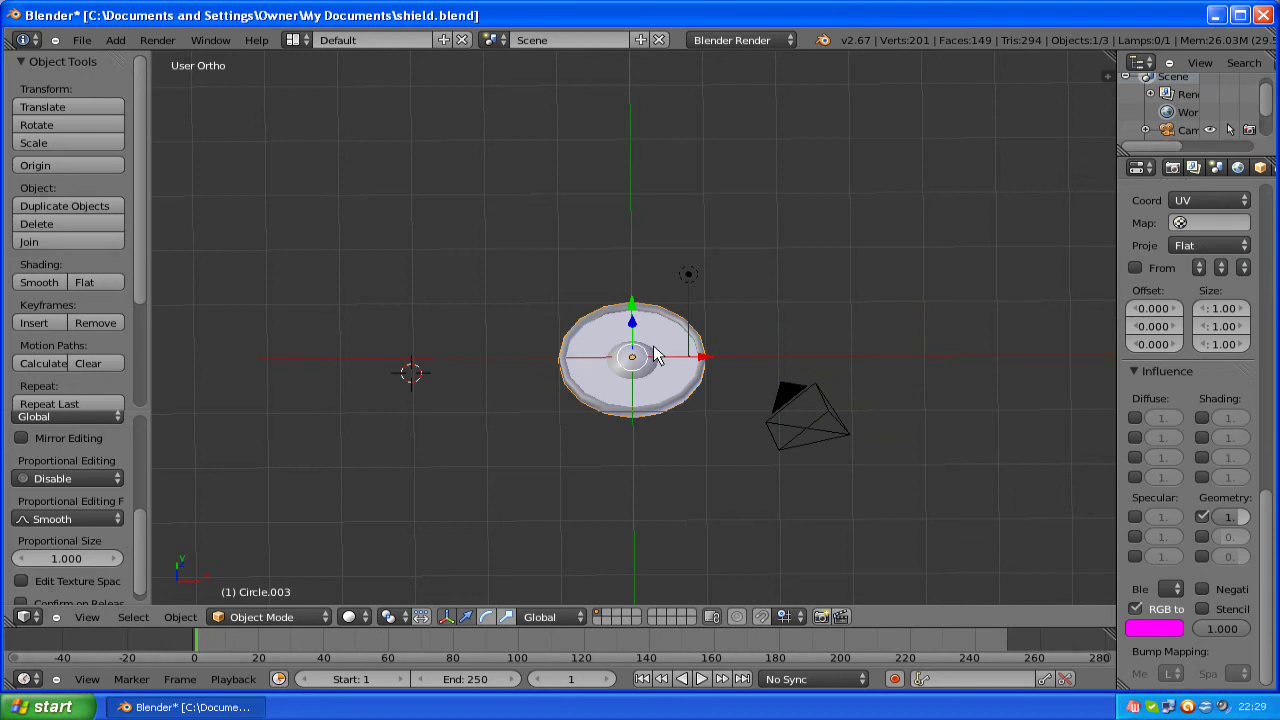
Step: Render, rotate the shield 180° about X with rx180, and render it again
{"action": "key", "text": "F12"}
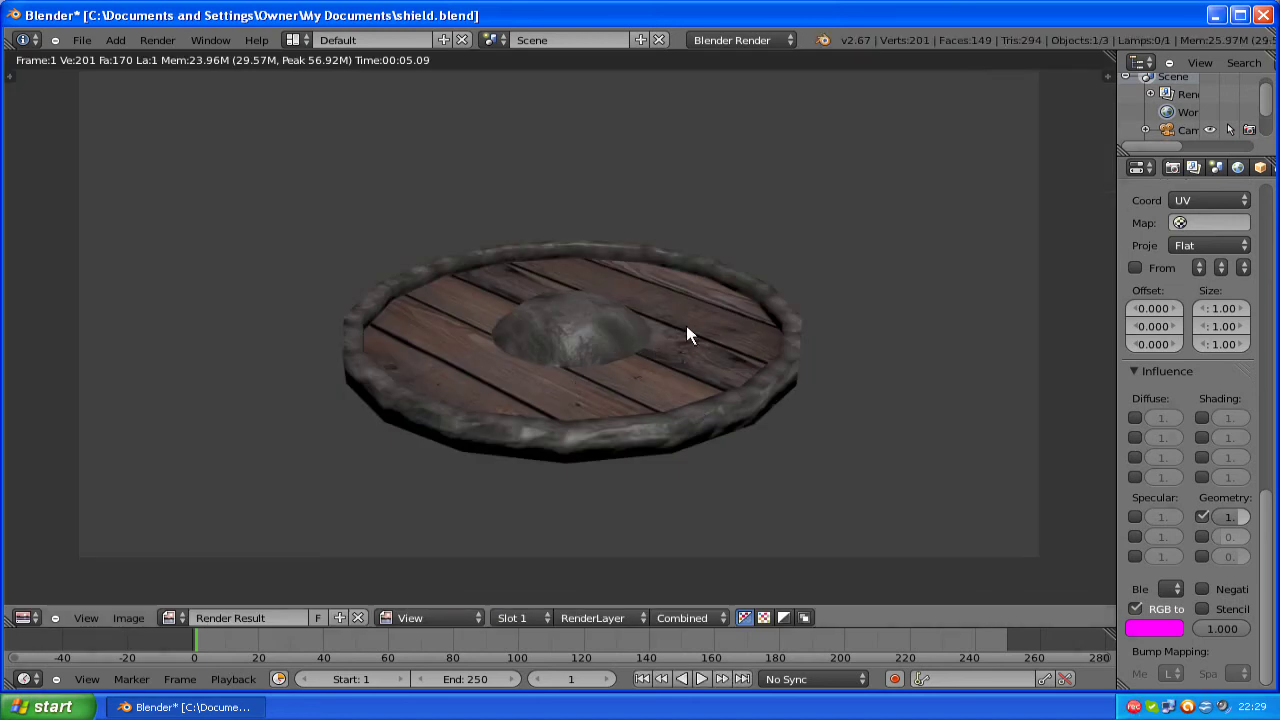
{"action": "key", "text": "Escape"}
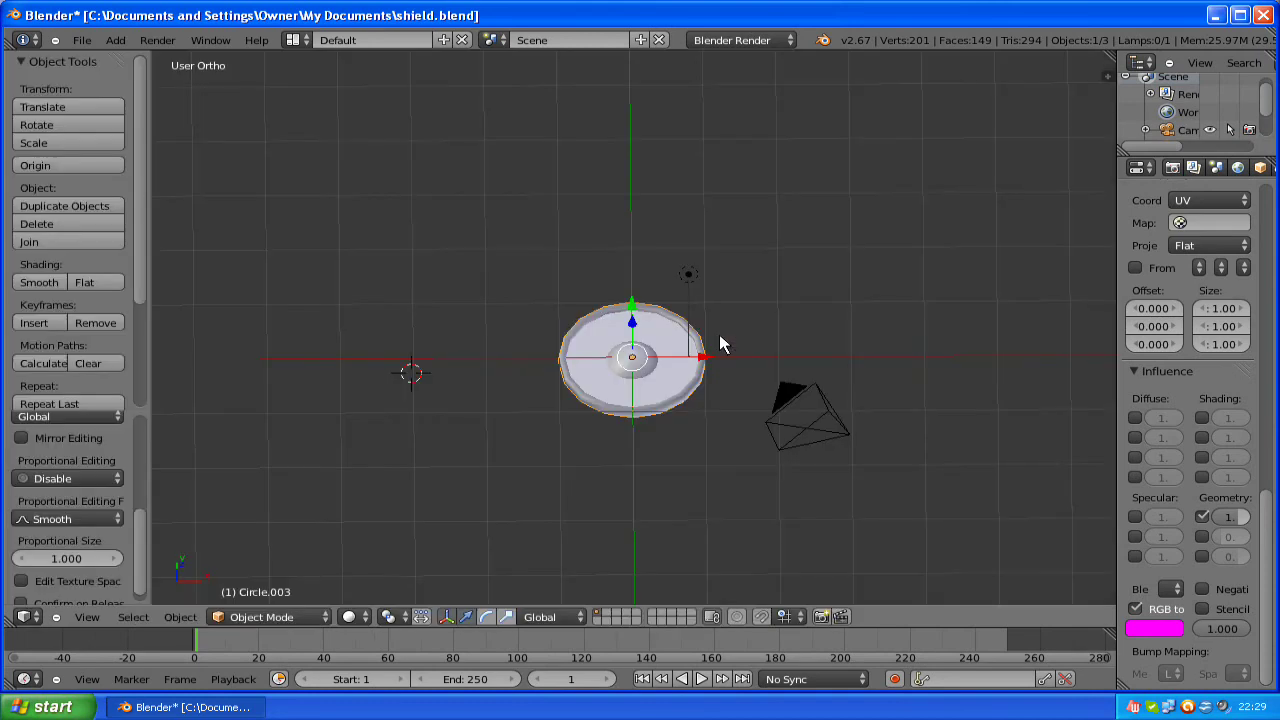
{"action": "type", "text": "r"}
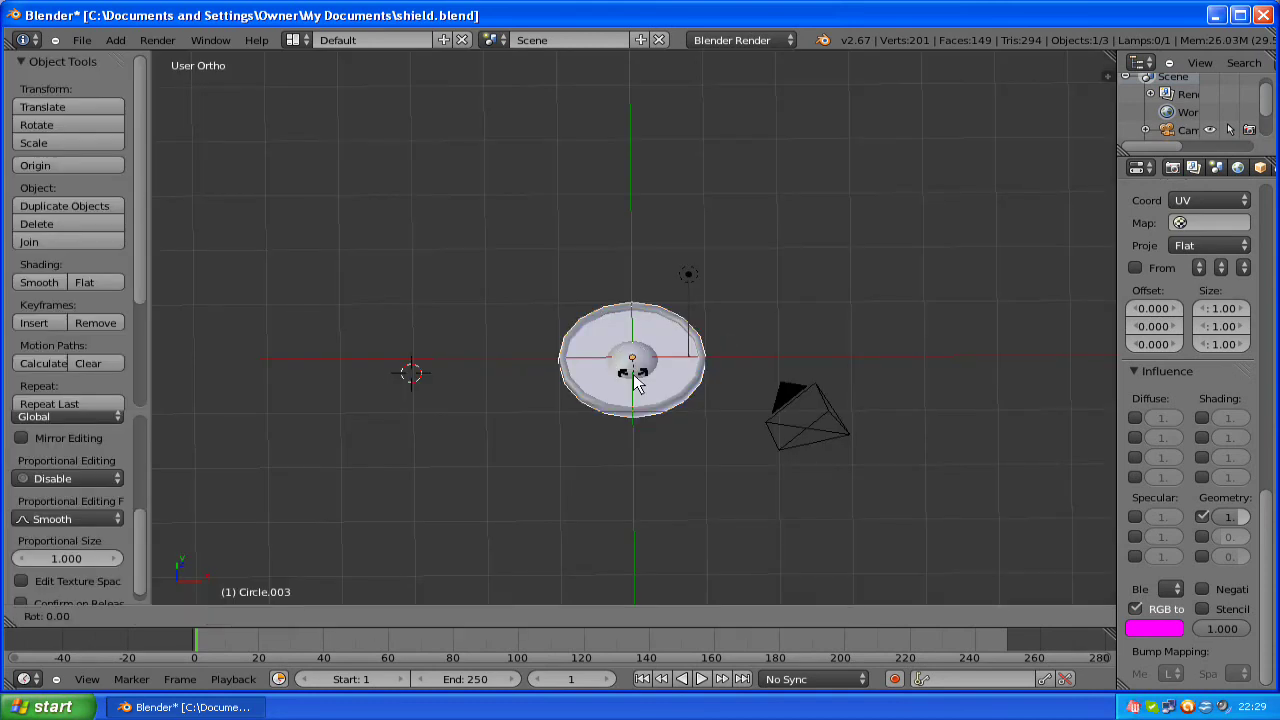
{"action": "type", "text": "x180"}
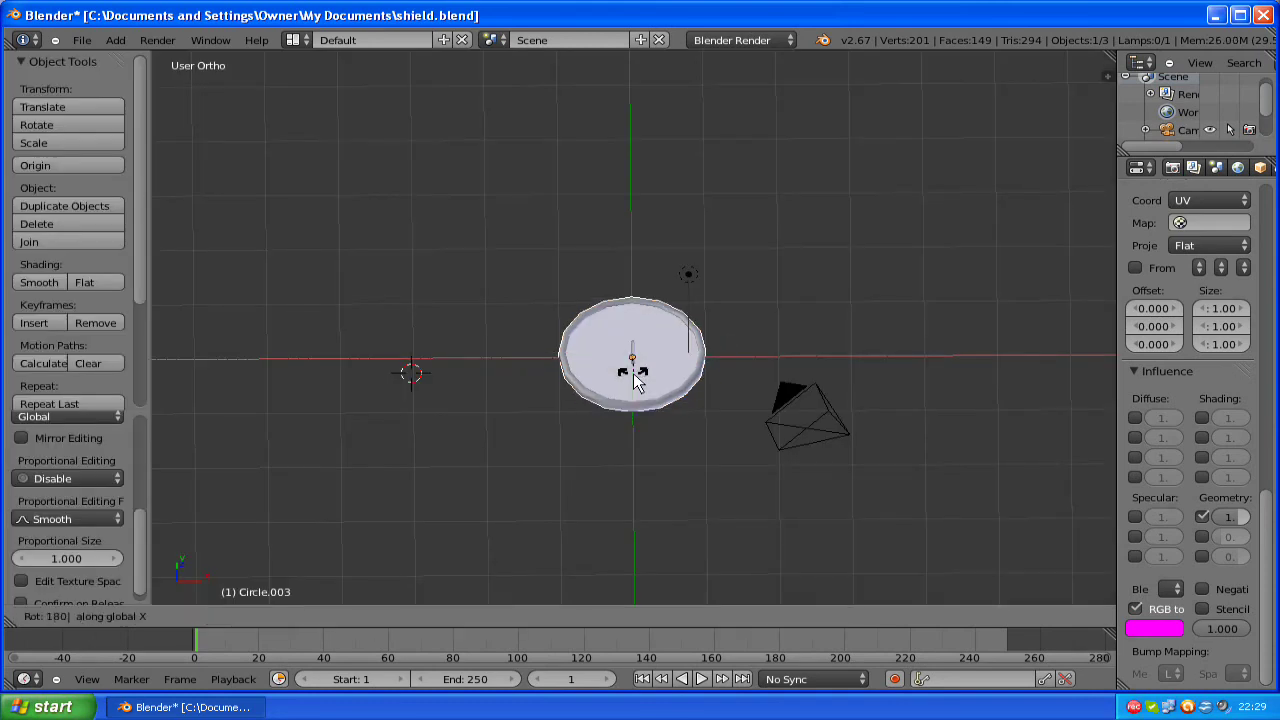
{"action": "key", "text": "Return"}
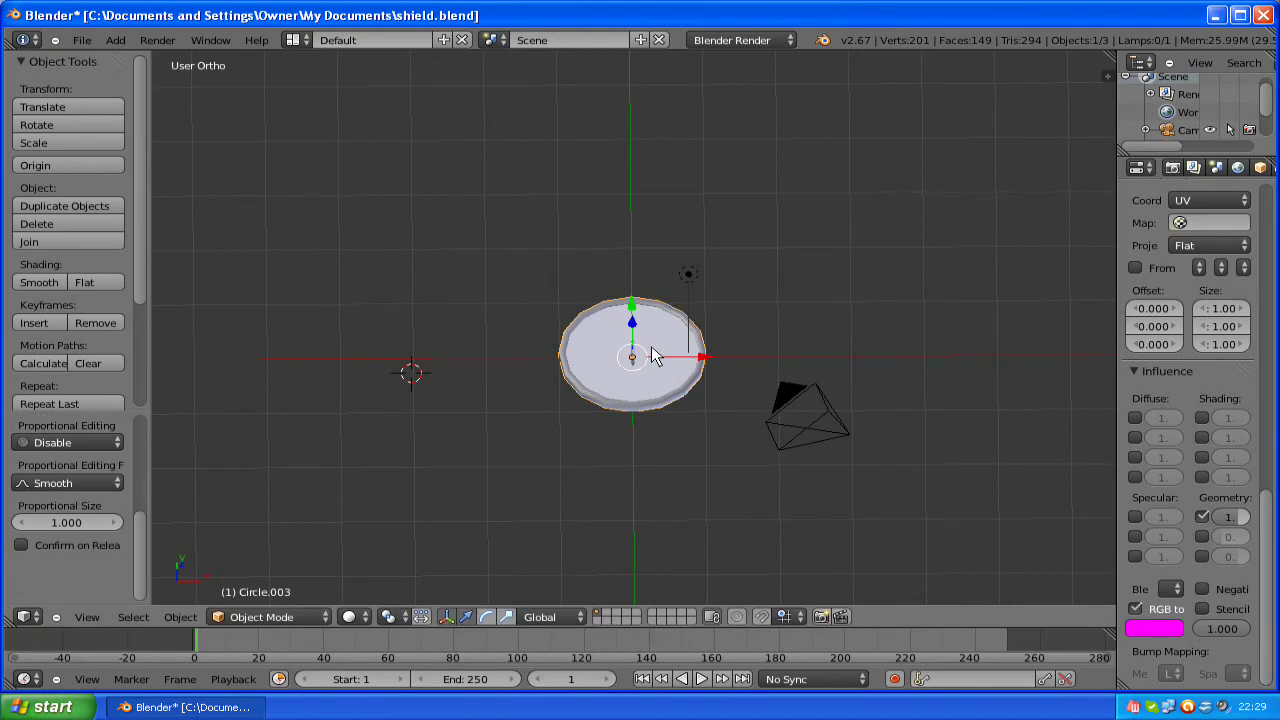
{"action": "key", "text": "F12"}
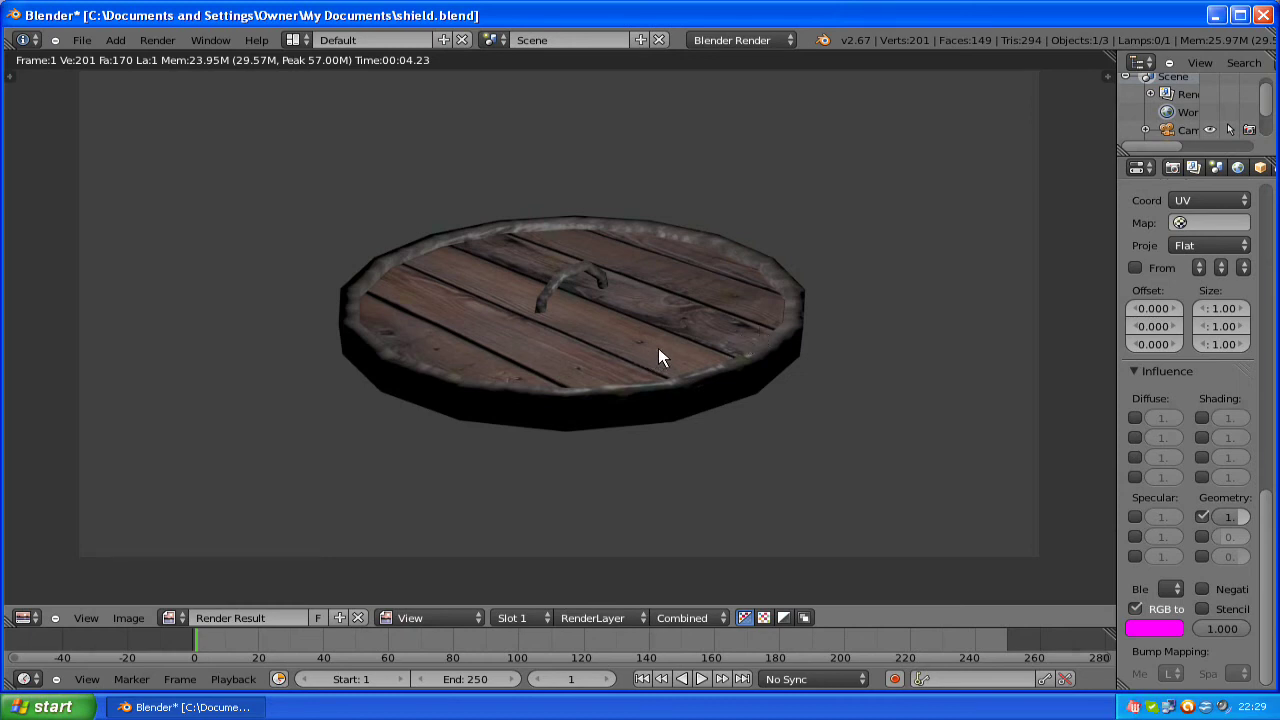
{"action": "key", "text": "Escape"}
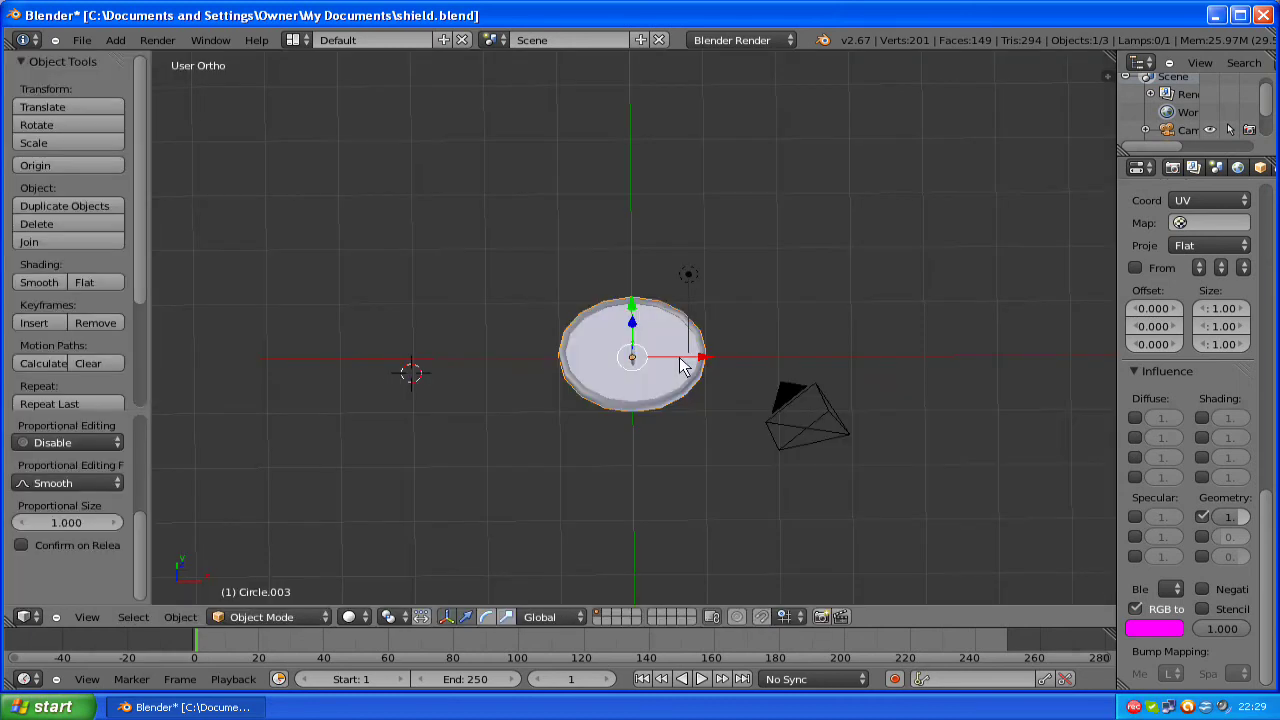
Step: Set the camera's X, Y and Z rotation to 0 in Object properties
{"action": "right_click", "coordinate": [816, 421]}
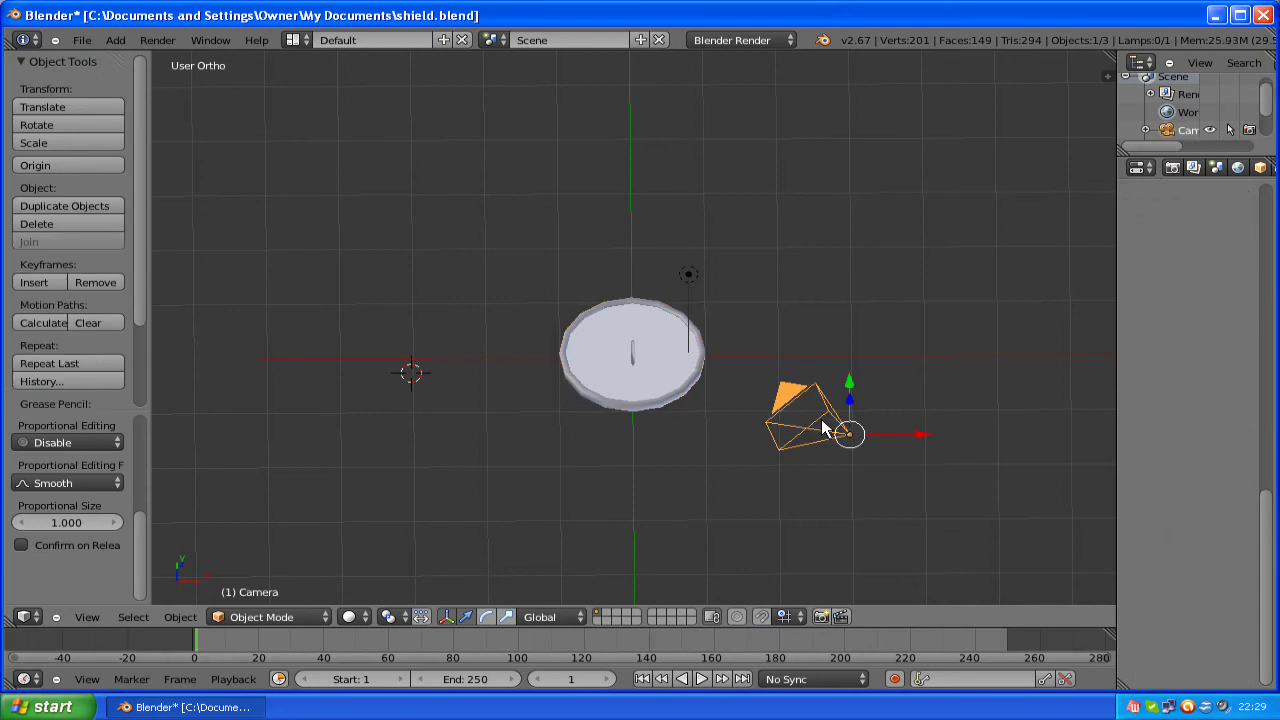
{"action": "left_click", "coordinate": [1259, 167]}
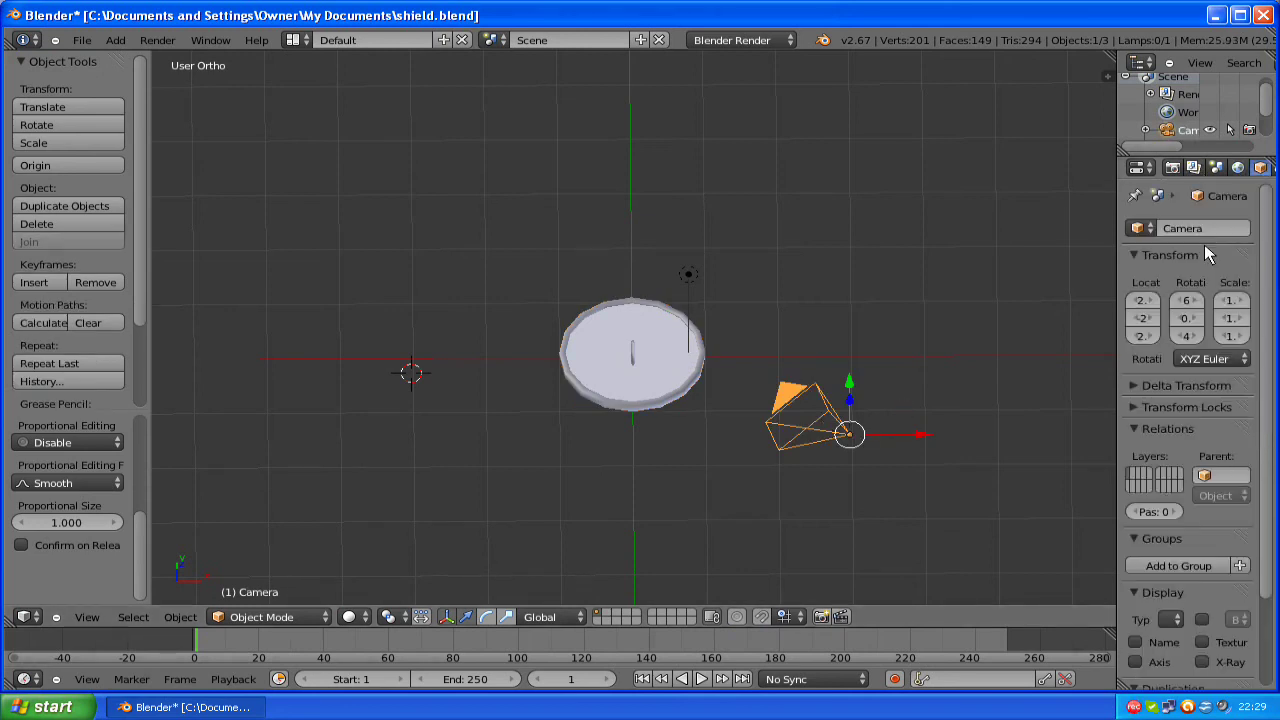
{"action": "left_click", "coordinate": [1189, 298]}
{"action": "key", "text": "Tab"}
{"action": "type", "text": "0"}
{"action": "key", "text": "Tab"}
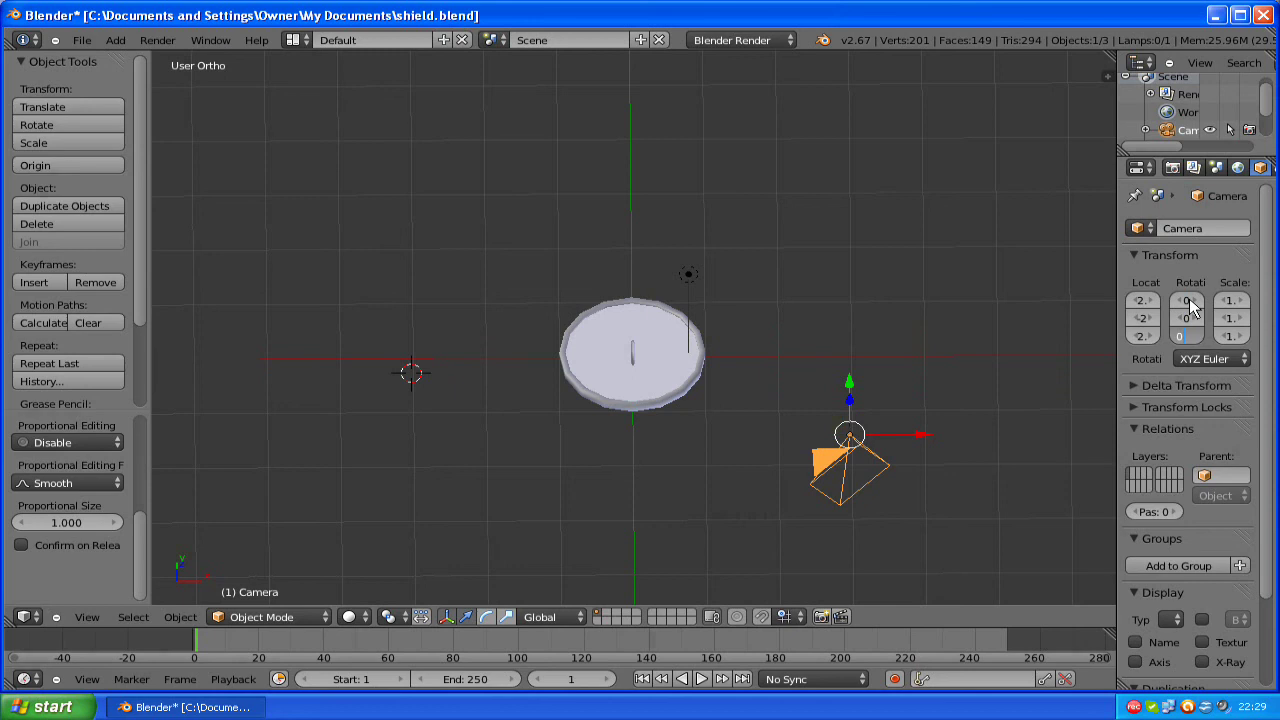
{"action": "type", "text": "0"}
{"action": "key", "text": "Return"}
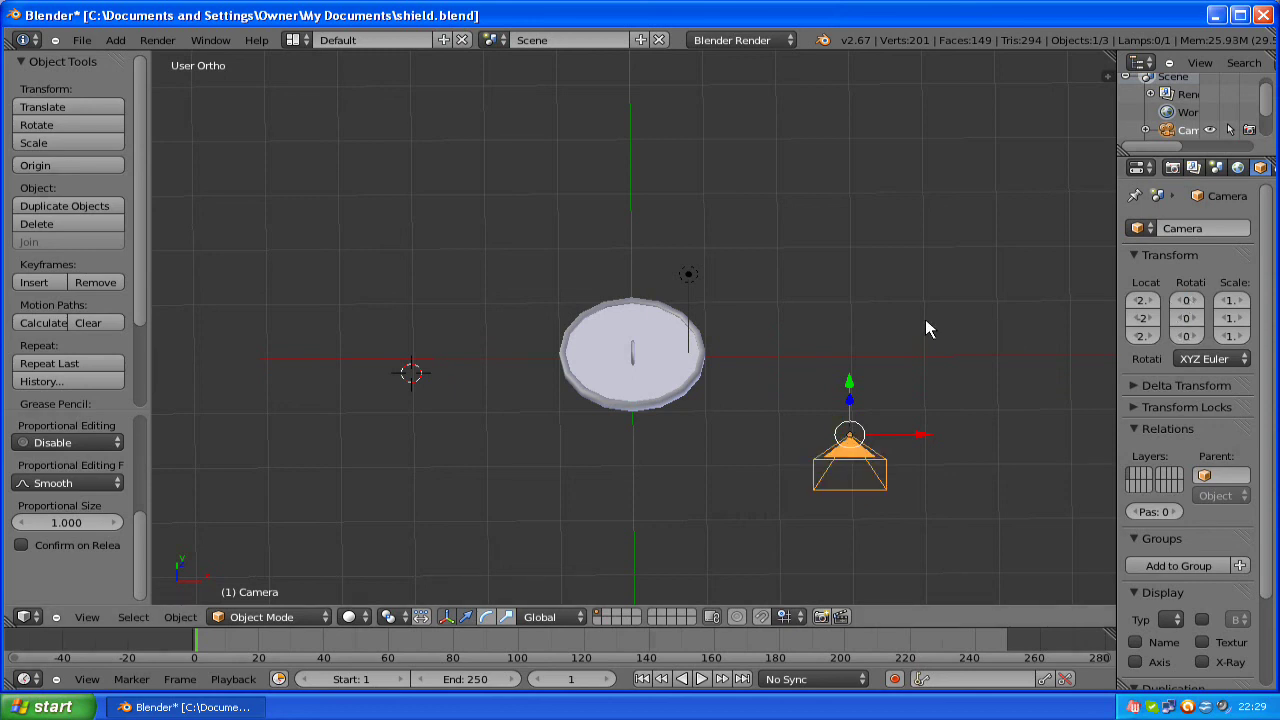
Step: Clear the camera's location, raise it 3 units along Z, and look through it
{"action": "key", "text": "alt+g"}
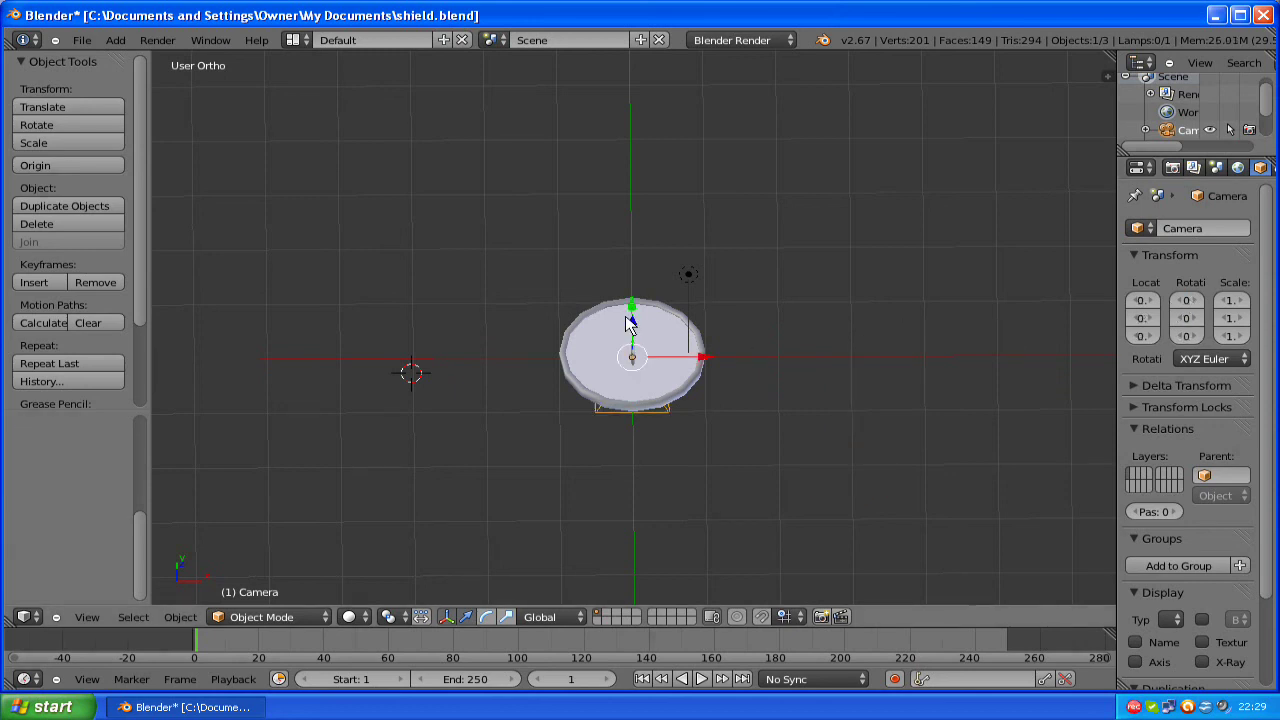
{"action": "mouse_move", "coordinate": [636, 326]}
{"action": "middle_mouse_down"}
{"action": "mouse_move", "coordinate": [600, 251]}
{"action": "mouse_move", "coordinate": [632, 264]}
{"action": "mouse_move", "coordinate": [649, 306]}
{"action": "middle_mouse_up"}
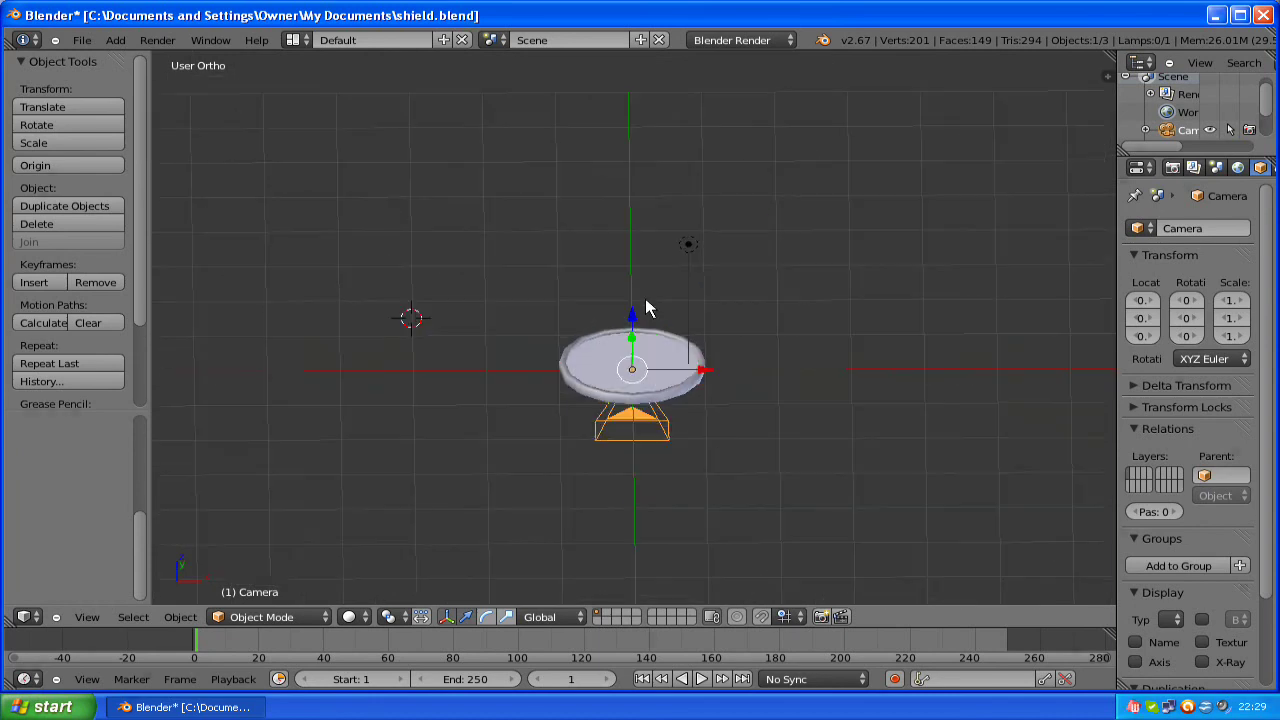
{"action": "key", "text": "g"}
{"action": "key", "text": "z"}
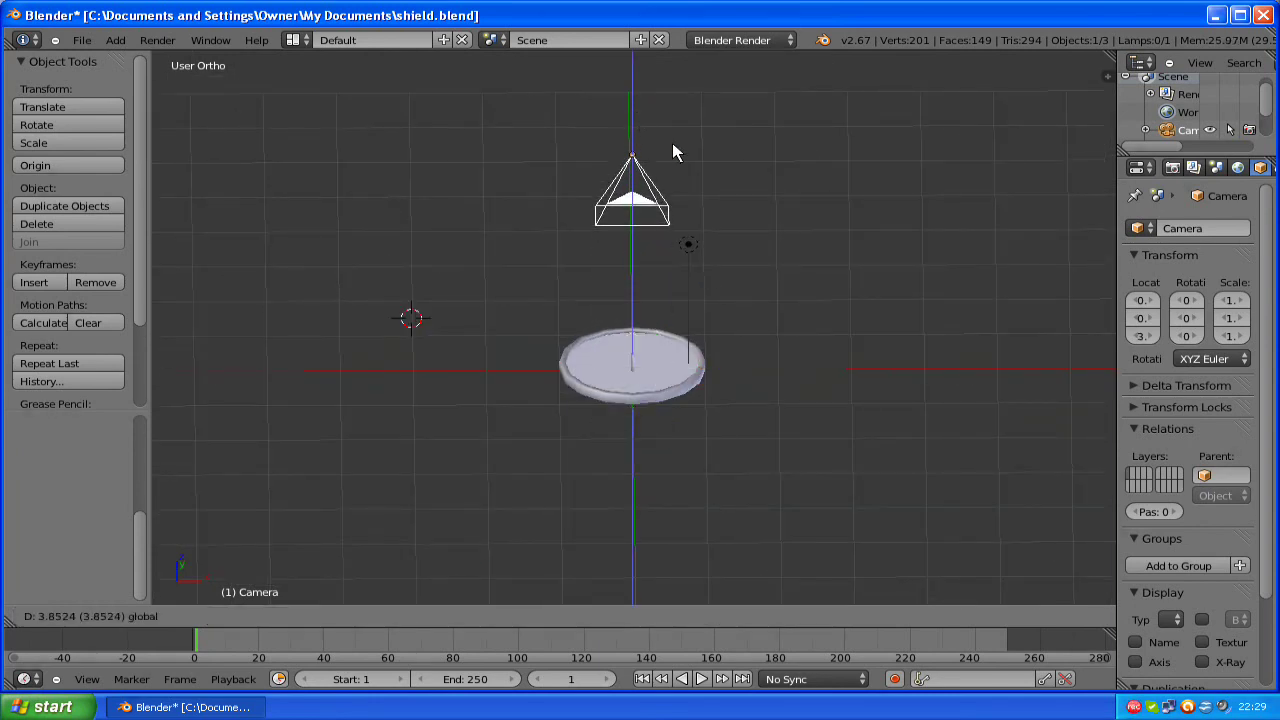
{"action": "left_click", "coordinate": [675, 146]}
{"action": "key", "text": "KP_0"}
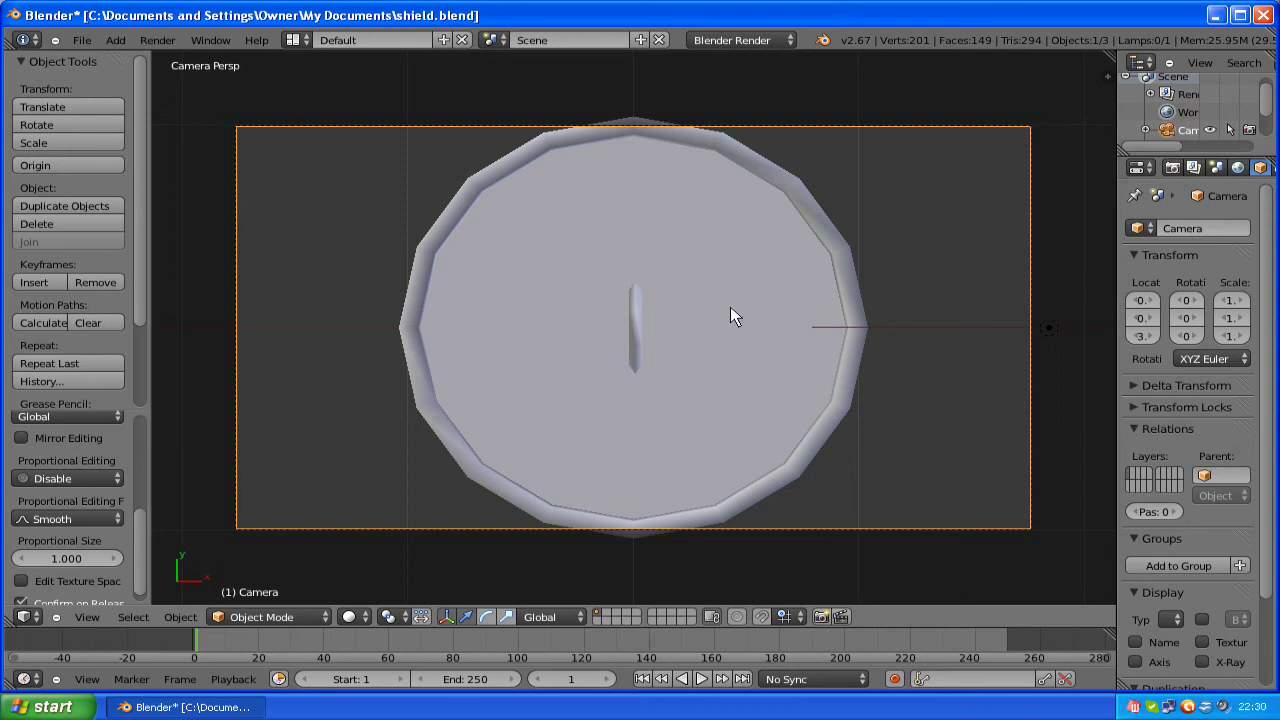
Step: Render a preview of the scene from the camera, then close it
{"action": "key", "text": "F12"}
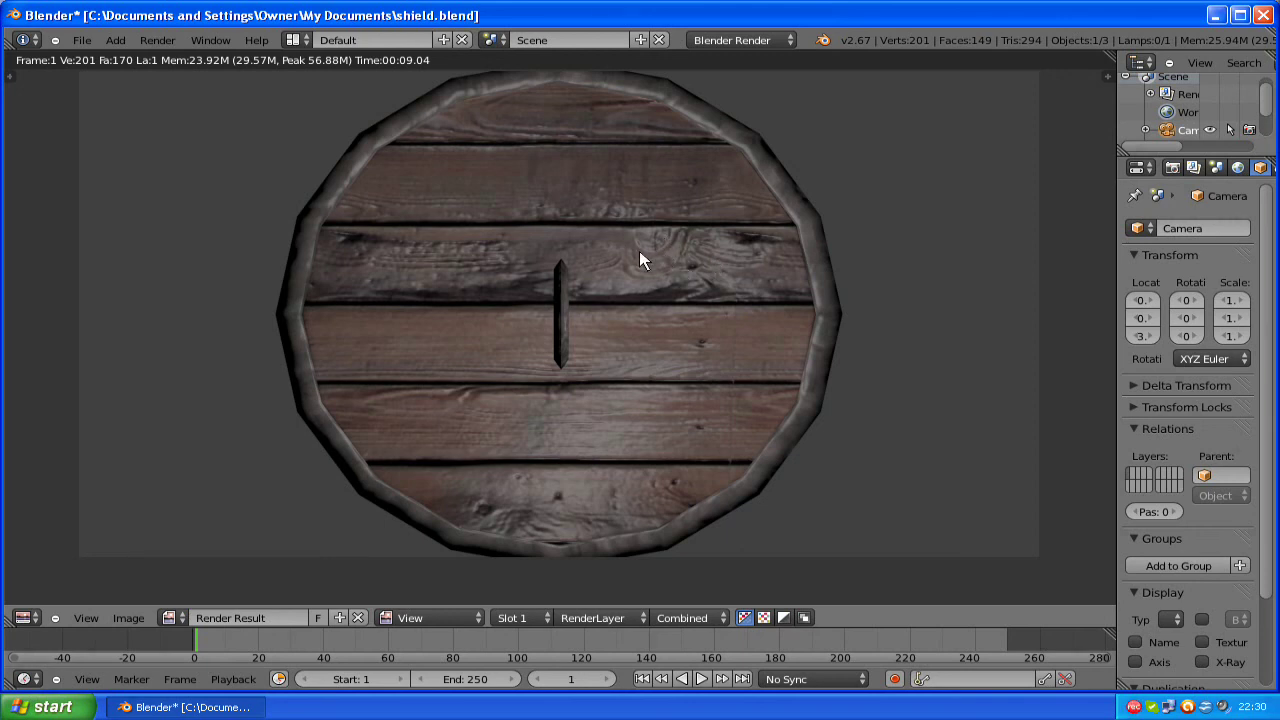
{"action": "scroll", "coordinate": [699, 266], "scroll_direction": "up", "scroll_amount": 1}
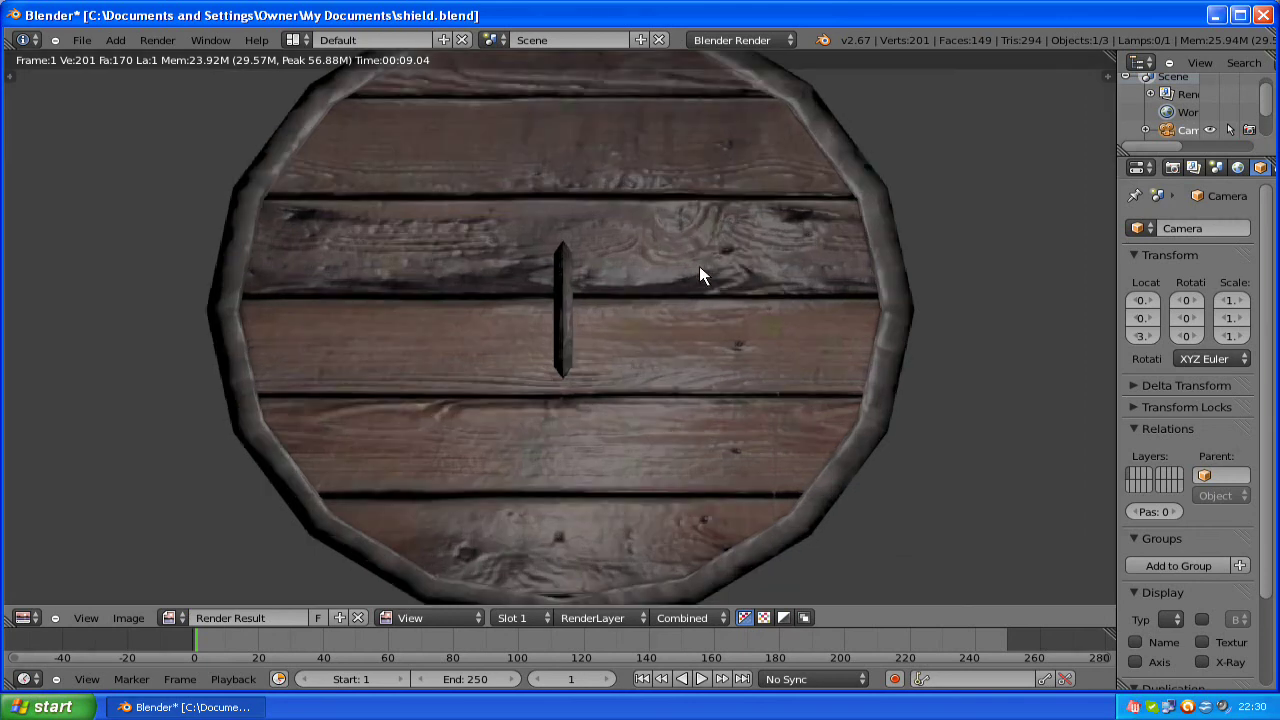
{"action": "scroll", "coordinate": [699, 266], "scroll_direction": "down", "scroll_amount": 1}
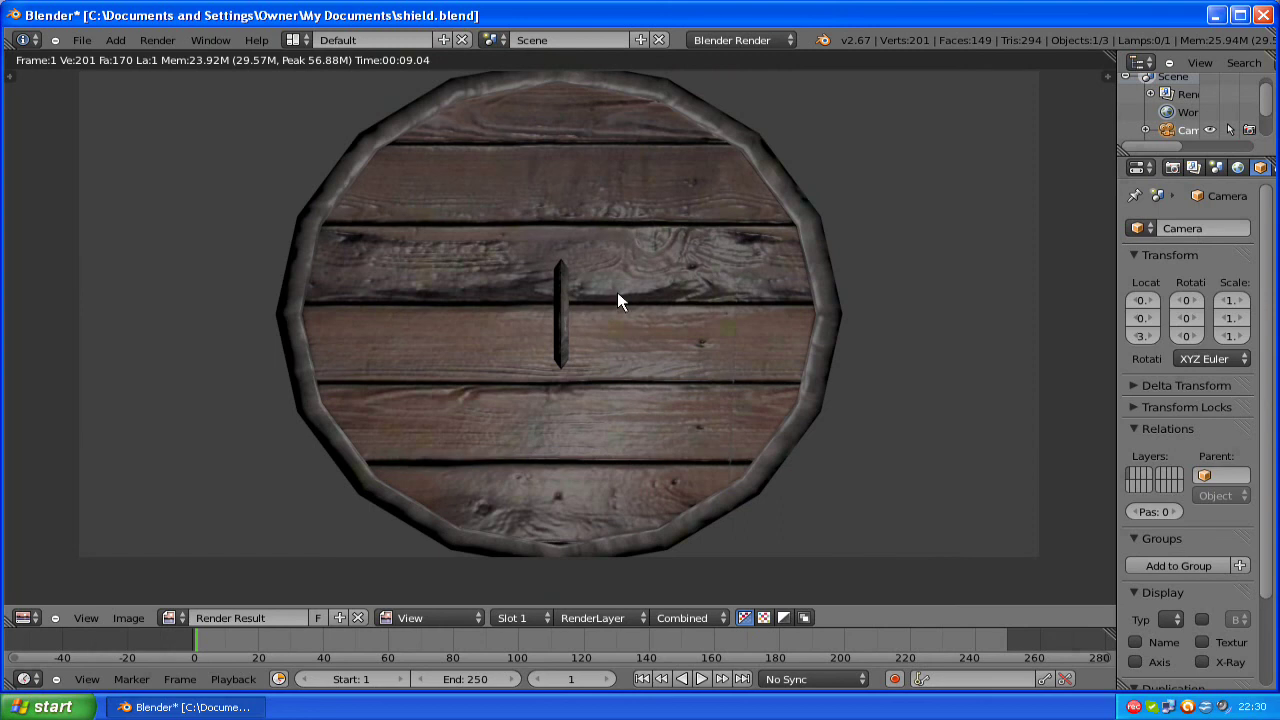
{"action": "key", "text": "Escape"}
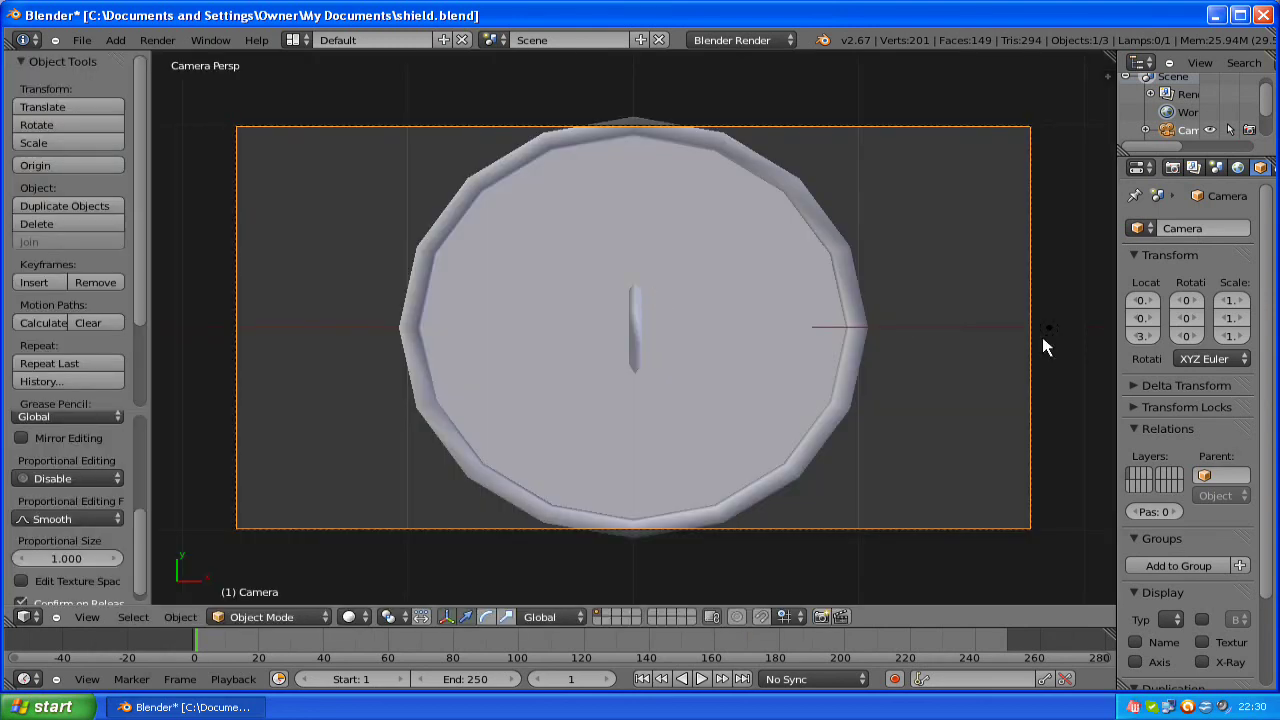
Step: Slide the point lamp along X to the shield's rim
{"action": "right_click", "coordinate": [1056, 331]}
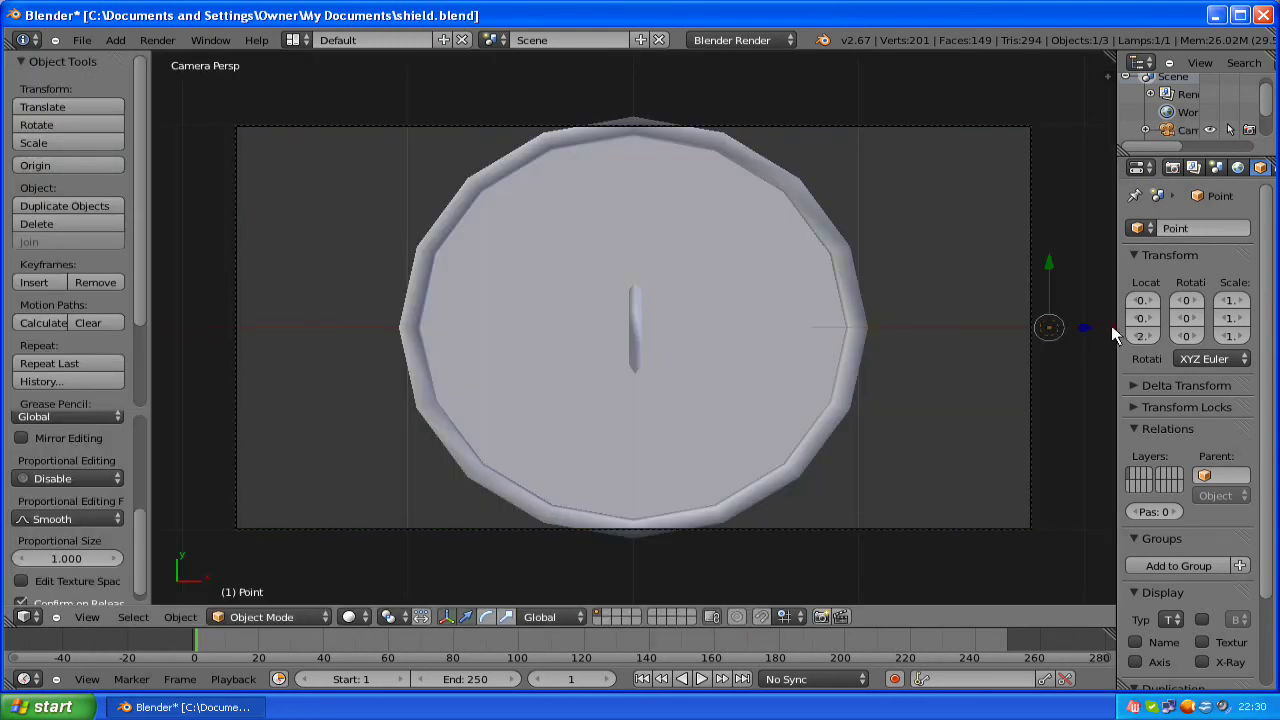
{"action": "key", "text": "g"}
{"action": "key", "text": "x"}
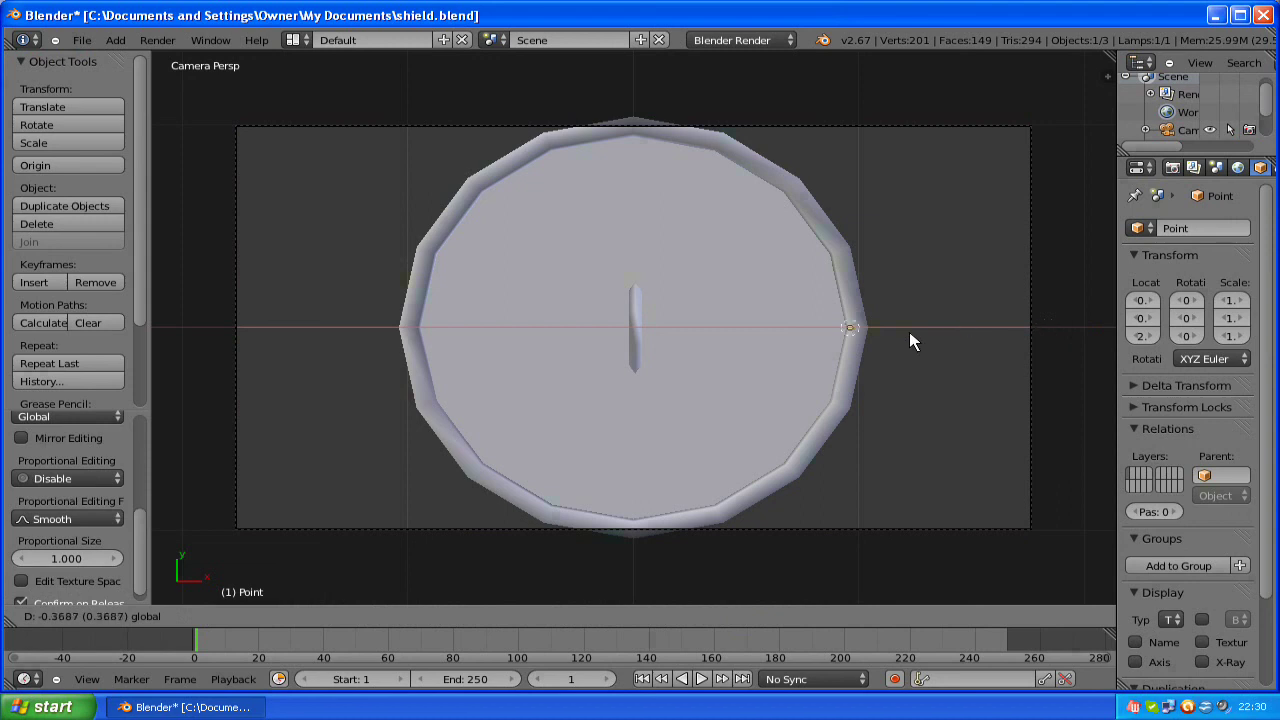
{"action": "left_click", "coordinate": [909, 332]}
Step: Rotate the shield 180° around X so its boss faces the camera
{"action": "right_click", "coordinate": [716, 350]}
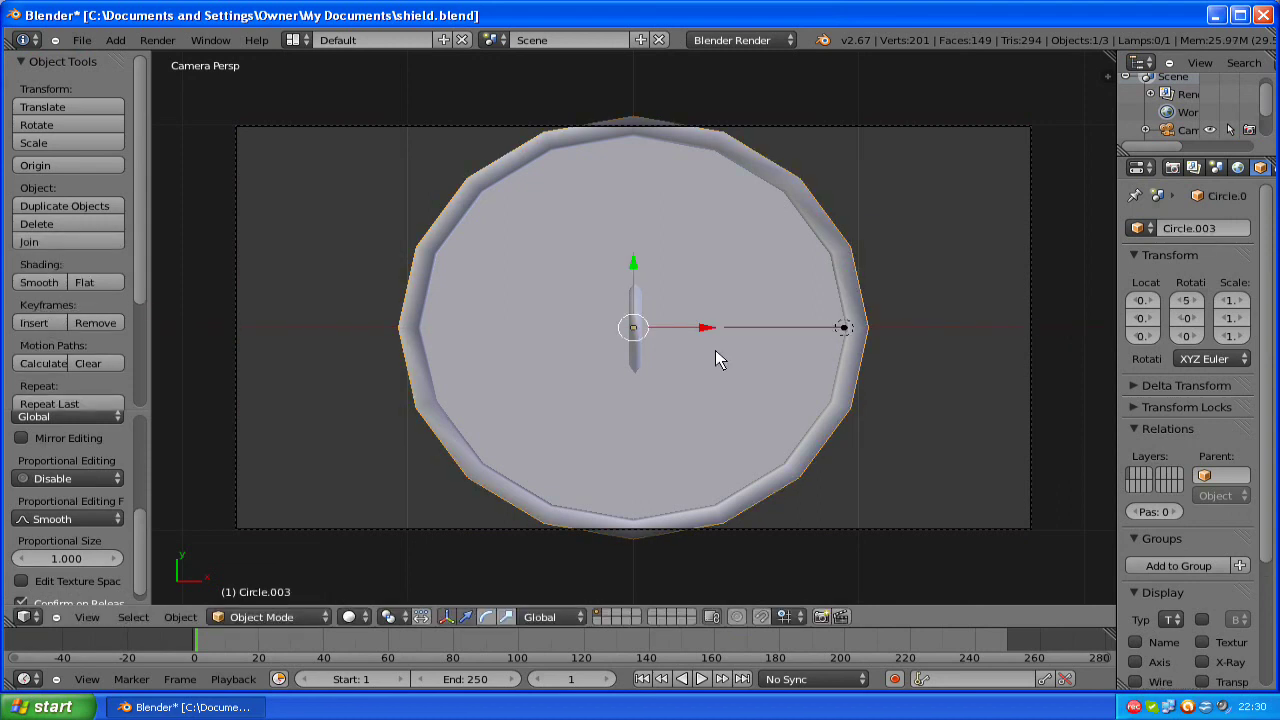
{"action": "type", "text": "rx1"}
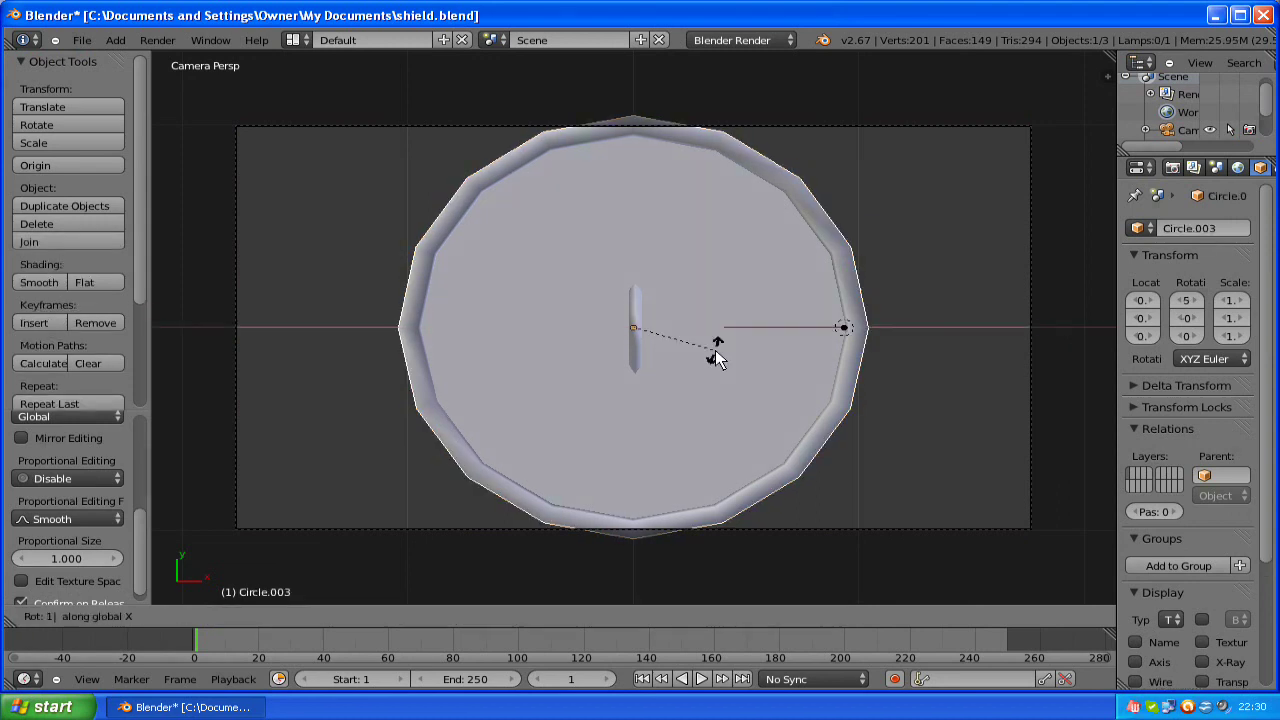
{"action": "type", "text": "80"}
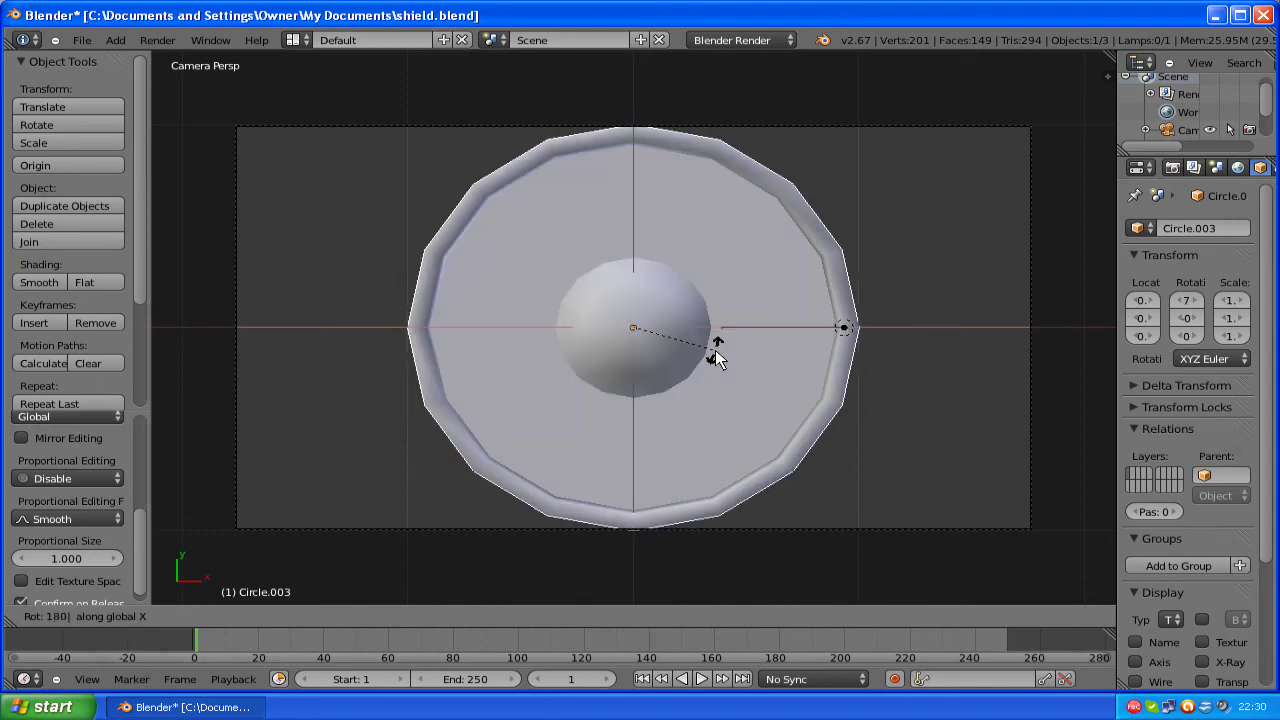
{"action": "key", "text": "Return"}
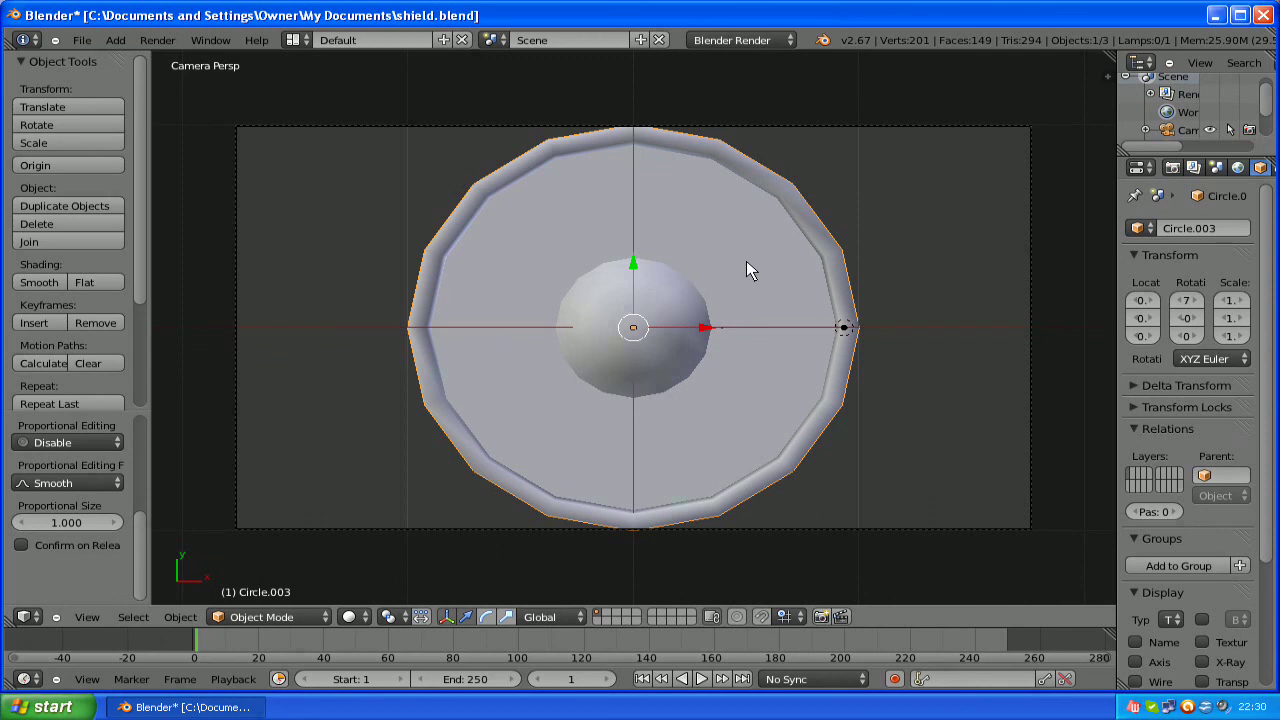
{"action": "key", "text": "F12"}
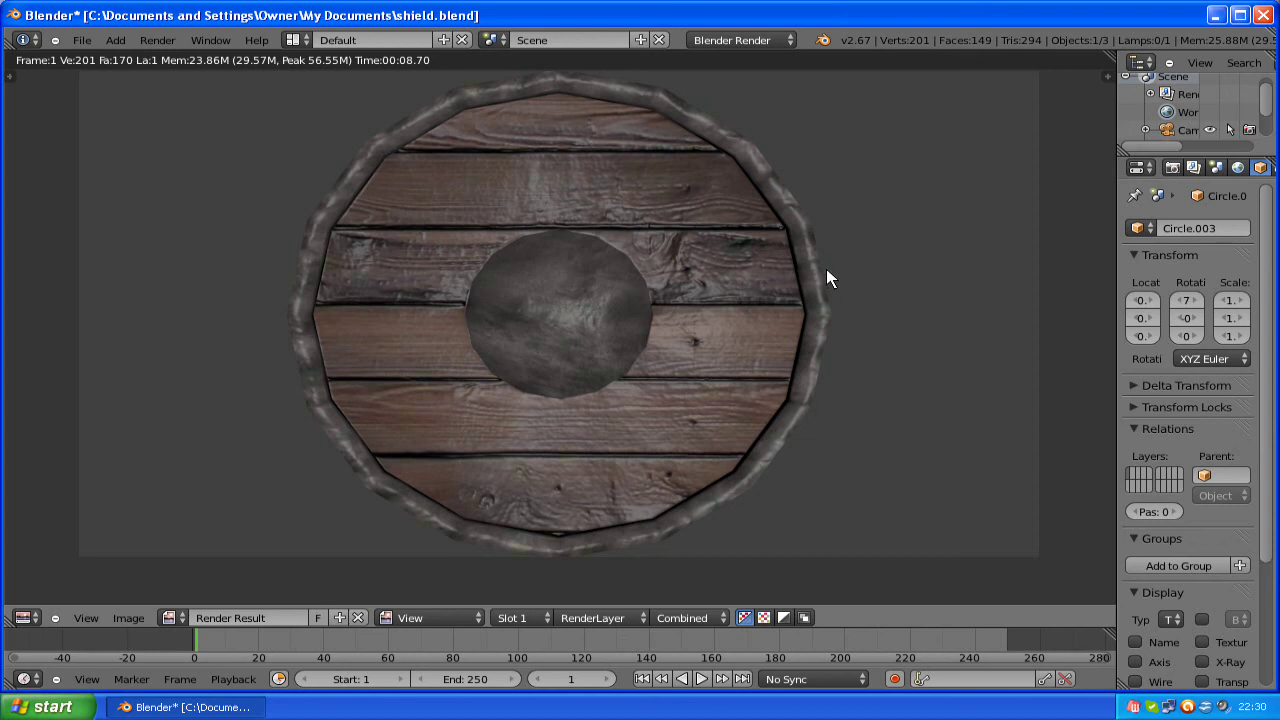
{"action": "key", "text": "Escape"}
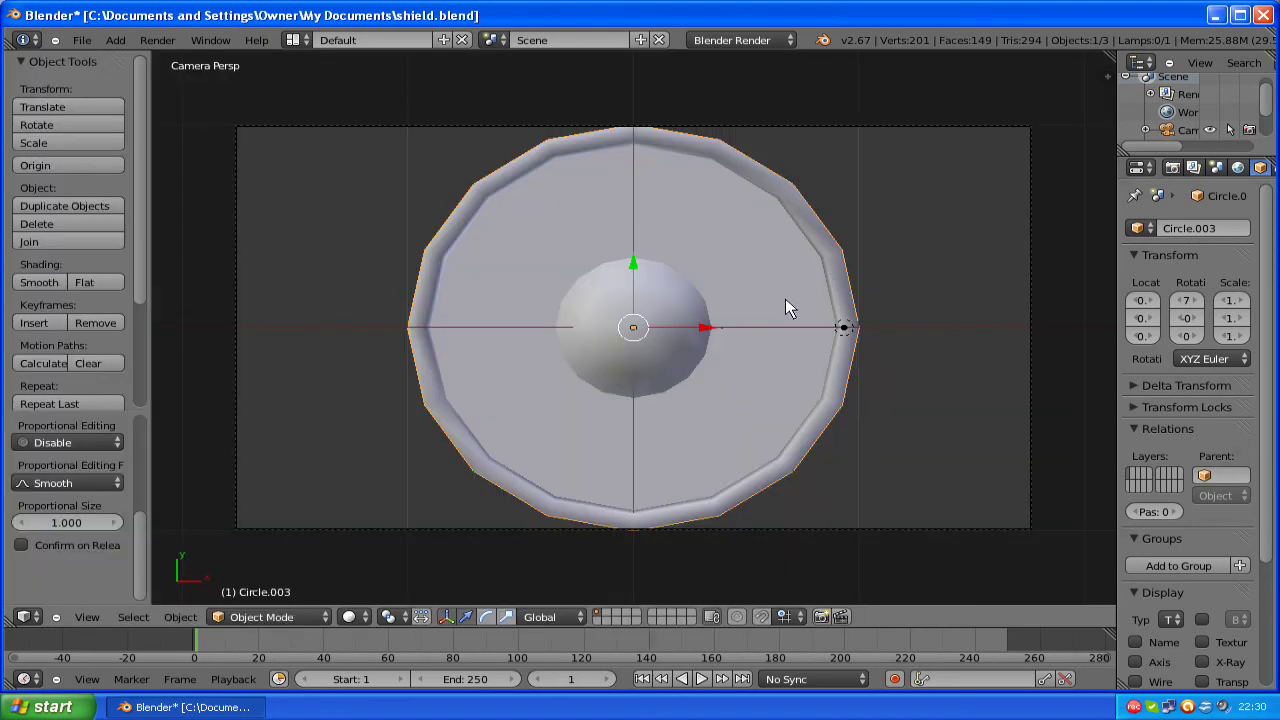
Step: From a top-down view, delete the Point lamp so no lamps remain
{"action": "middle_click_drag", "start_coordinate": [785, 298], "coordinate": [771, 210]}
{"action": "scroll", "coordinate": [771, 210], "scroll_direction": "down", "scroll_amount": 1}
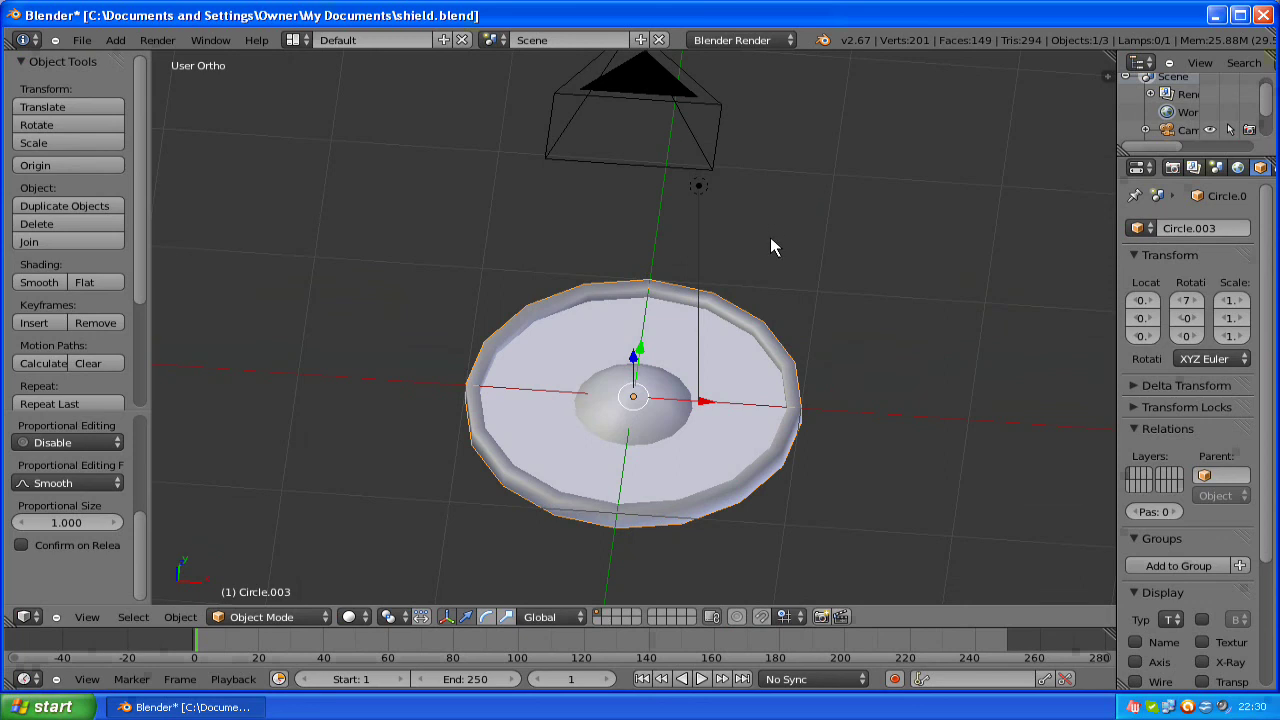
{"action": "scroll", "coordinate": [767, 245], "scroll_direction": "down", "scroll_amount": 2}
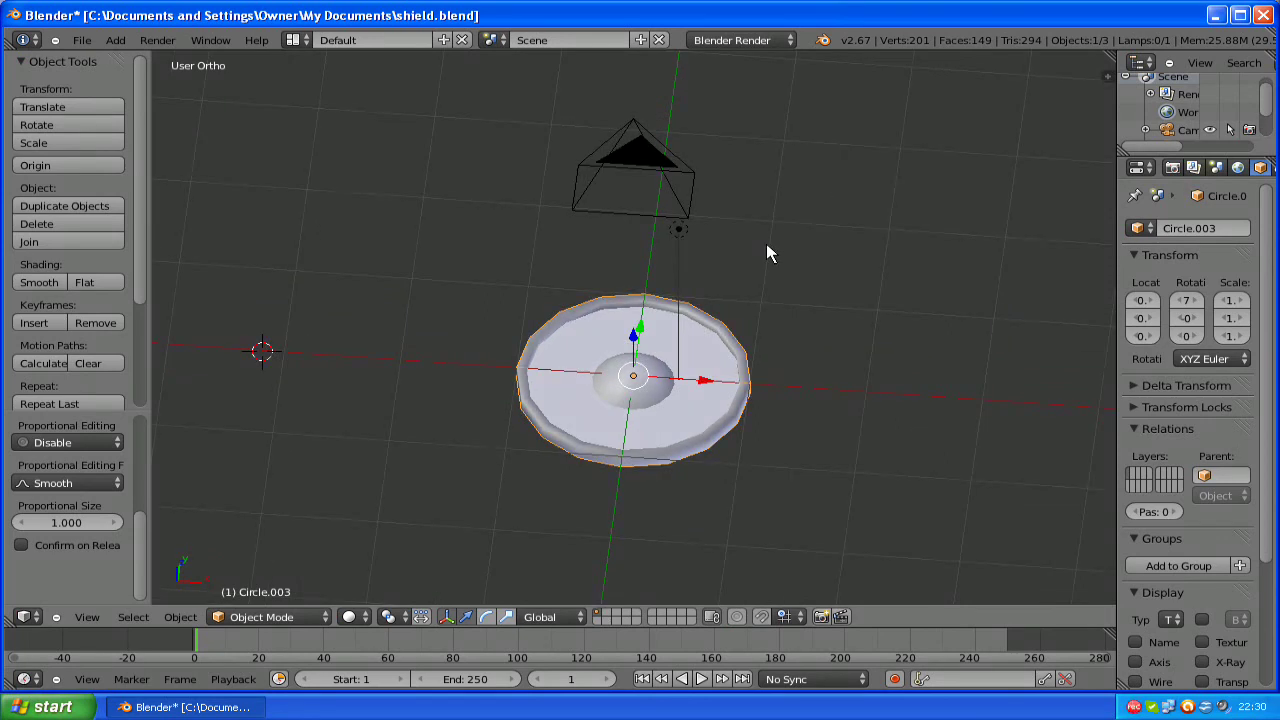
{"action": "right_click", "coordinate": [686, 227]}
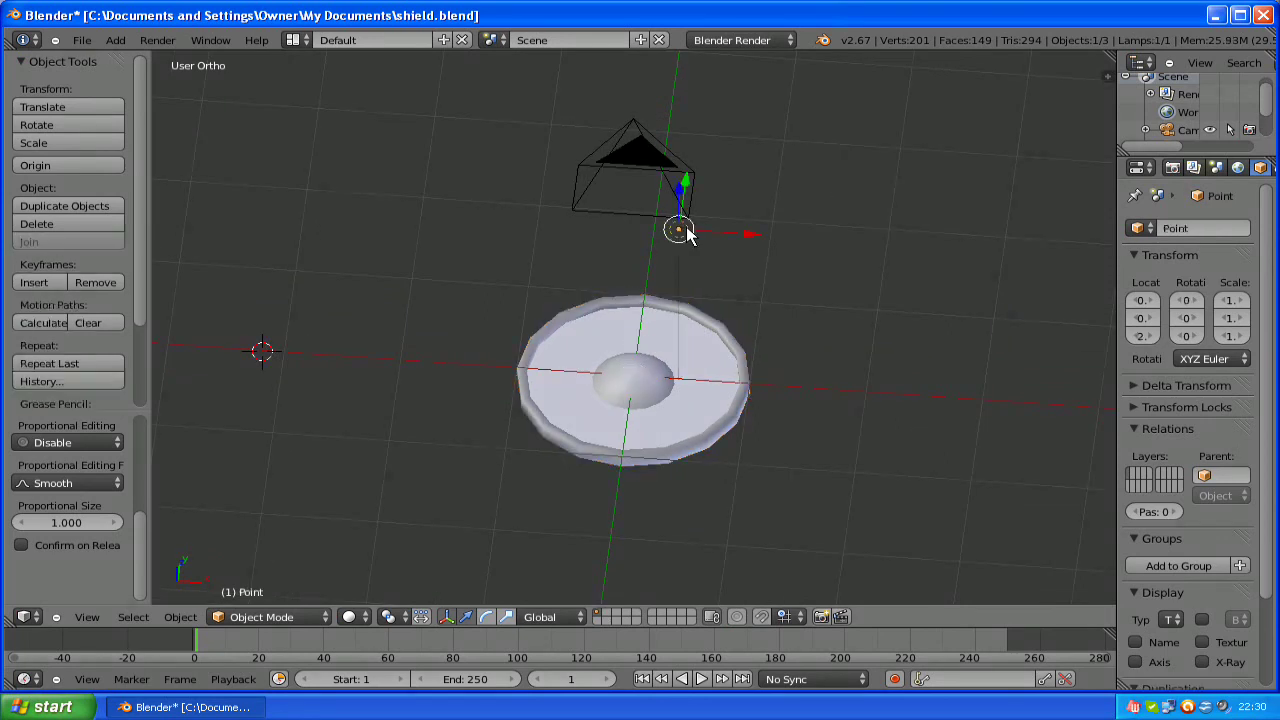
{"action": "key", "text": "x"}
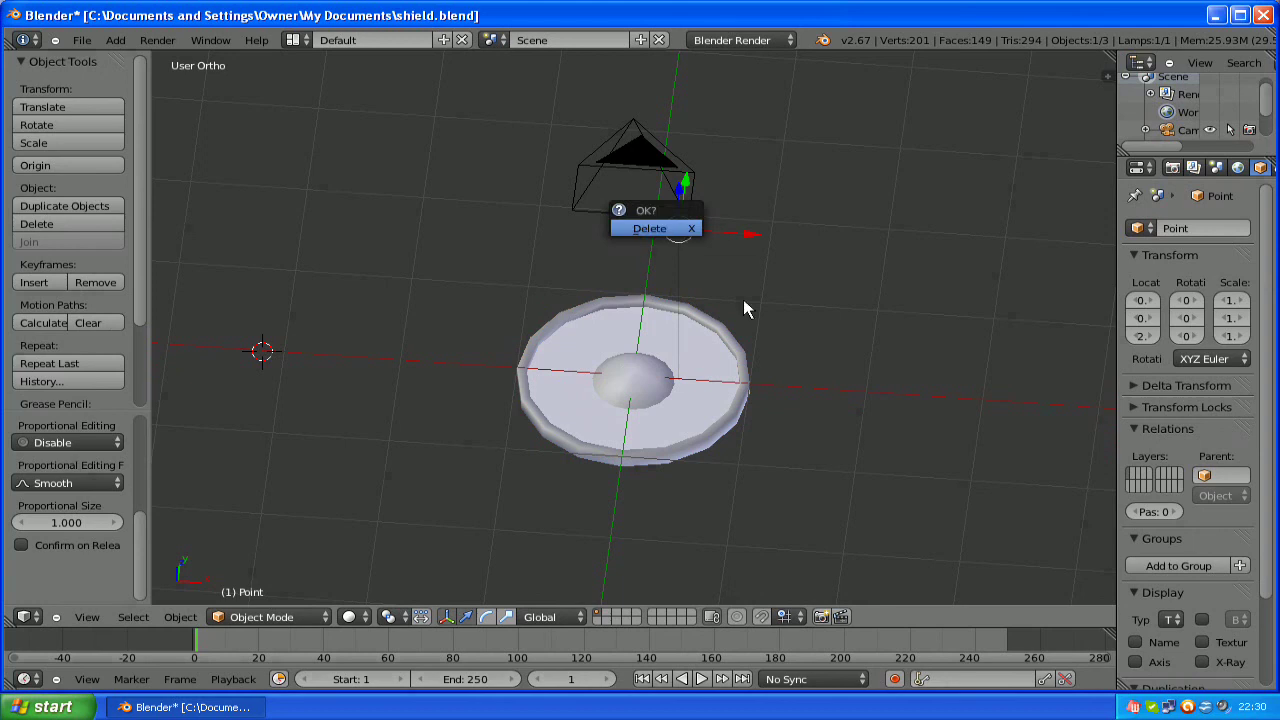
{"action": "key", "text": "Return"}
{"action": "middle_click_drag", "start_coordinate": [767, 307], "coordinate": [681, 310]}
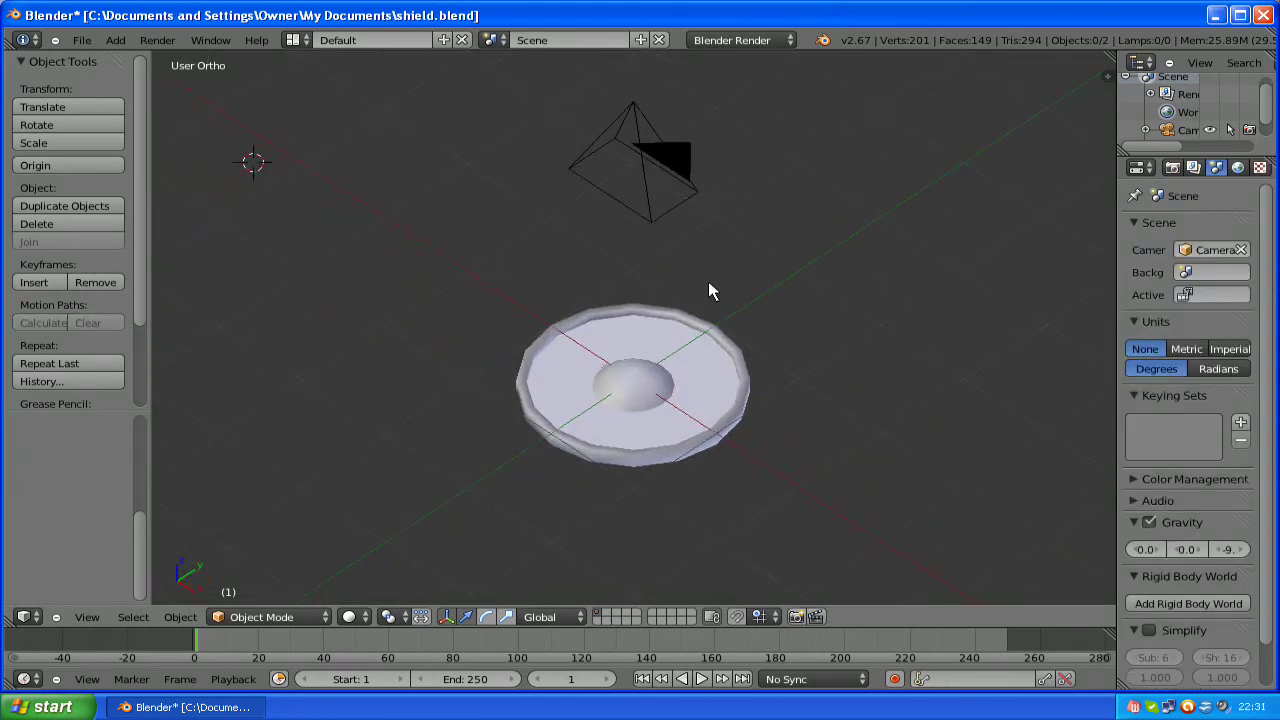